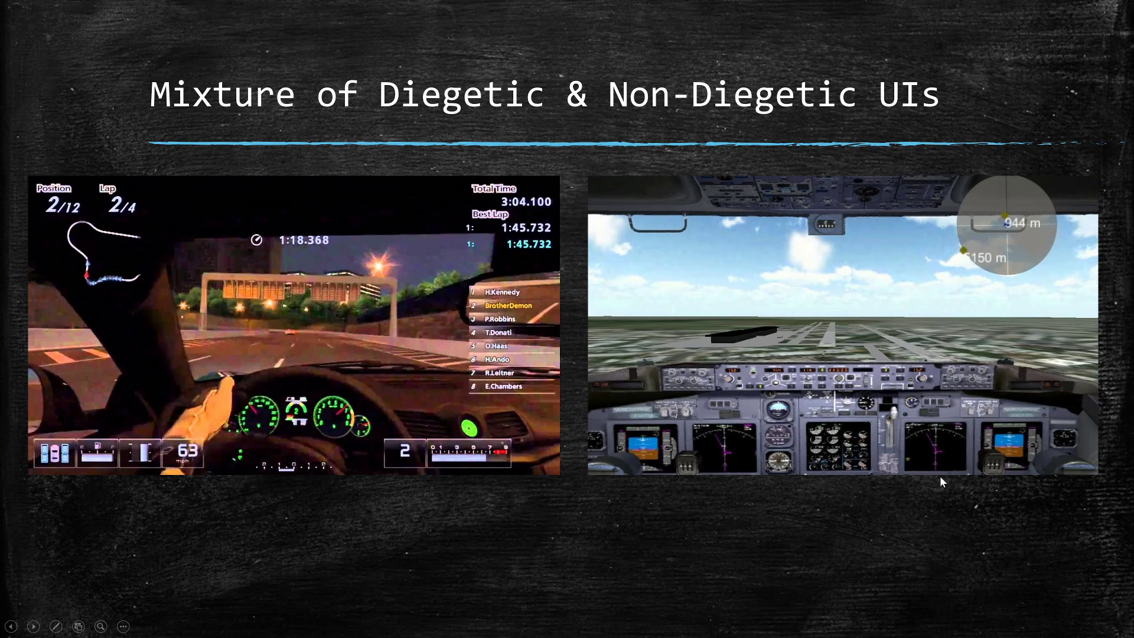
click(793, 413)
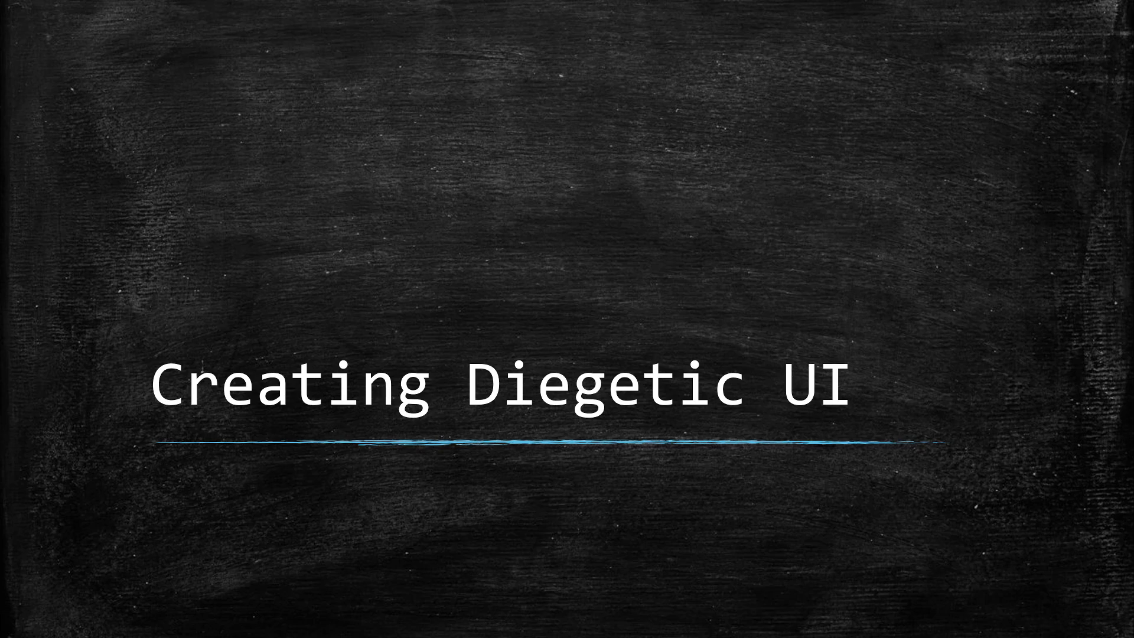
key(Right)
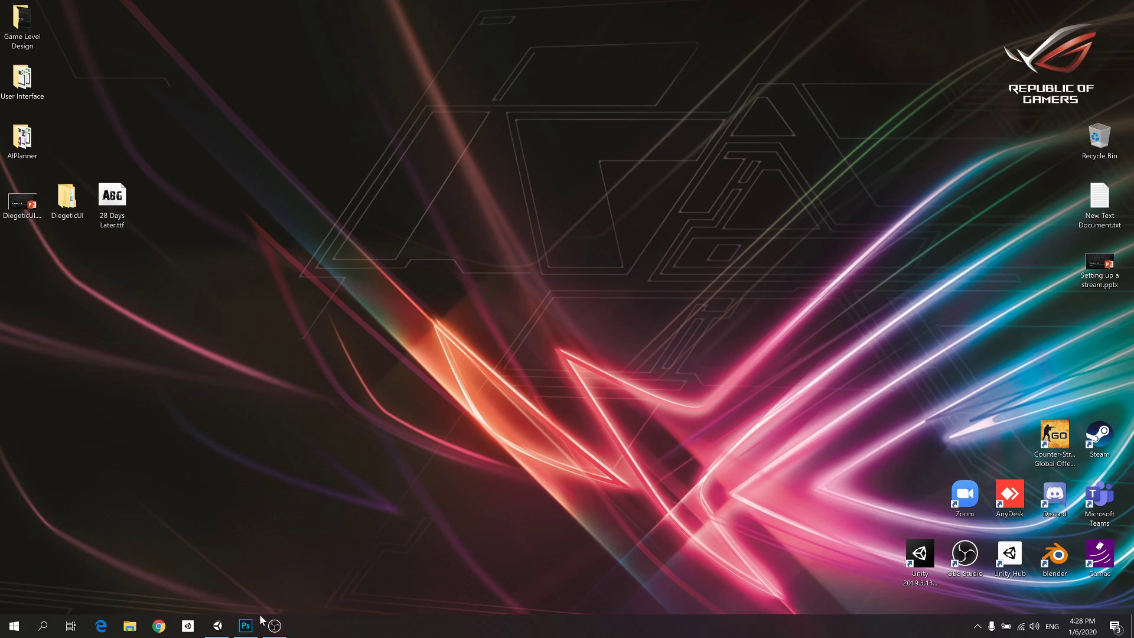
Switch to Photoshop and create a new 512 x 512 px document with a white background.
click(246, 625)
click(34, 8)
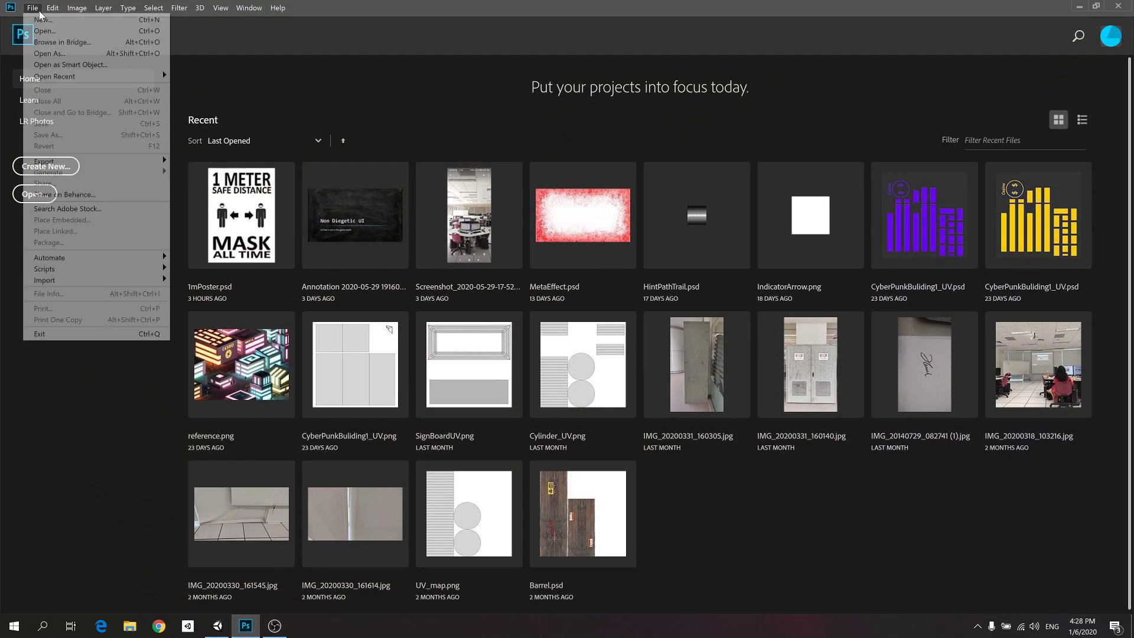
click(47, 17)
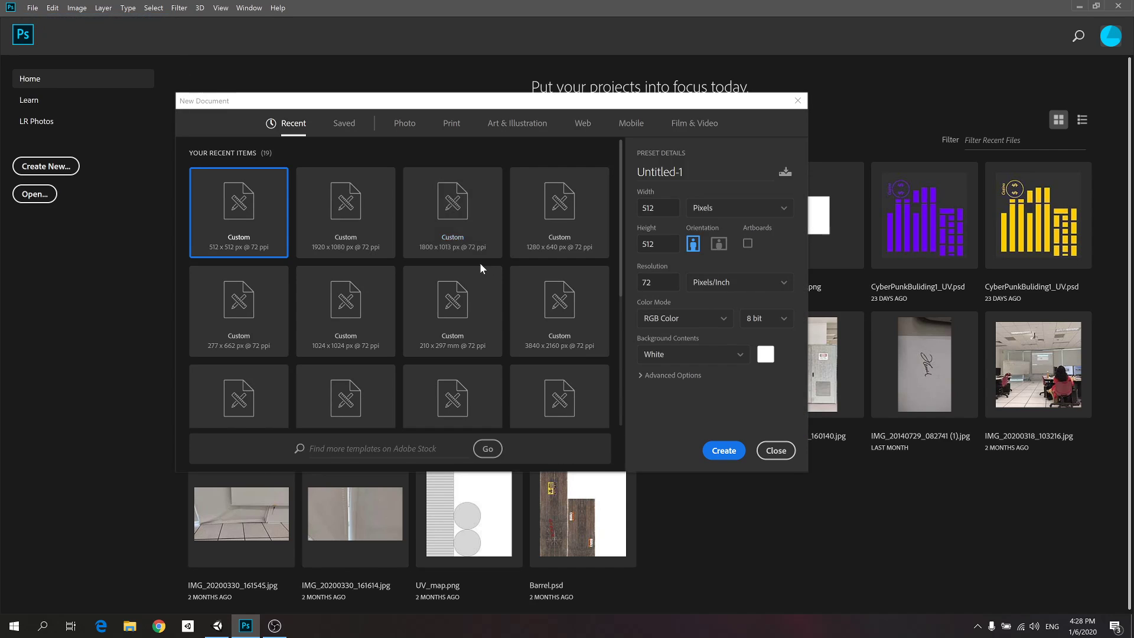
click(722, 451)
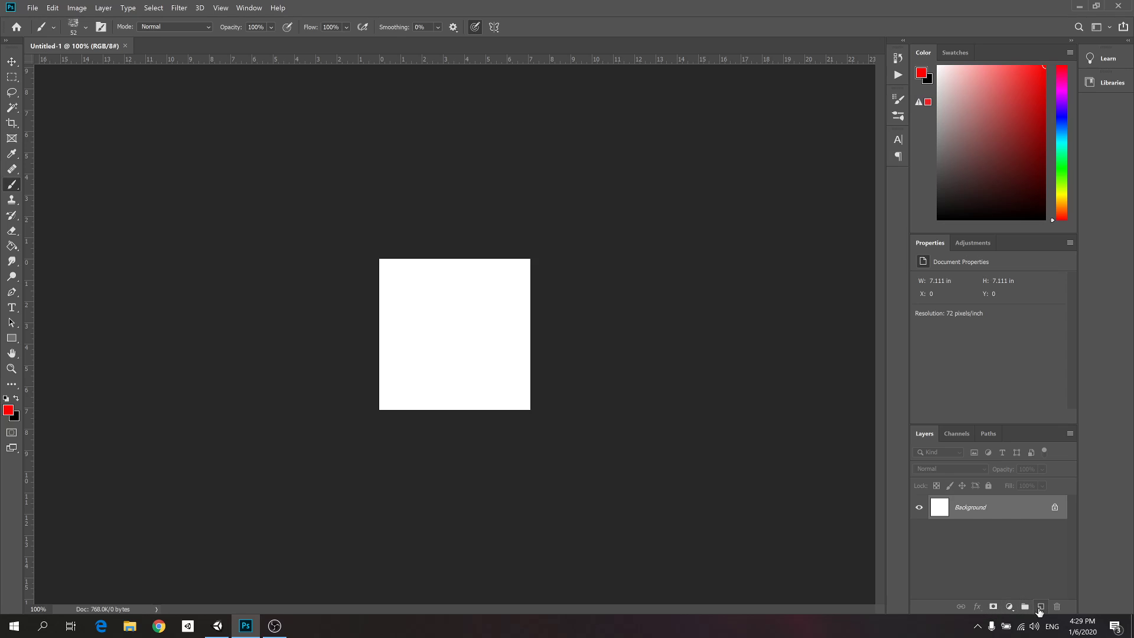
Add a new empty layer above the white background.
click(1040, 608)
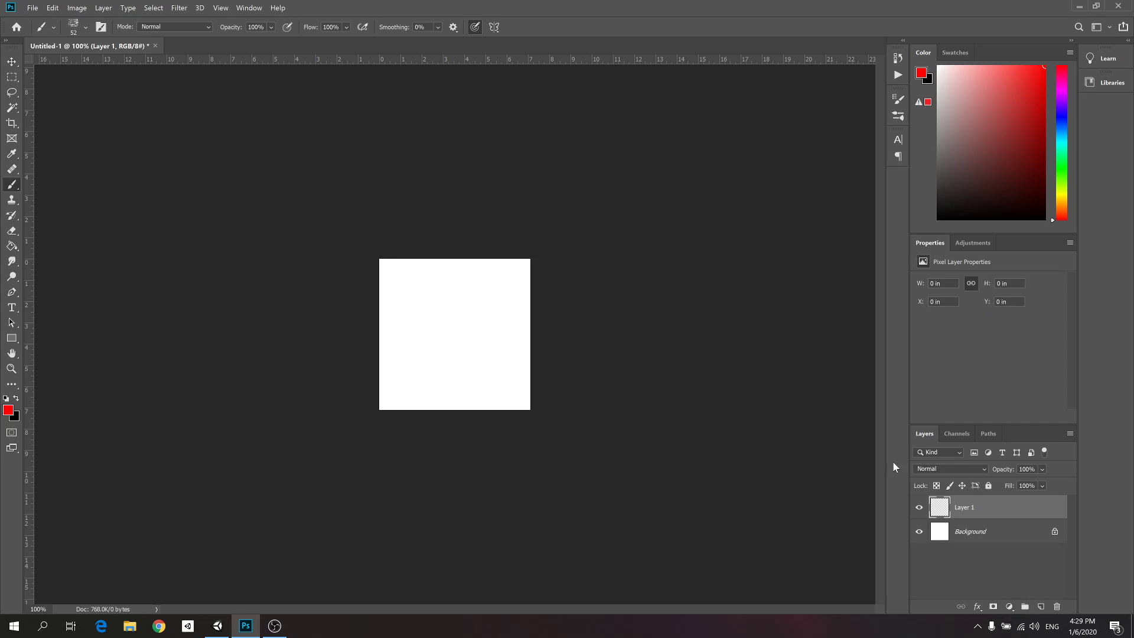
alt+click(400, 304)
alt+scroll(409, 301, up, 3)
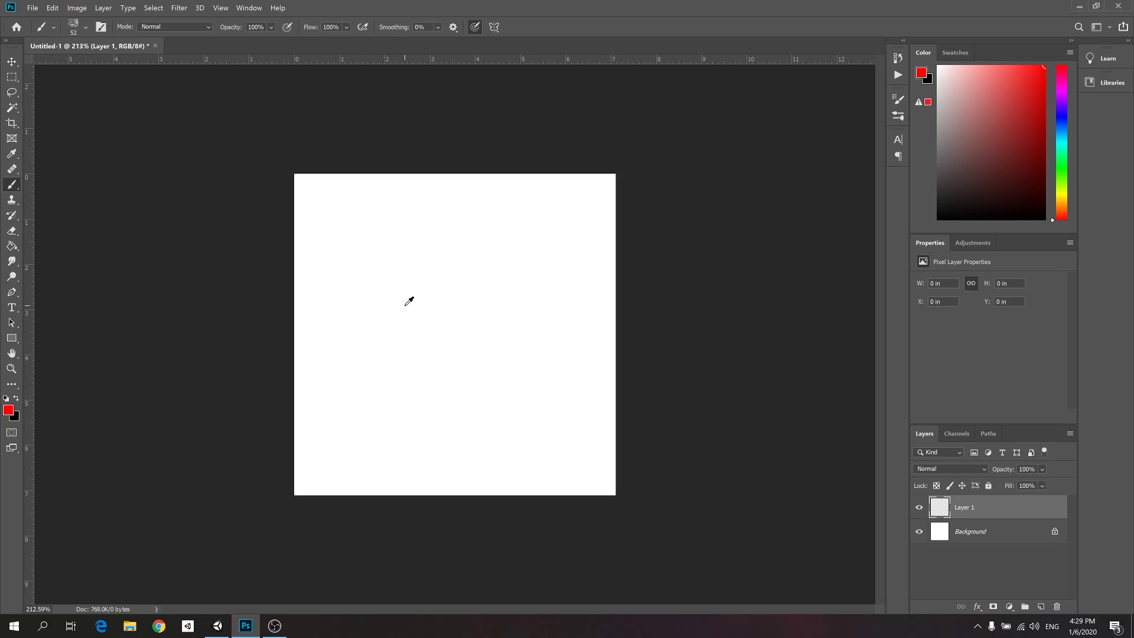
alt+scroll(417, 303, up, 2)
alt+scroll(430, 316, down, 1)
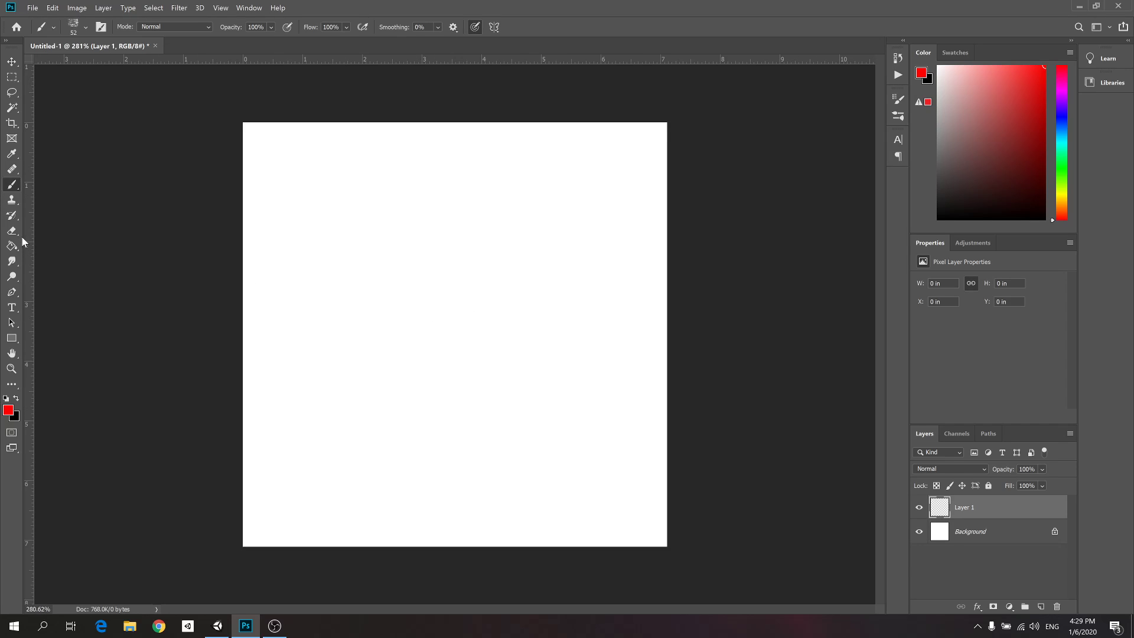
Set the brush size to 32 px, trying out and undoing test strokes on the canvas.
right_click(11, 184)
click(70, 25)
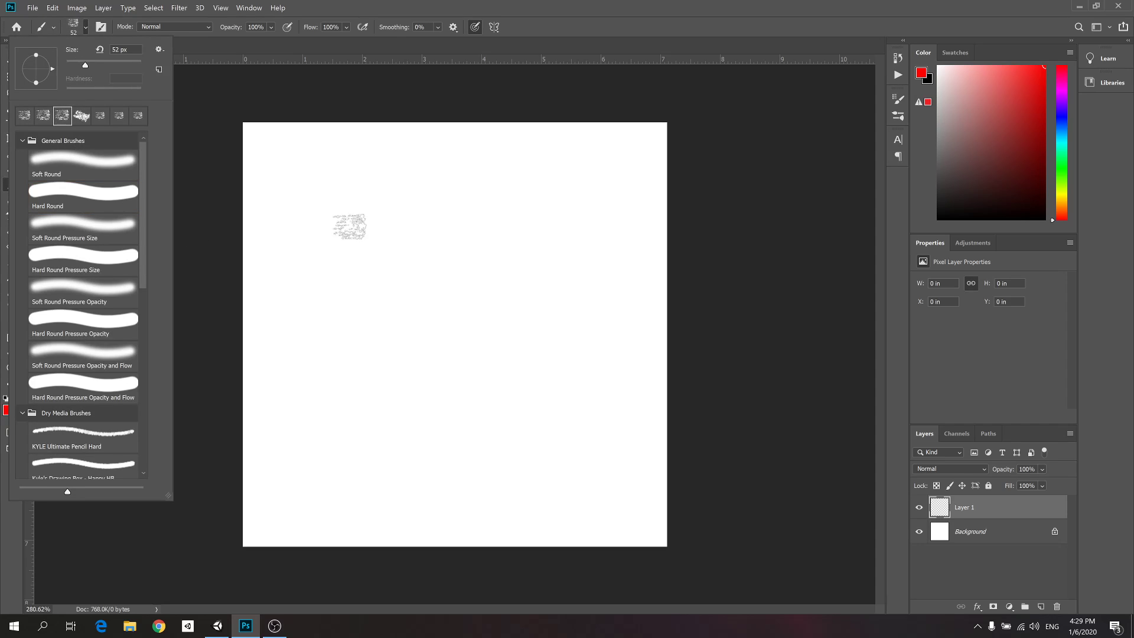
mouse_move(349, 223)
mouse_down()
mouse_move(466, 242)
mouse_move(433, 260)
mouse_up()
key(ctrl+z)
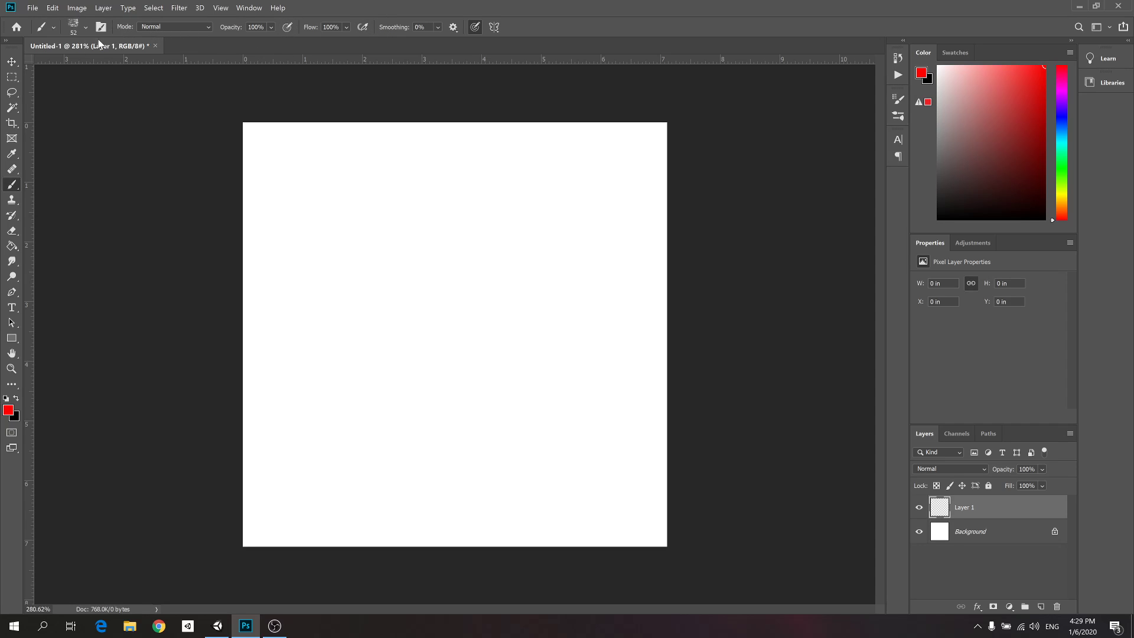
click(77, 33)
drag(88, 63, 75, 64)
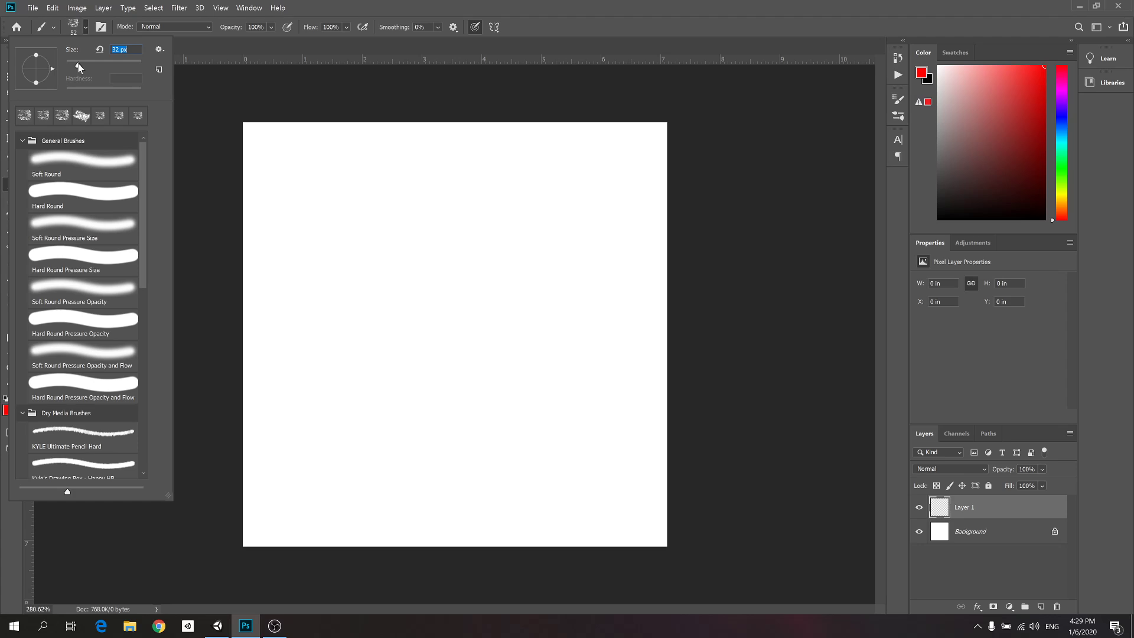
mouse_move(375, 169)
mouse_down()
mouse_move(580, 362)
mouse_move(378, 198)
mouse_up()
key(ctrl+z)
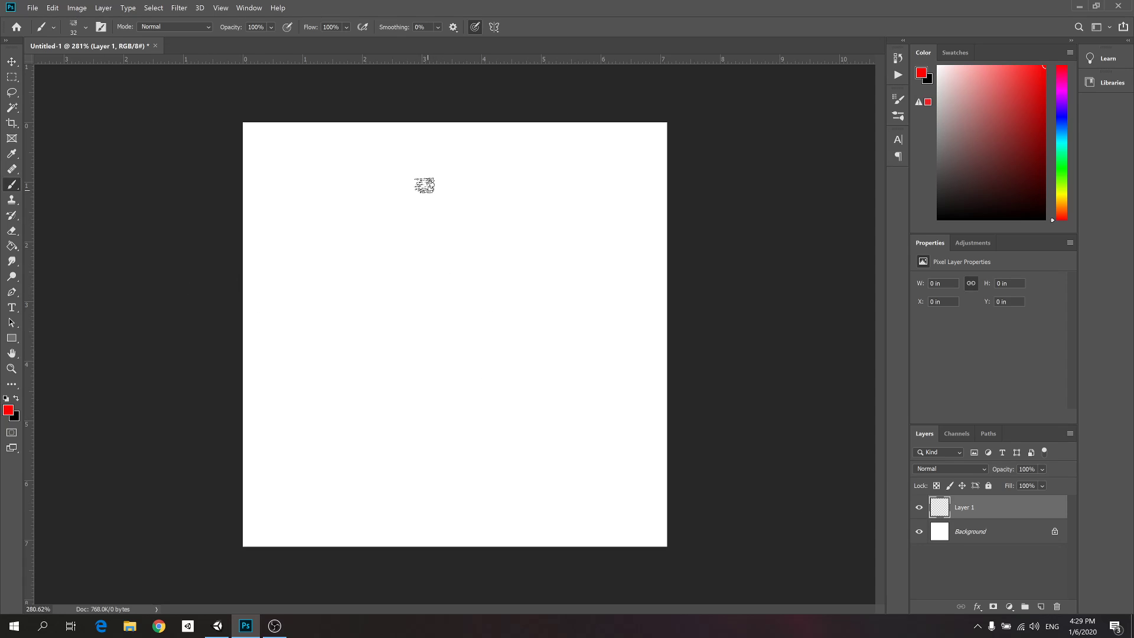
Paint a large freehand red circle on Layer 1 and another, about 6.8 by 5.7 in, on a new layer above it.
mouse_move(424, 185)
mouse_down()
mouse_move(324, 400)
mouse_move(612, 374)
mouse_move(425, 177)
mouse_move(372, 173)
mouse_move(271, 271)
mouse_move(356, 453)
mouse_move(579, 451)
mouse_move(642, 212)
mouse_move(443, 165)
mouse_move(360, 166)
mouse_up()
click(1041, 607)
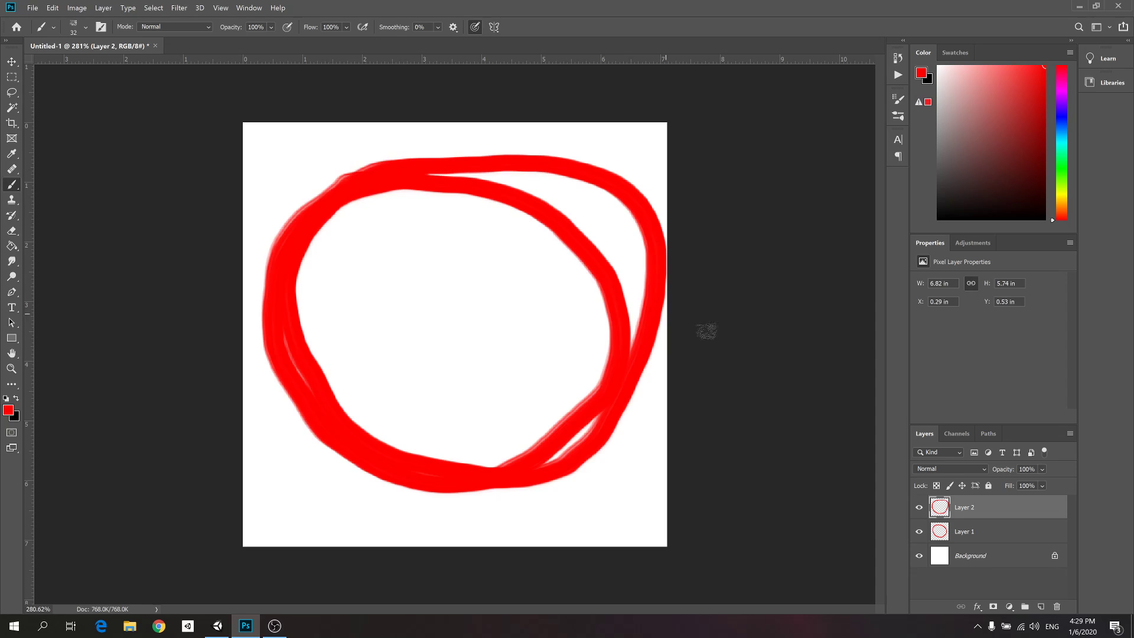
View the two painted circles separately and hide both Layer 1 and Layer 2.
click(919, 508)
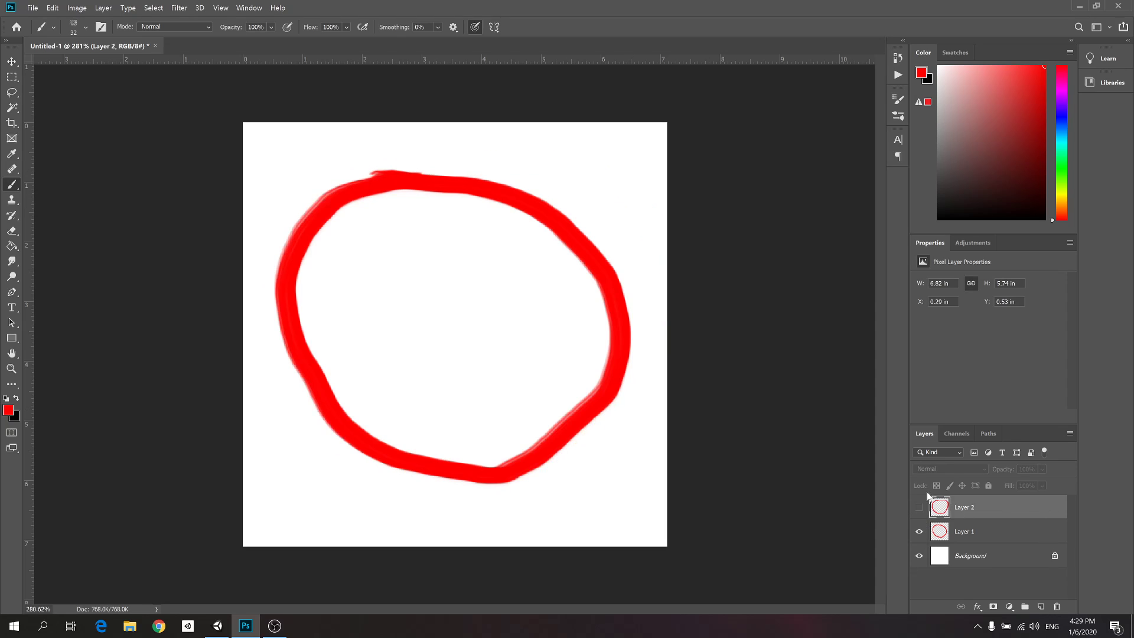
click(920, 530)
click(919, 508)
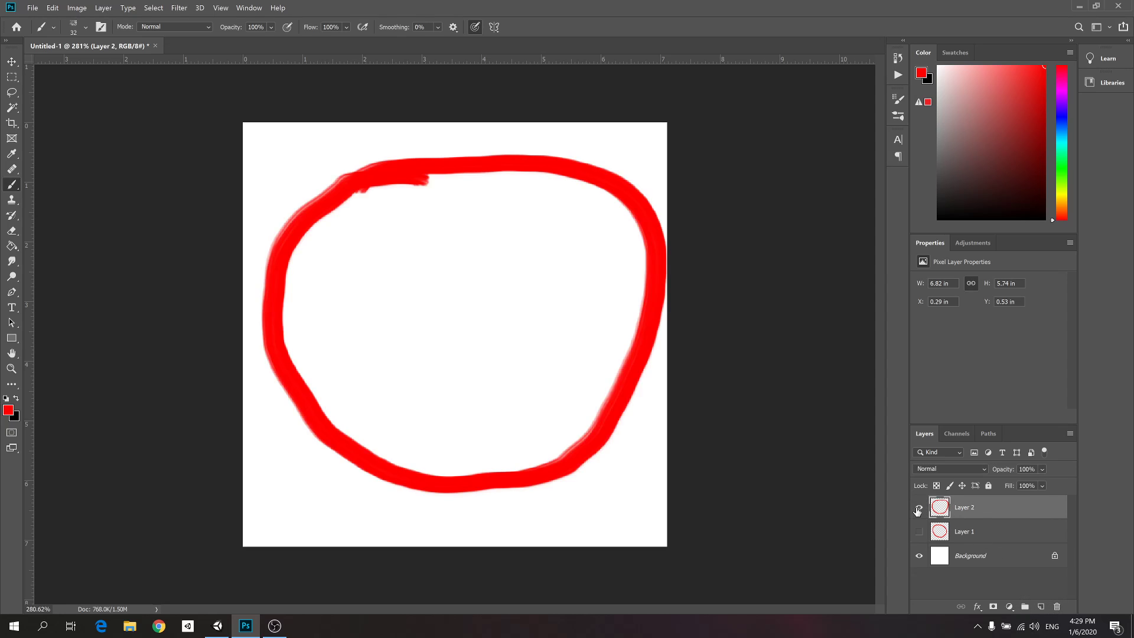
click(919, 508)
Paint a red circle about 6.2 in across on a new layer, and the letter A inside it on another new layer.
click(1041, 606)
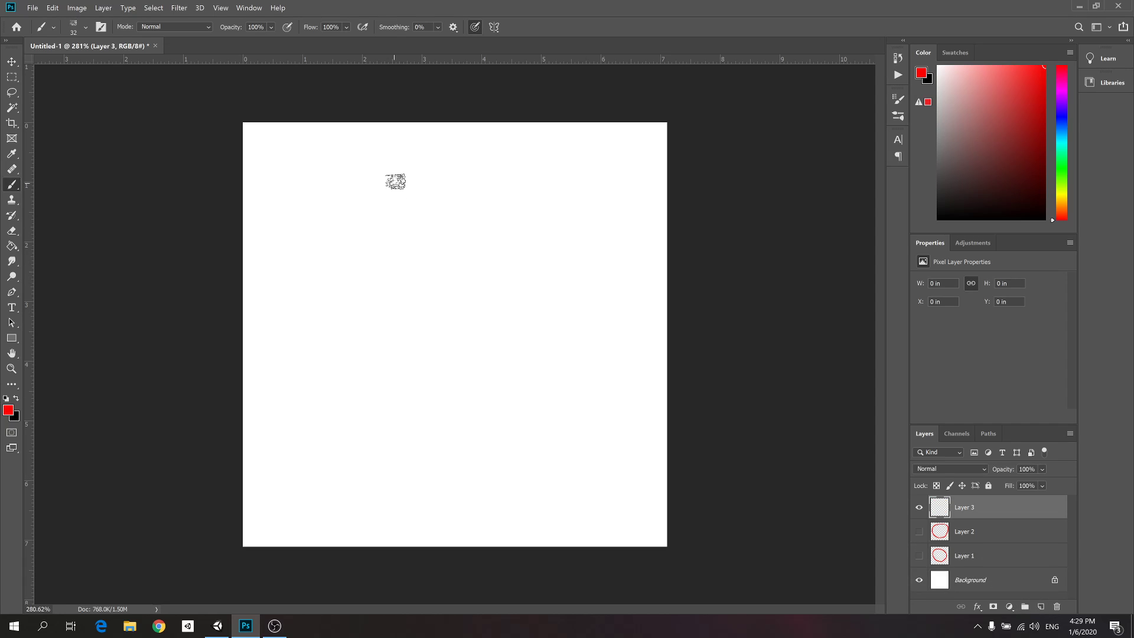
mouse_move(477, 161)
mouse_down()
mouse_move(390, 157)
mouse_move(281, 248)
mouse_move(294, 425)
mouse_move(529, 471)
mouse_move(615, 273)
mouse_move(453, 144)
mouse_move(424, 140)
mouse_up()
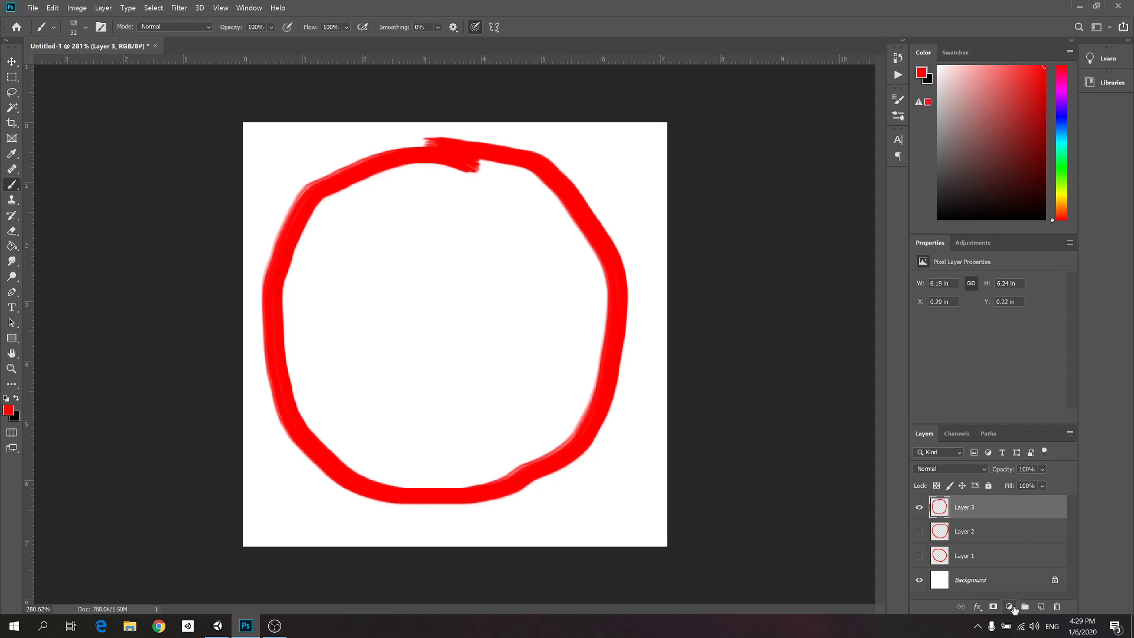
click(1040, 607)
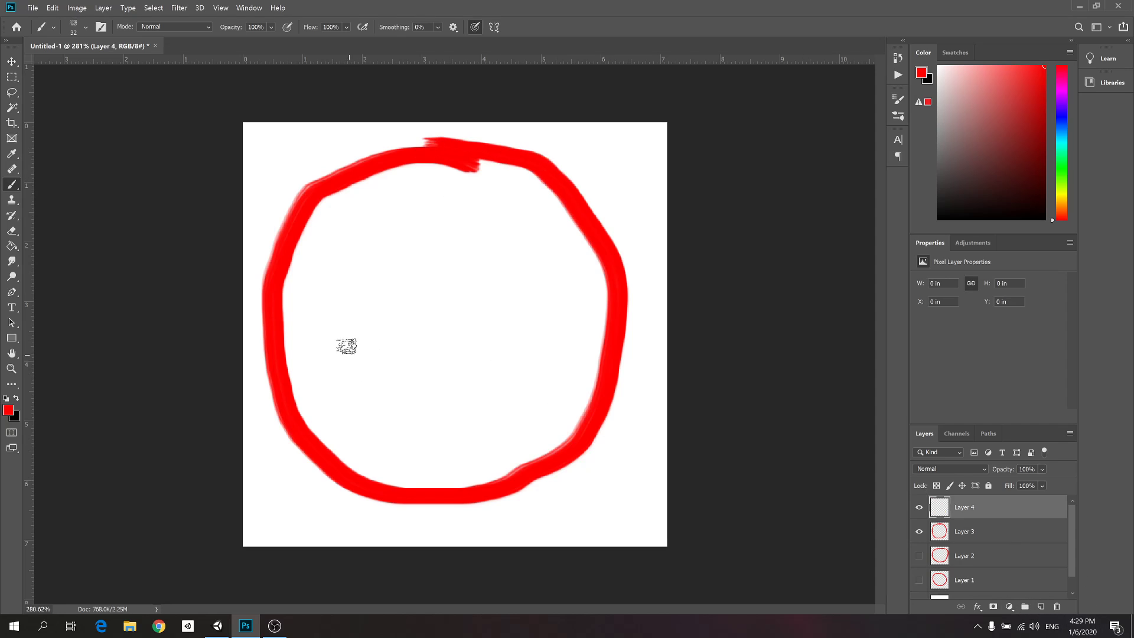
mouse_move(347, 421)
mouse_down()
mouse_move(359, 392)
mouse_move(475, 313)
mouse_move(470, 406)
mouse_up()
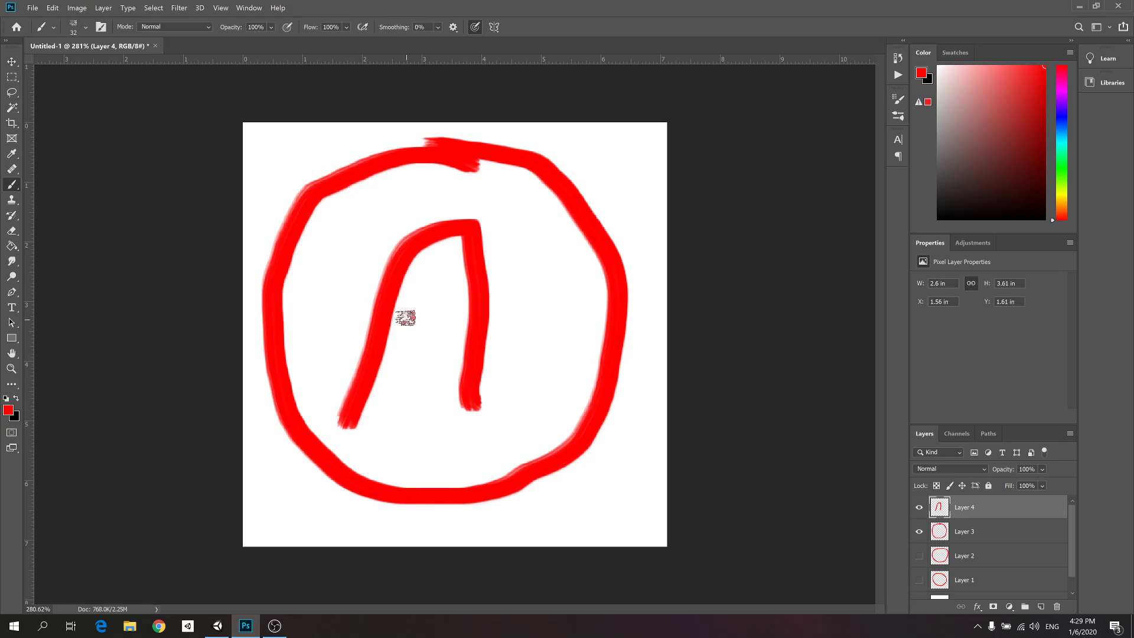
drag(406, 318, 465, 310)
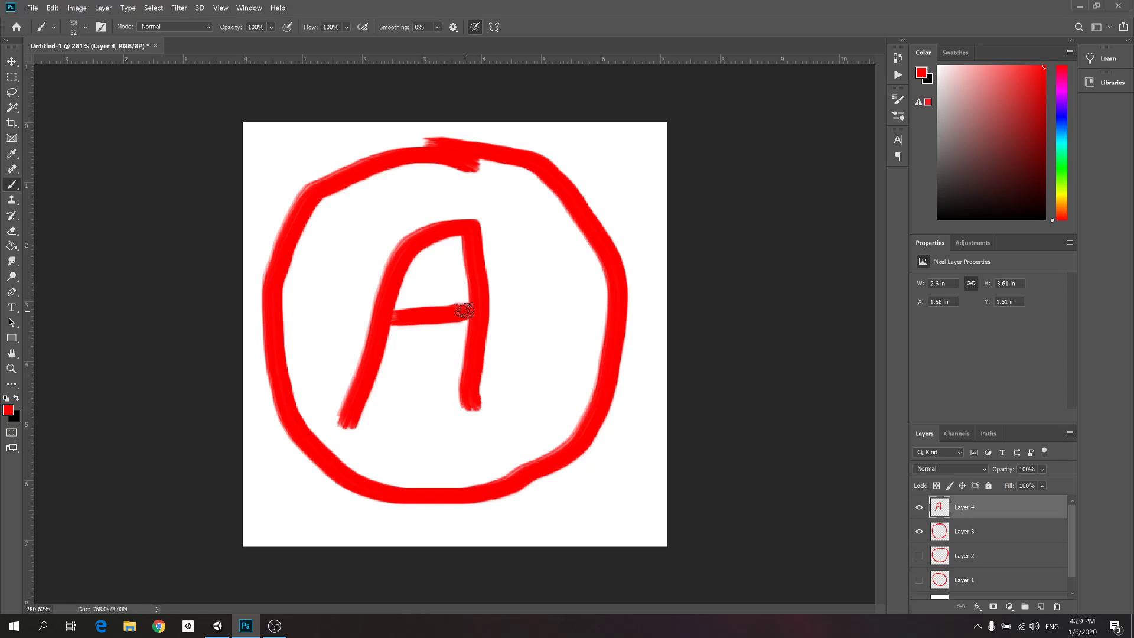
key(ctrl+z)
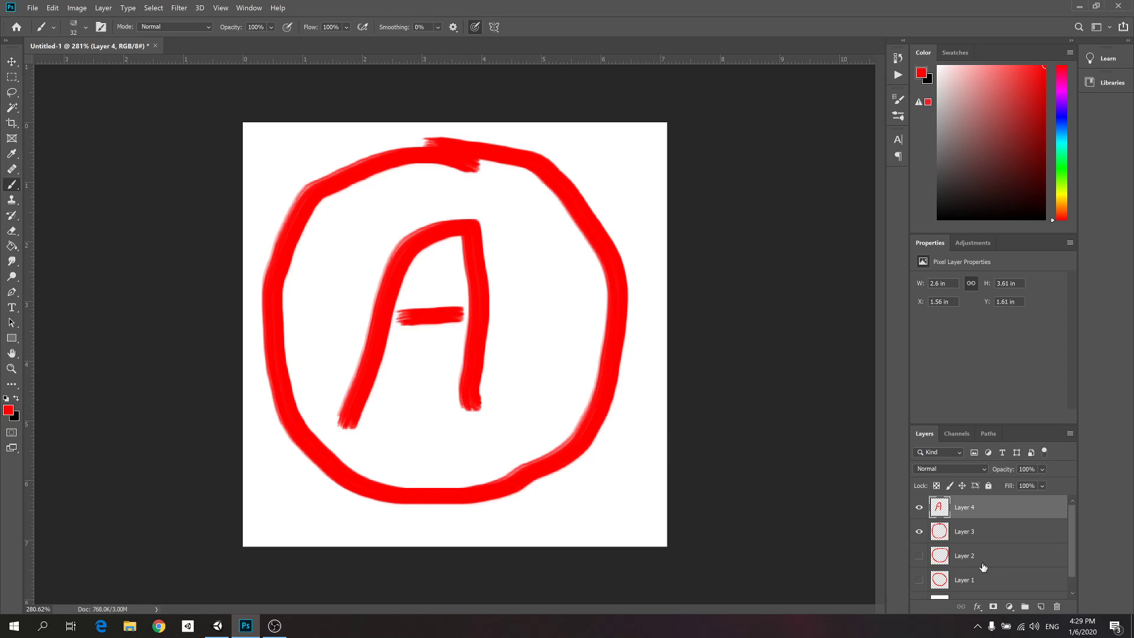
Add a new layer with the letter A and its circle hidden, and paint a red circle about 6.3 by 5.8 in on it.
click(1041, 607)
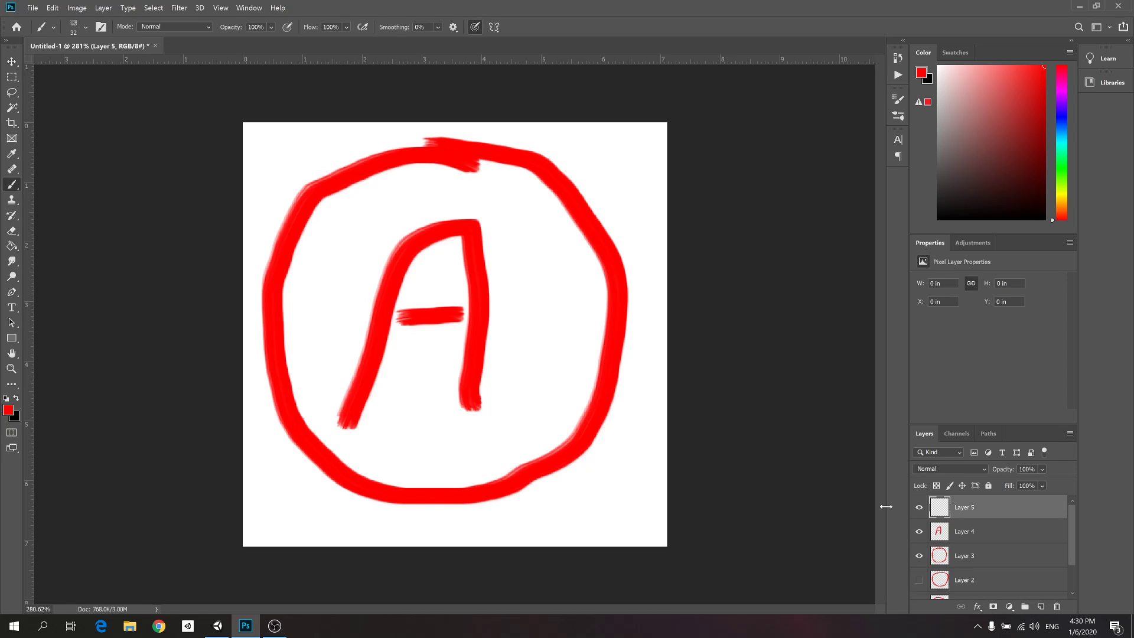
drag(918, 531, 918, 572)
mouse_move(381, 160)
mouse_down()
mouse_move(242, 351)
mouse_move(304, 441)
mouse_up()
key(ctrl+z)
mouse_move(416, 172)
mouse_down()
mouse_move(291, 387)
mouse_move(550, 471)
mouse_move(621, 276)
mouse_move(445, 160)
mouse_move(415, 173)
mouse_up()
mouse_move(405, 244)
mouse_down()
mouse_move(398, 413)
mouse_move(471, 277)
mouse_move(534, 324)
mouse_move(413, 390)
mouse_up()
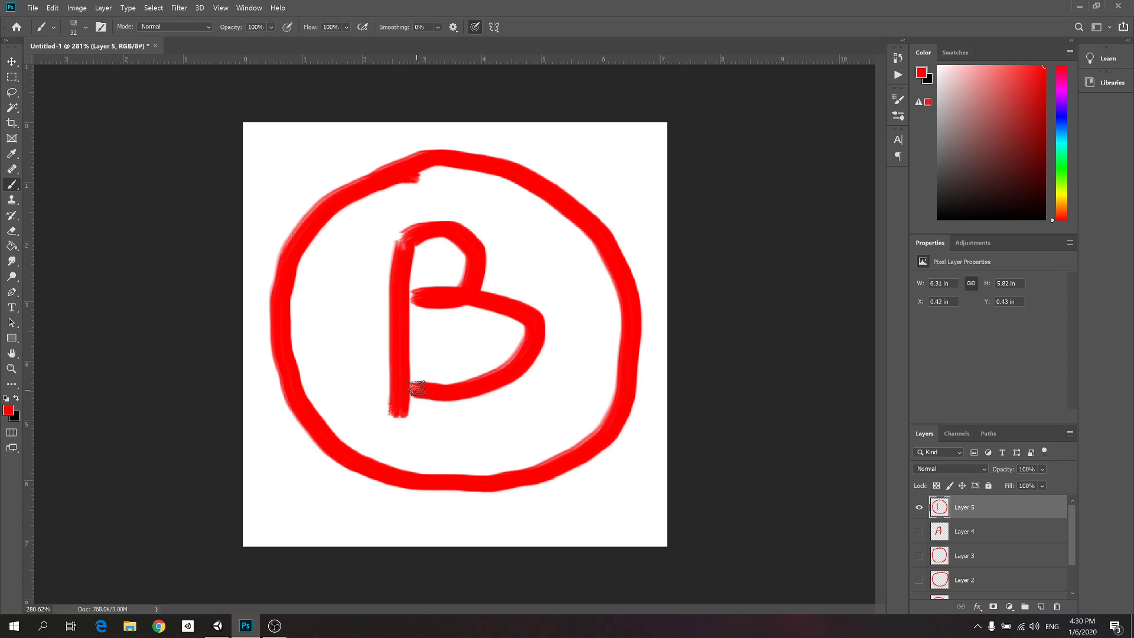
key(z)
key(ctrl+z)
mouse_move(410, 238)
mouse_down()
mouse_move(466, 268)
mouse_move(405, 304)
mouse_up()
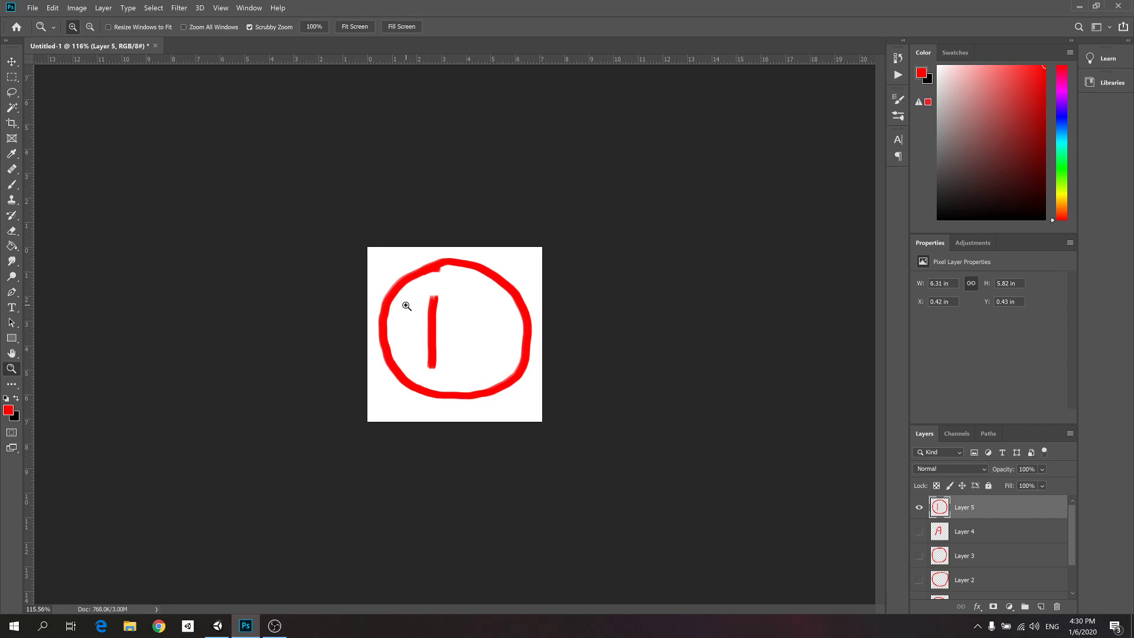
click(452, 325)
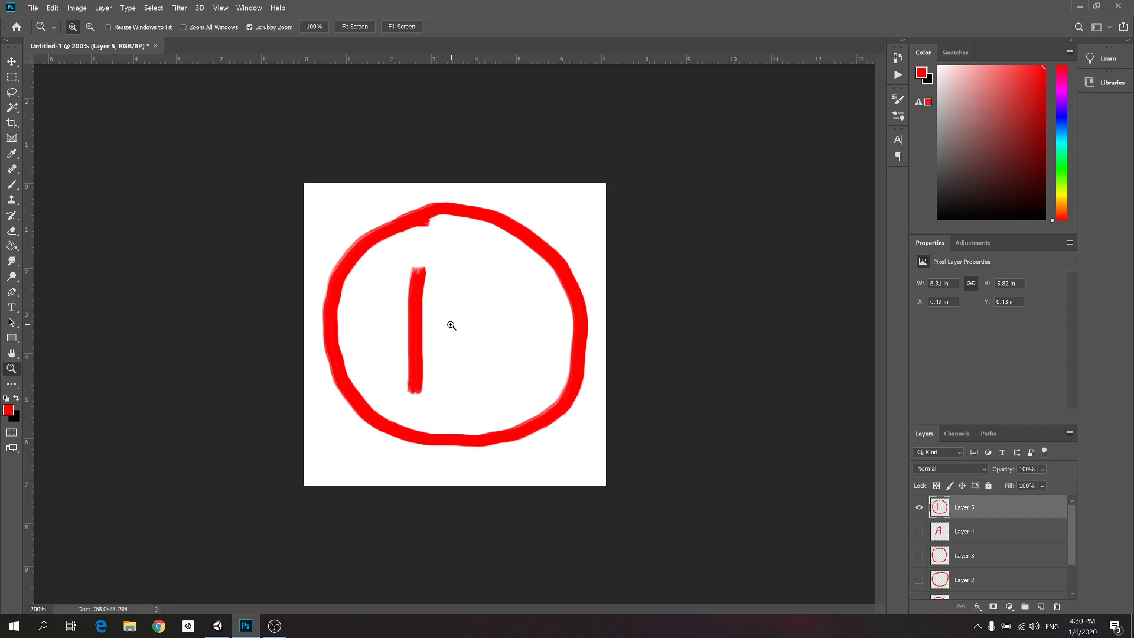
click(440, 316)
click(11, 184)
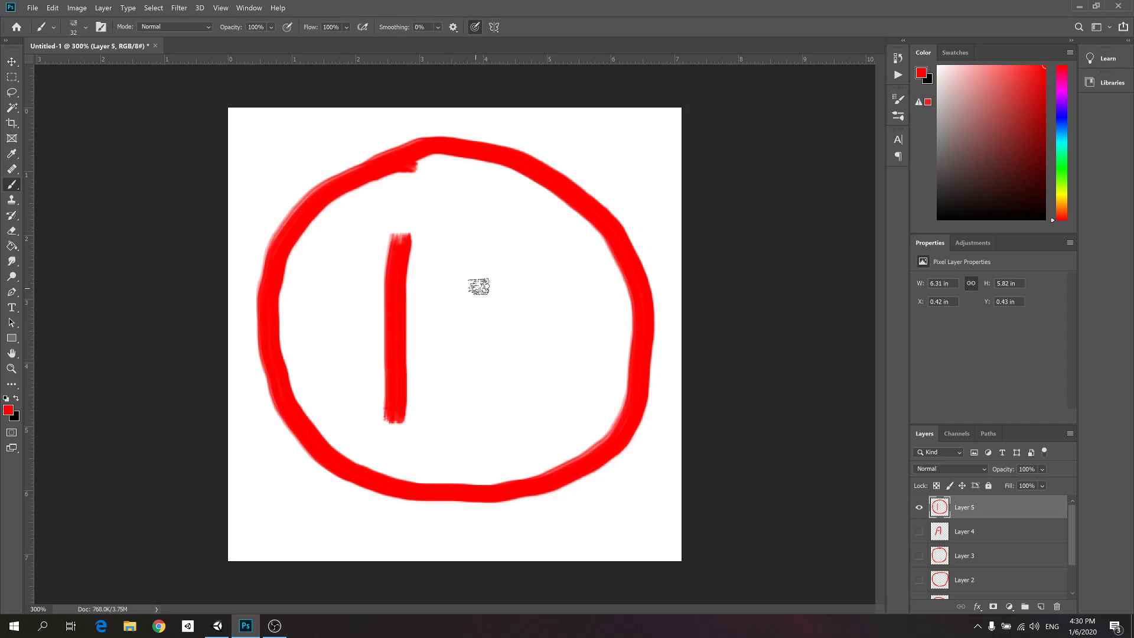
mouse_move(393, 235)
mouse_down()
mouse_move(407, 304)
mouse_move(456, 402)
mouse_move(409, 407)
mouse_up()
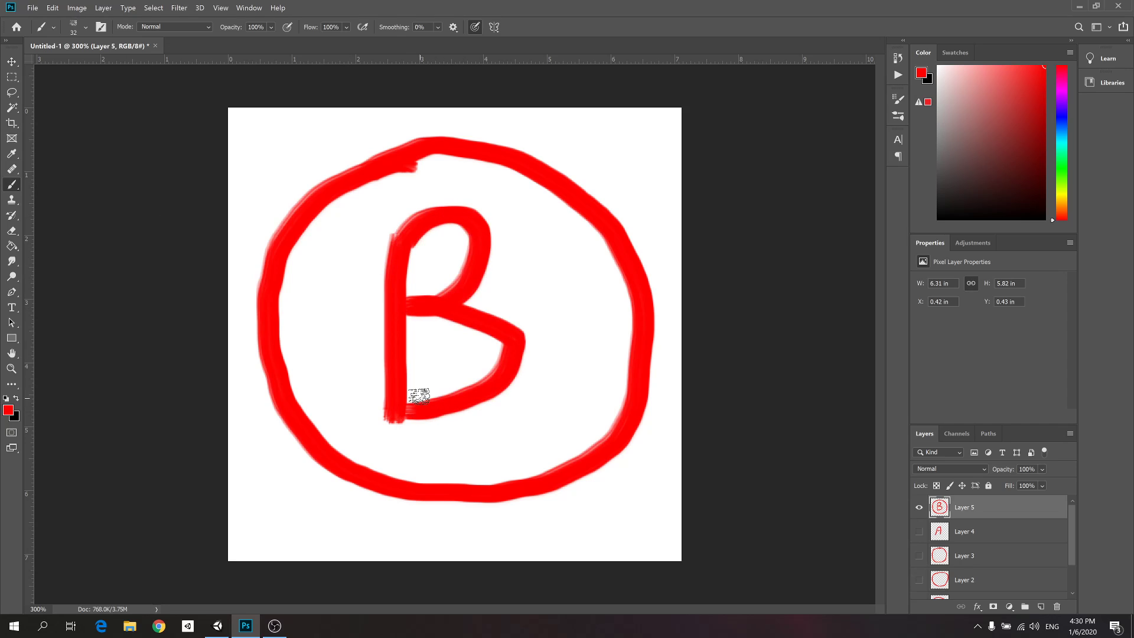
key(ctrl+z)
click(919, 508)
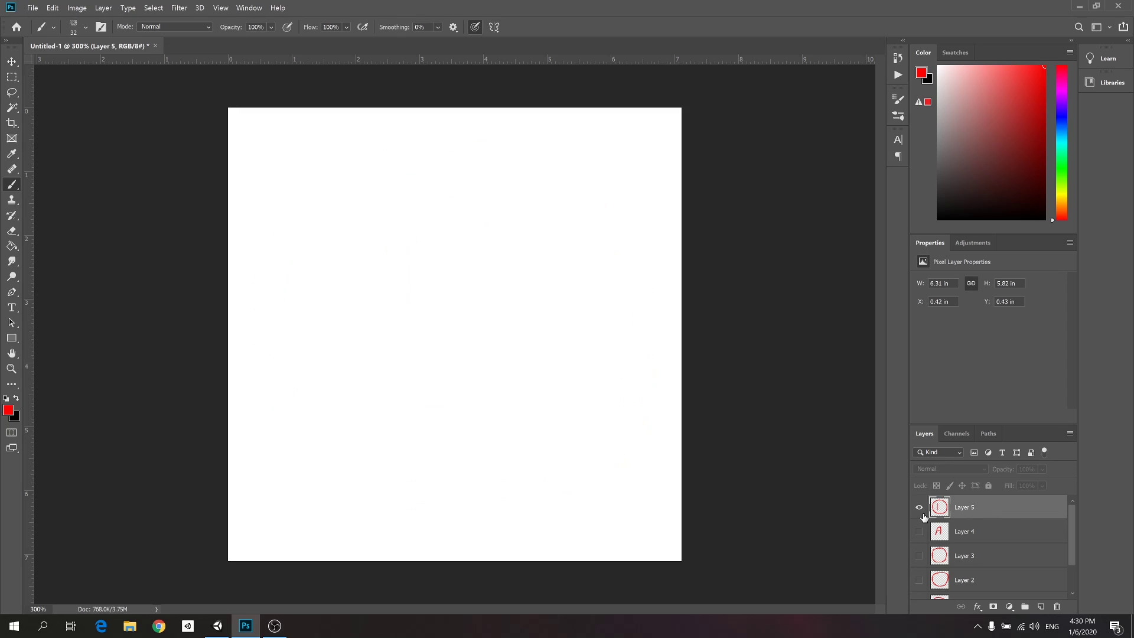
click(919, 508)
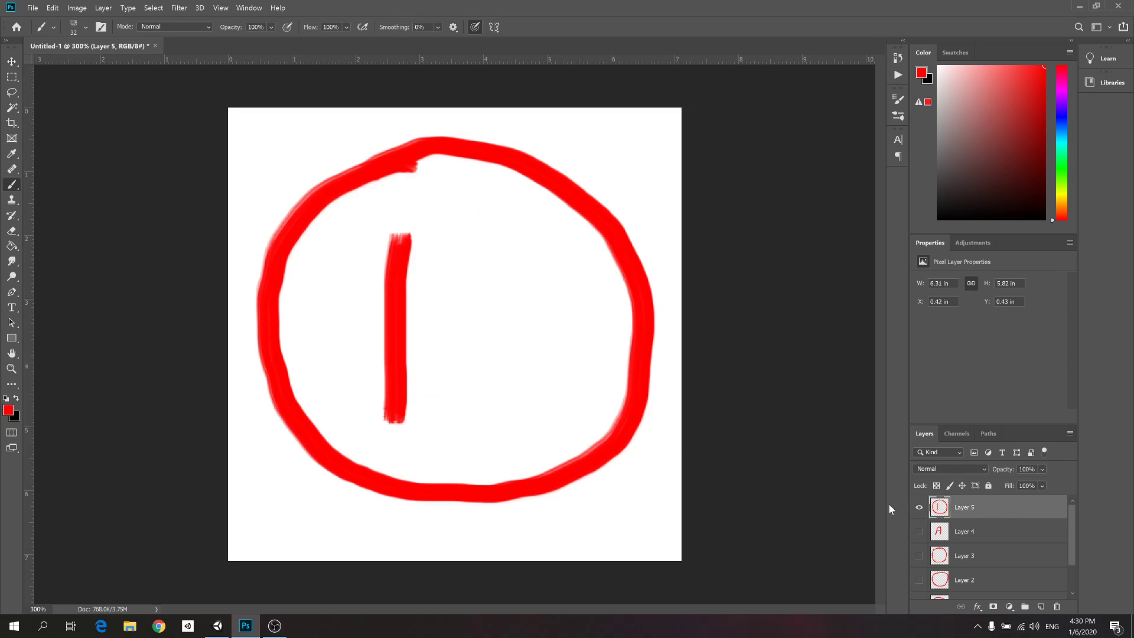
key(ctrl+z)
Add a new layer above the circle and paint a red letter B about 3.2 by 3.4 in inside it.
click(1040, 607)
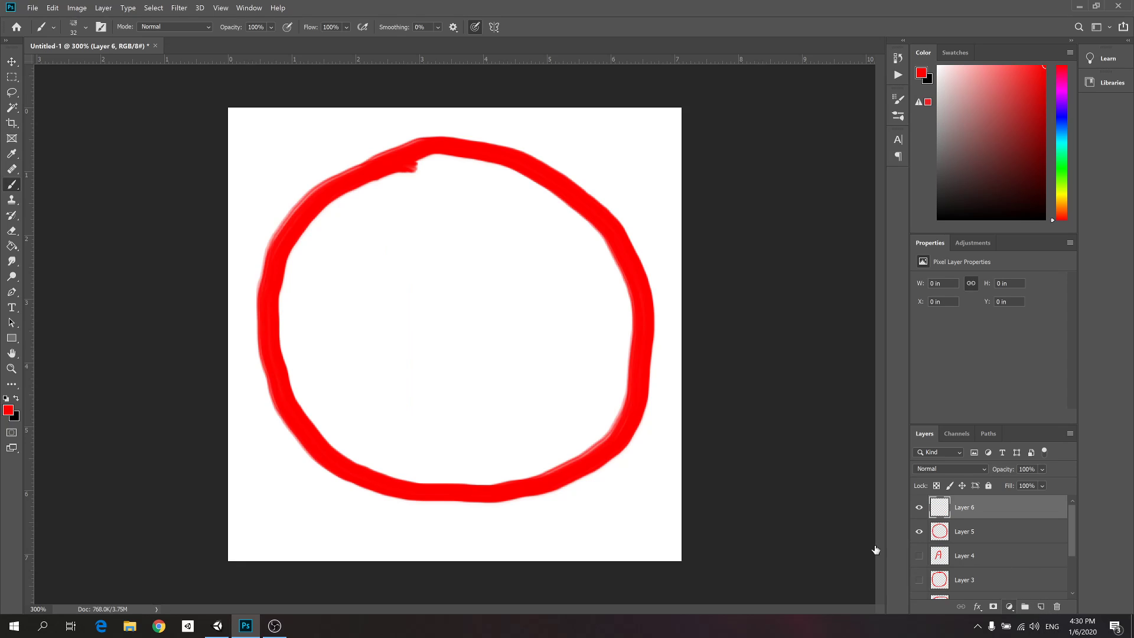
drag(407, 243, 411, 405)
mouse_move(429, 216)
mouse_down()
mouse_move(441, 215)
mouse_move(522, 291)
mouse_move(434, 369)
mouse_up()
drag(420, 232, 415, 238)
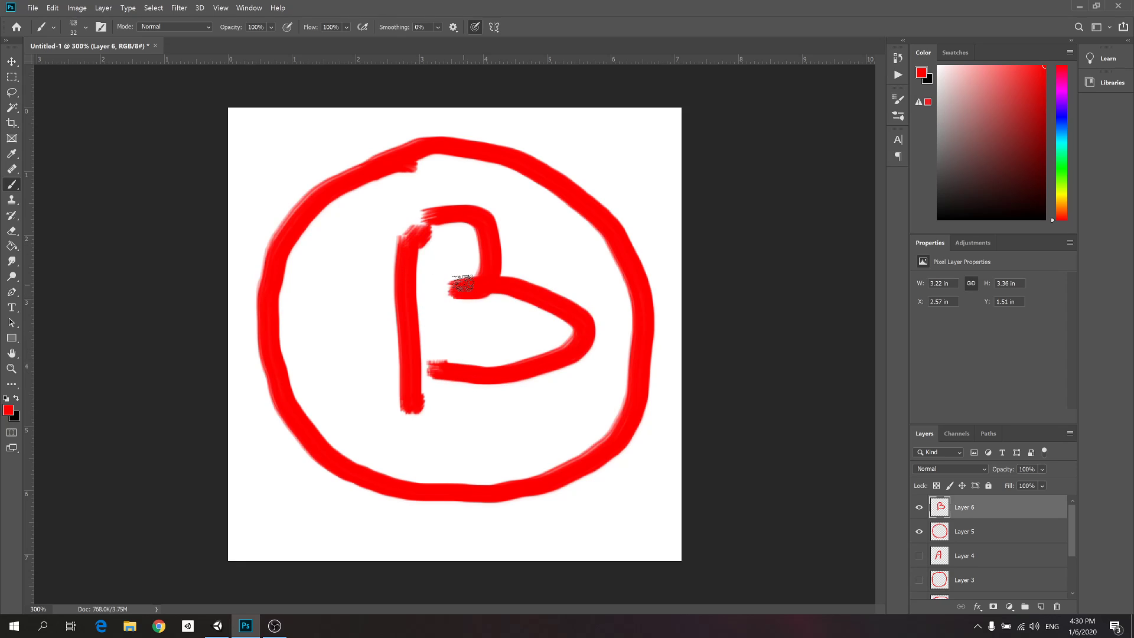
scroll(939, 530, down, 1)
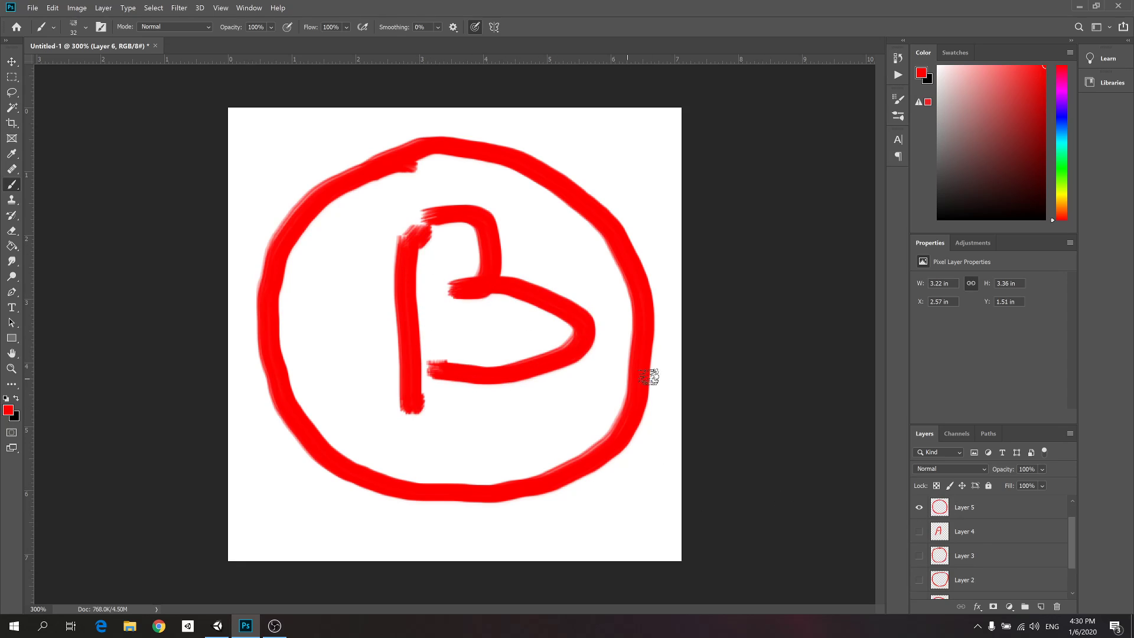
scroll(942, 529, up, 1)
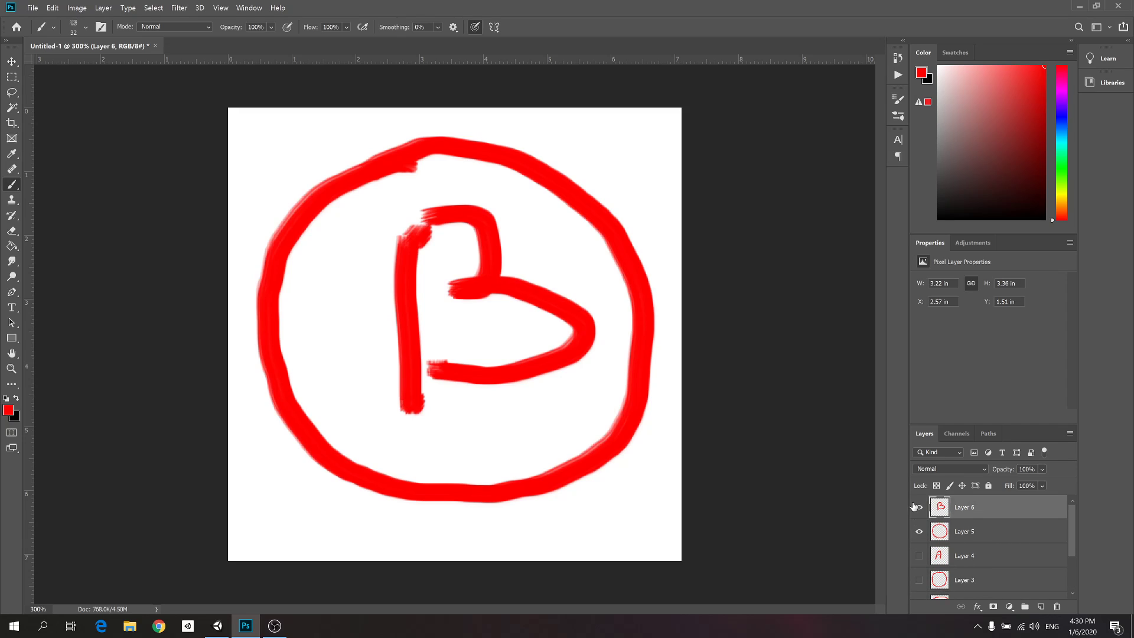
Preview the letter A and its circle over the B drawing by showing and hiding Layer 4 and Layer 3.
click(919, 556)
click(919, 579)
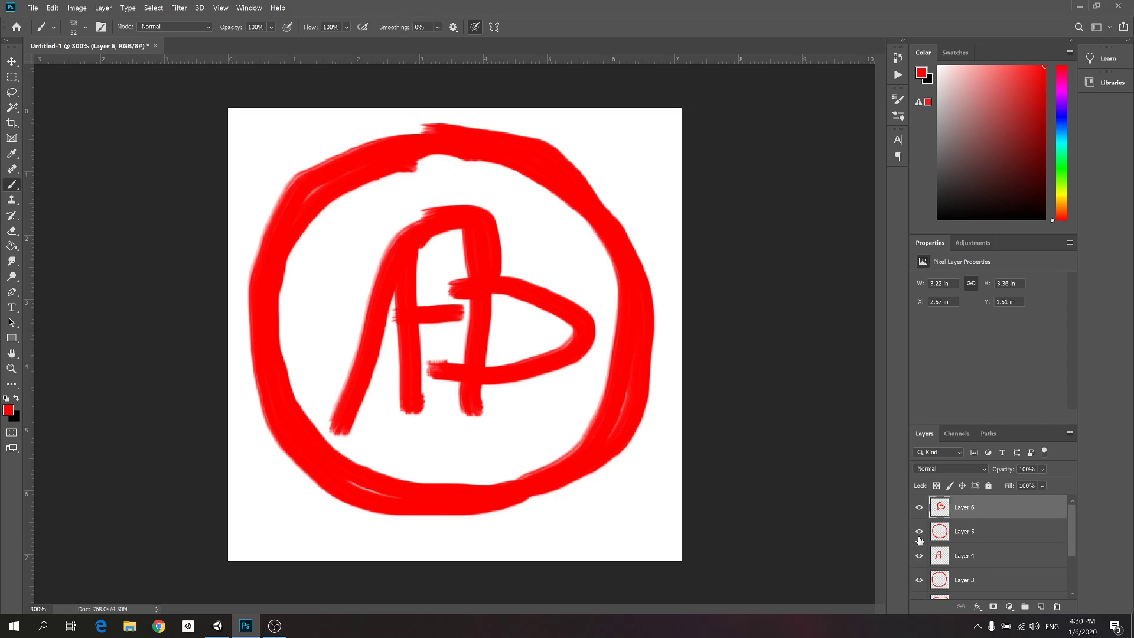
click(919, 555)
click(919, 580)
scroll(919, 582, down, 3)
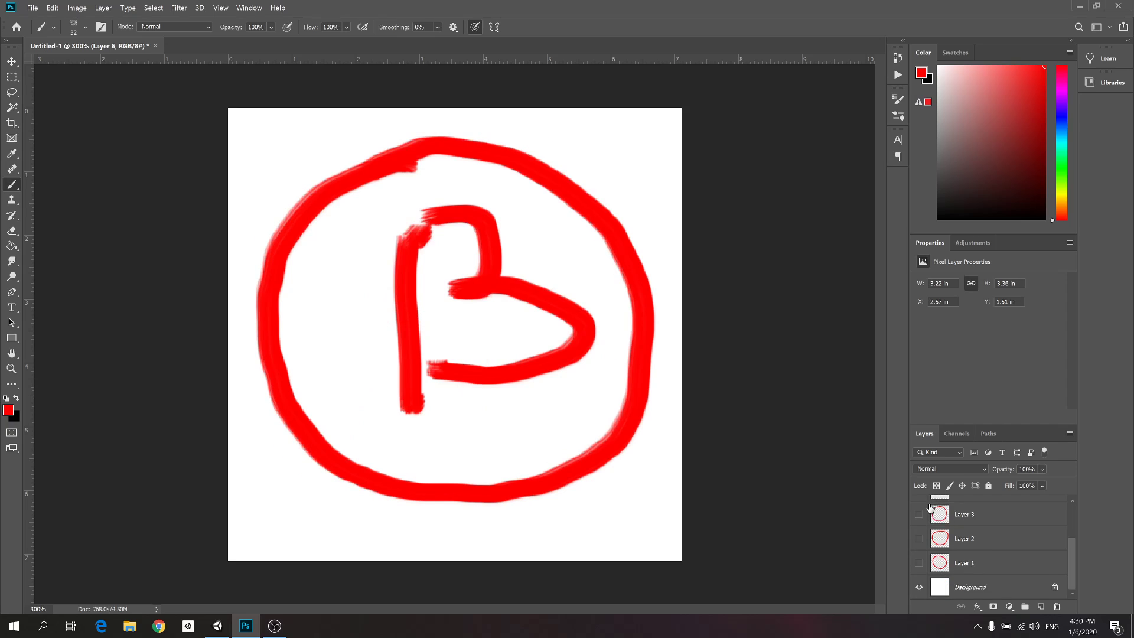
Hide the Background layer and export the circled B for web as a transparent PNG-24 named PointB.png on the Desktop.
click(919, 587)
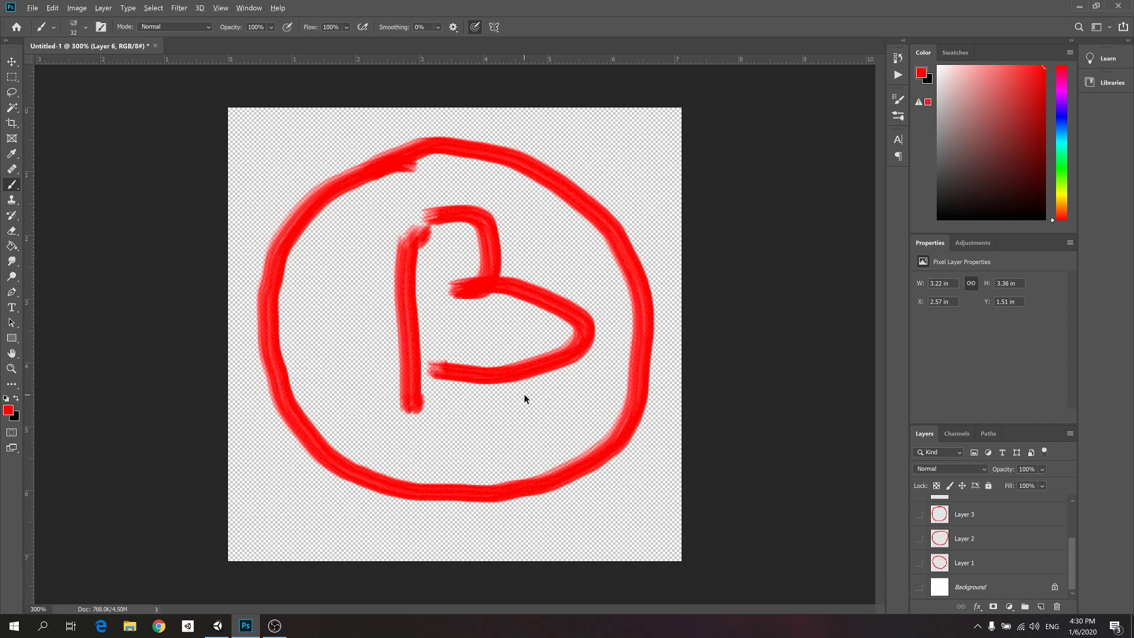
key(ctrl+alt+shift+s)
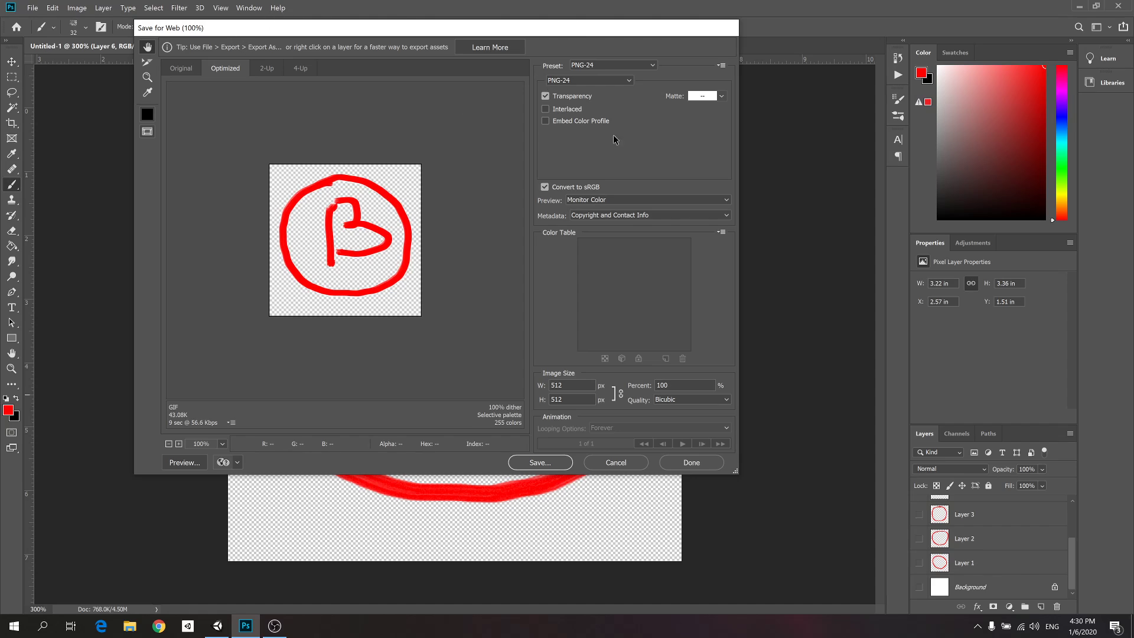
click(540, 463)
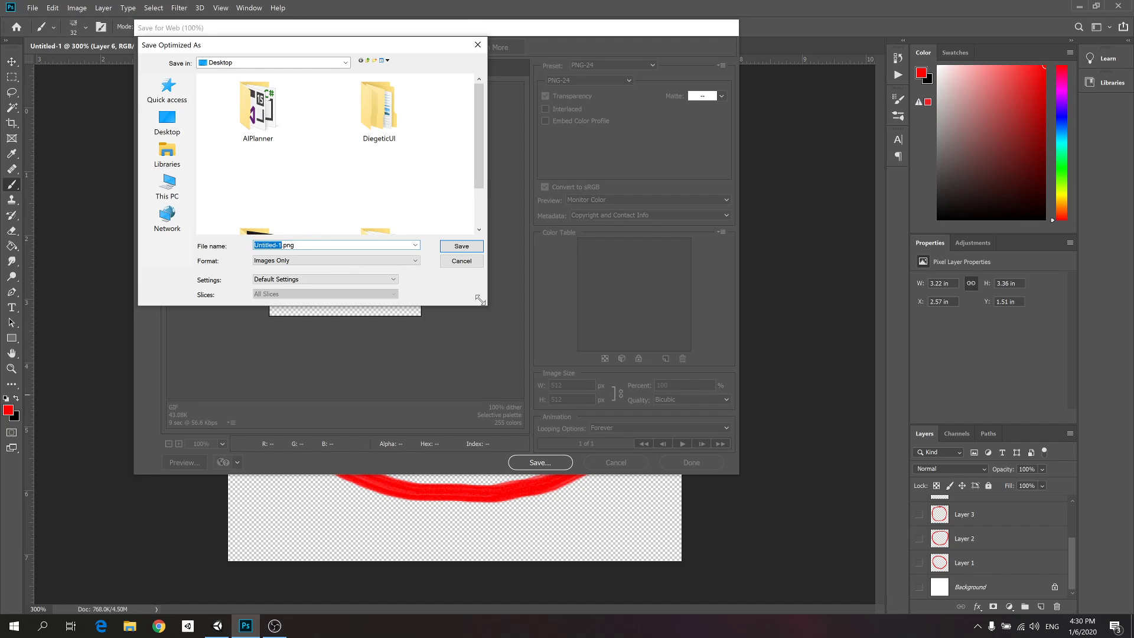
text(Frame)
key(Return)
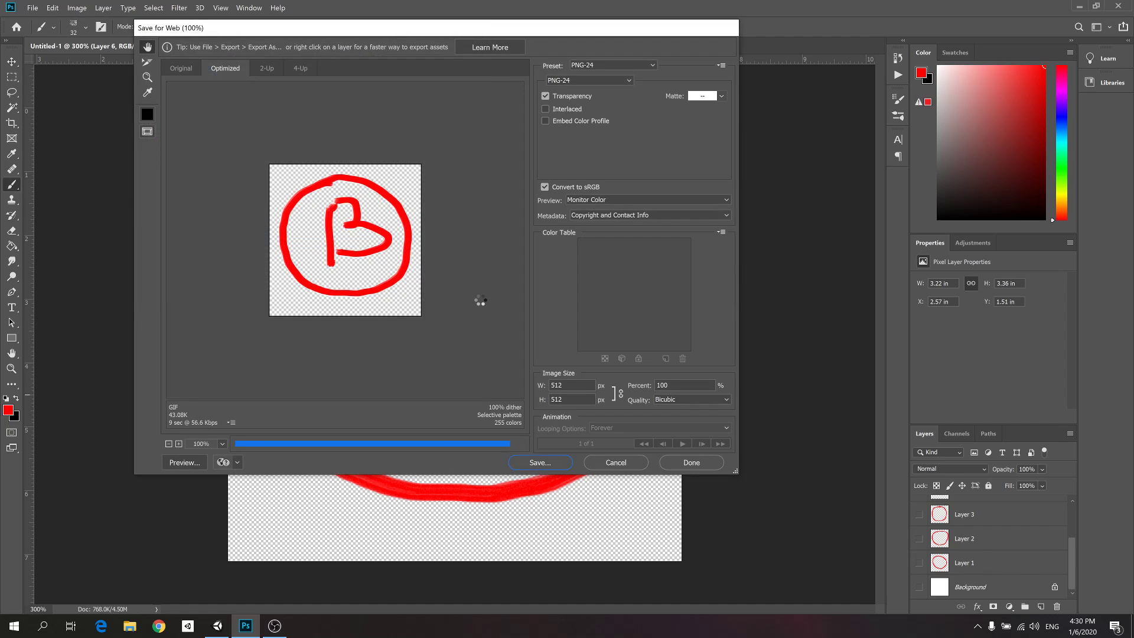
Show only the circled A on Layers 3 and 4 and export it for web as PointA.png on the Desktop.
scroll(959, 556, up, 3)
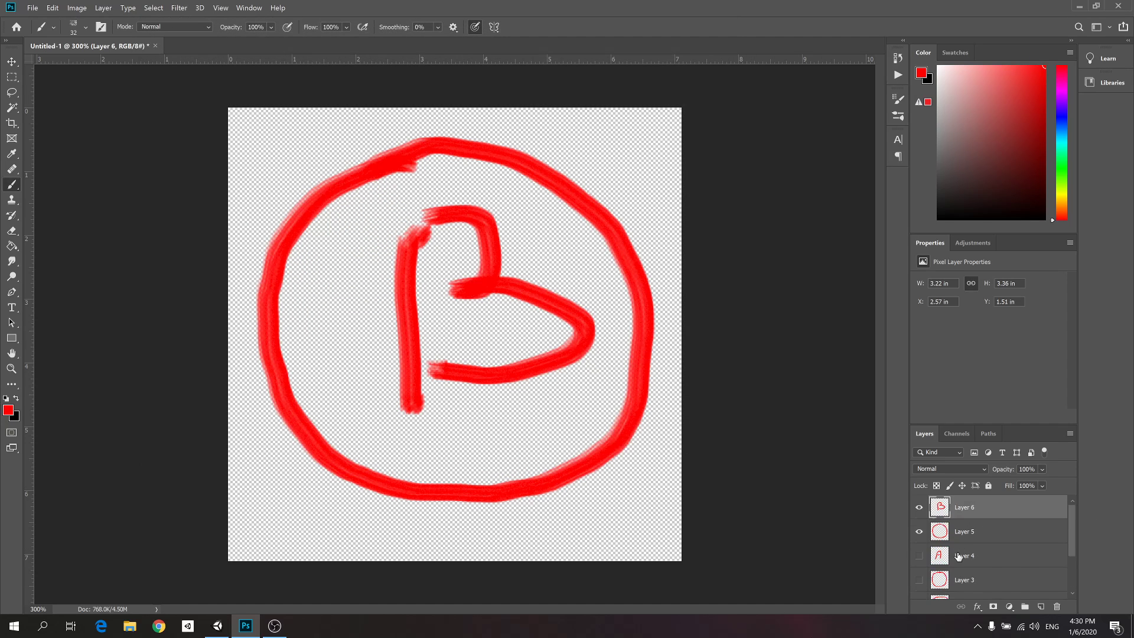
click(918, 531)
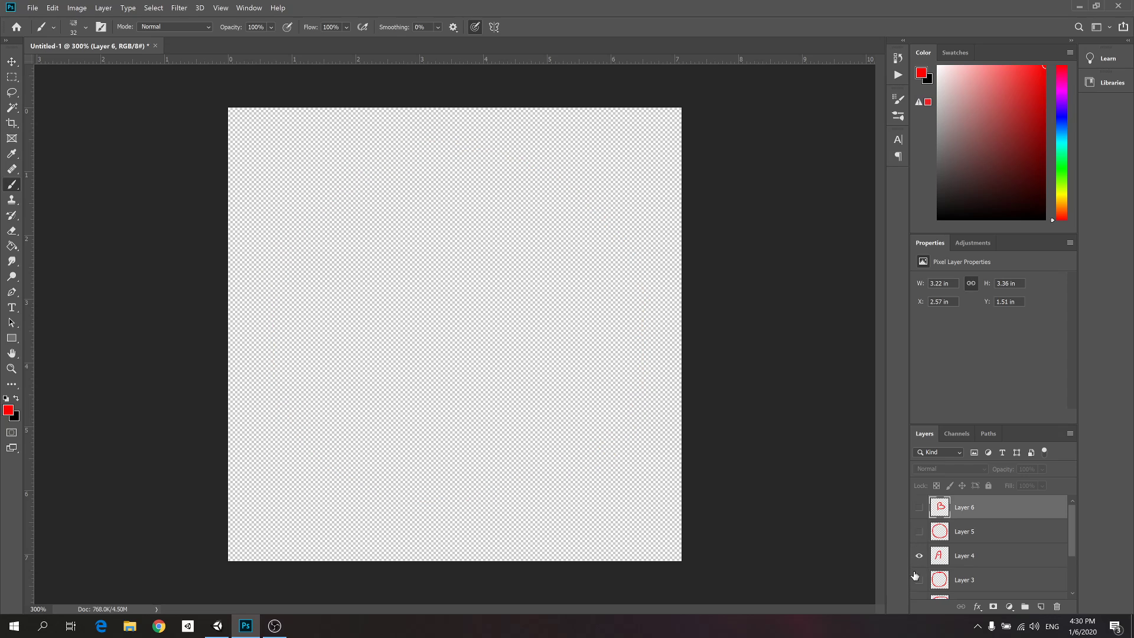
click(919, 555)
click(918, 579)
key(ctrl+alt+shift+s)
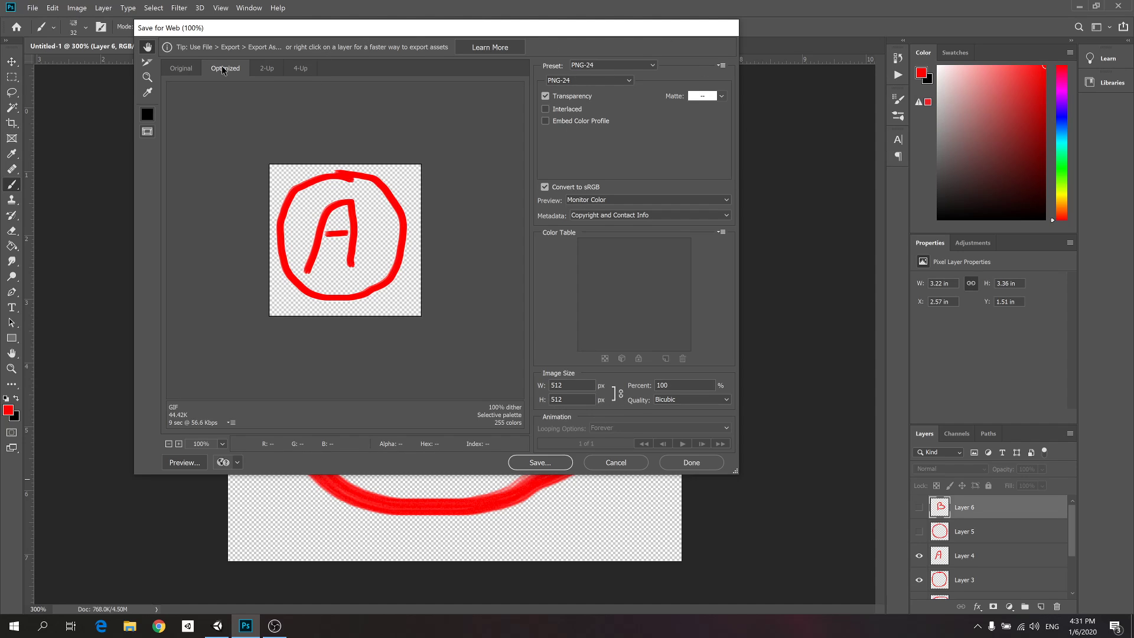
click(540, 463)
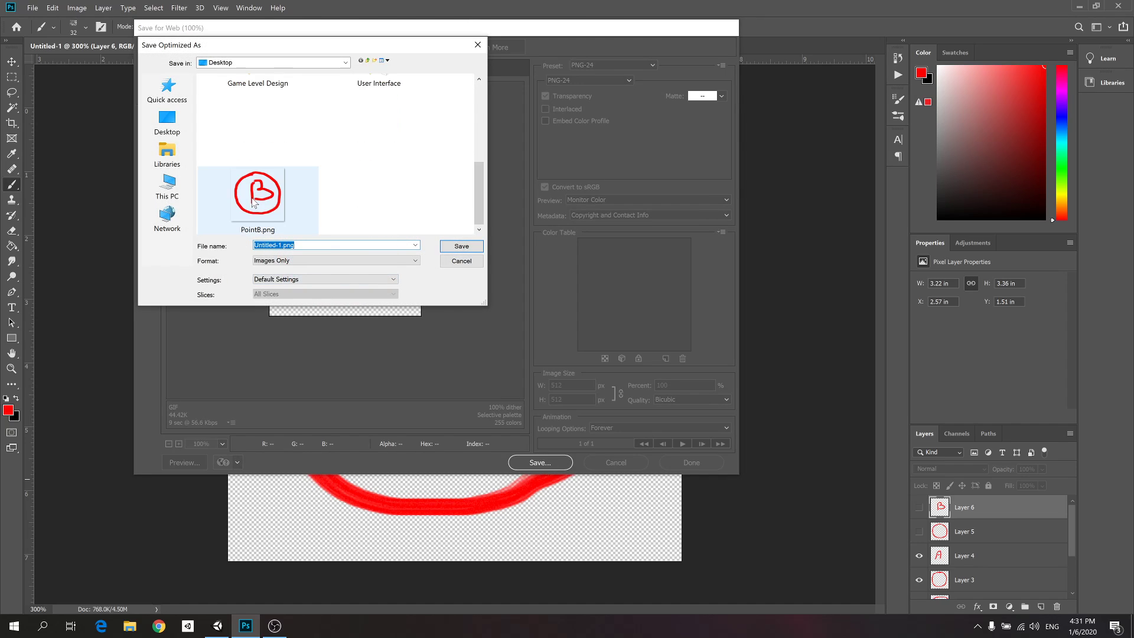
click(252, 203)
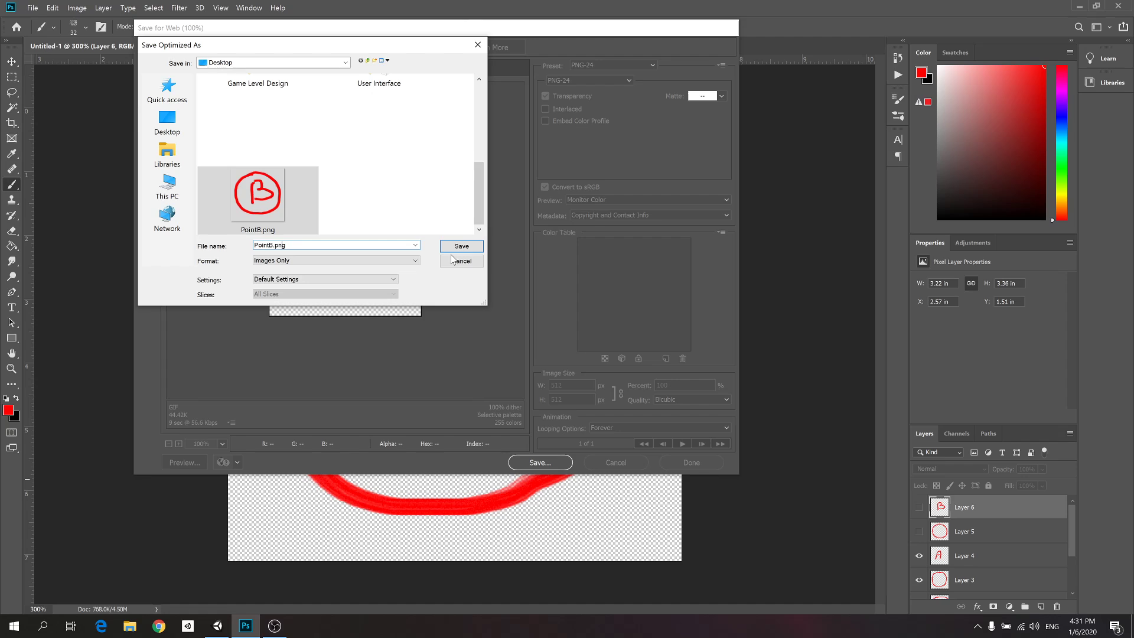
key(Return)
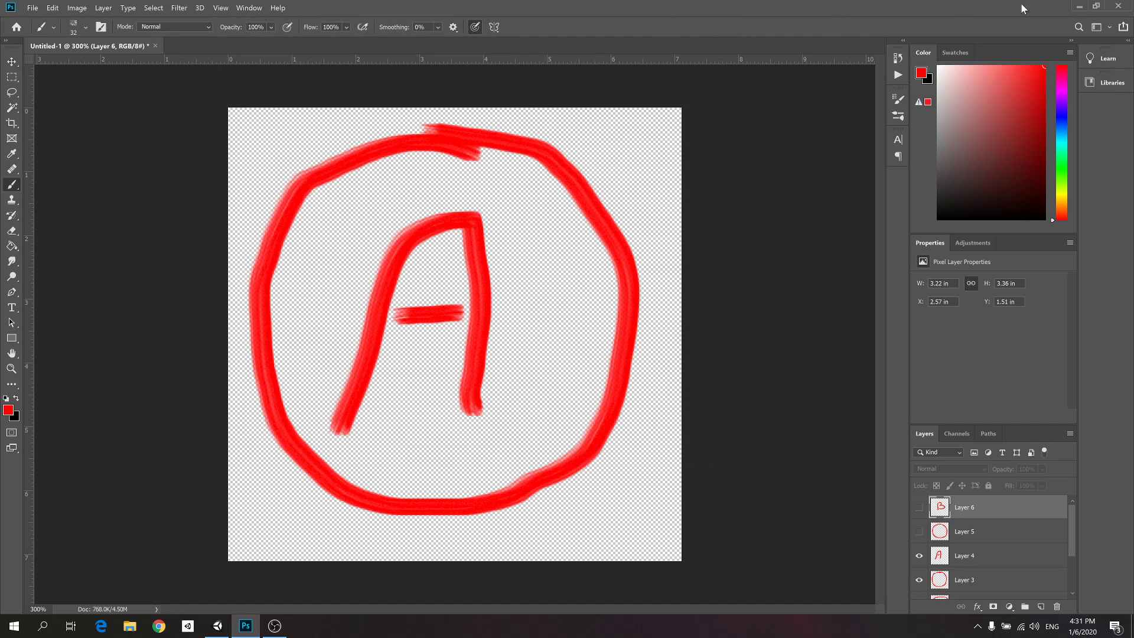
Switch to the DiegeticUI project in Unity and look around the player and wall in the scene view.
click(1079, 7)
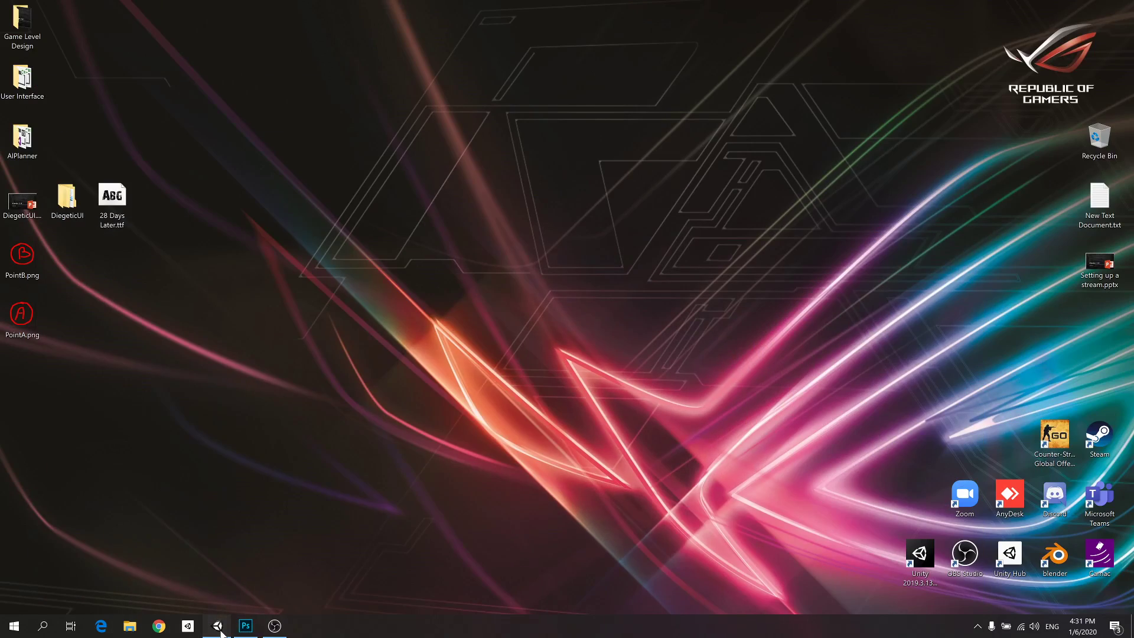
click(221, 633)
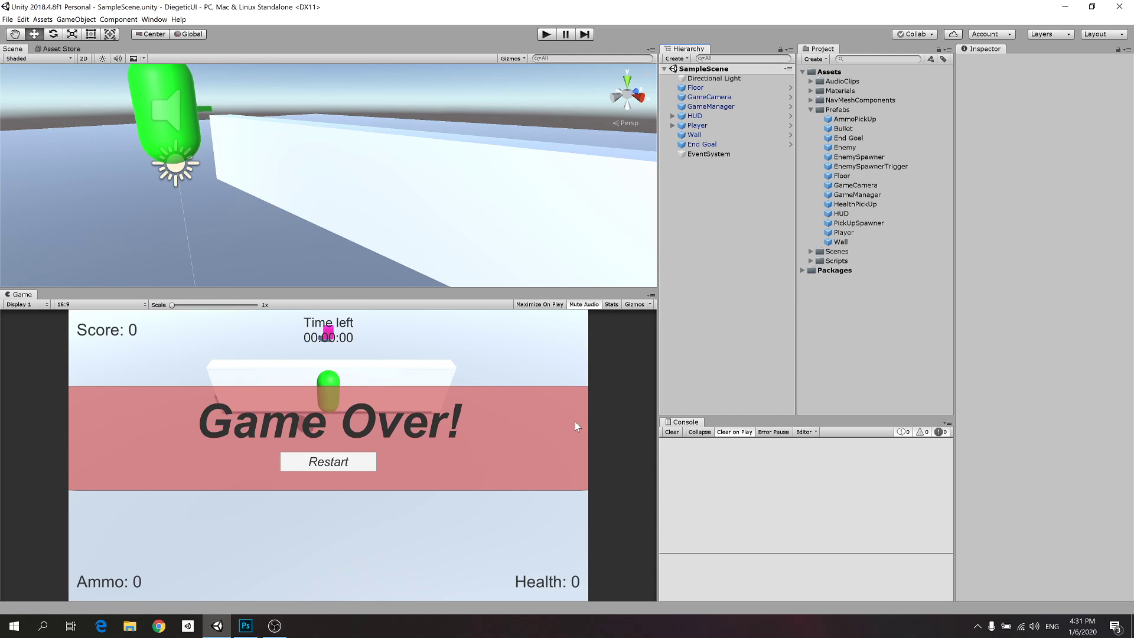
scroll(354, 165, down, 4)
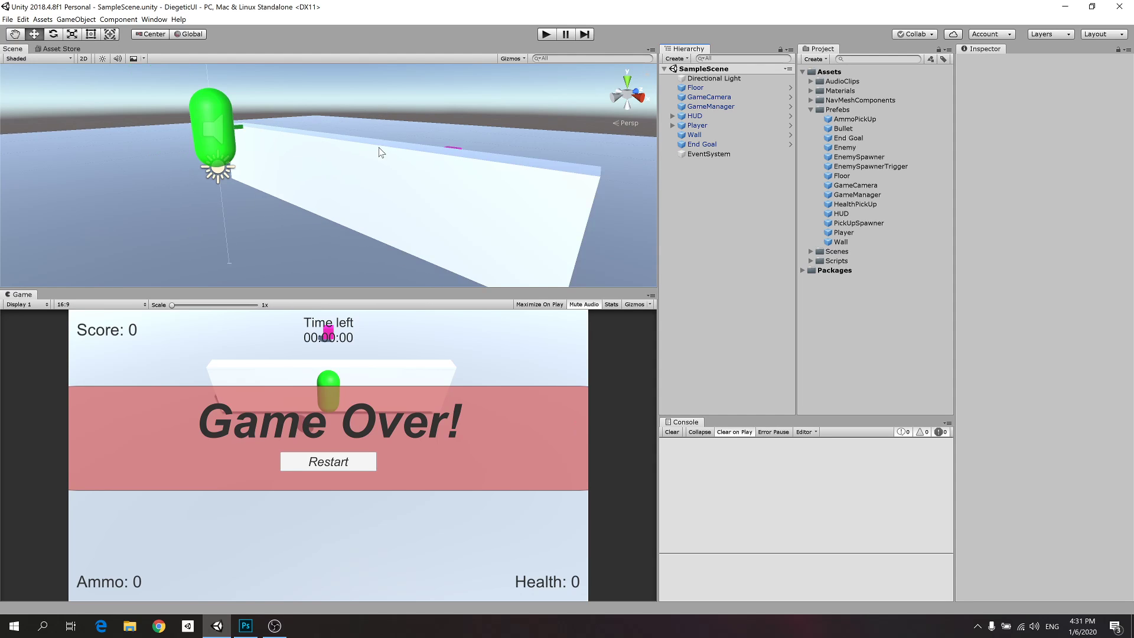
alt+drag(380, 147, 402, 207)
scroll(337, 213, up, 3)
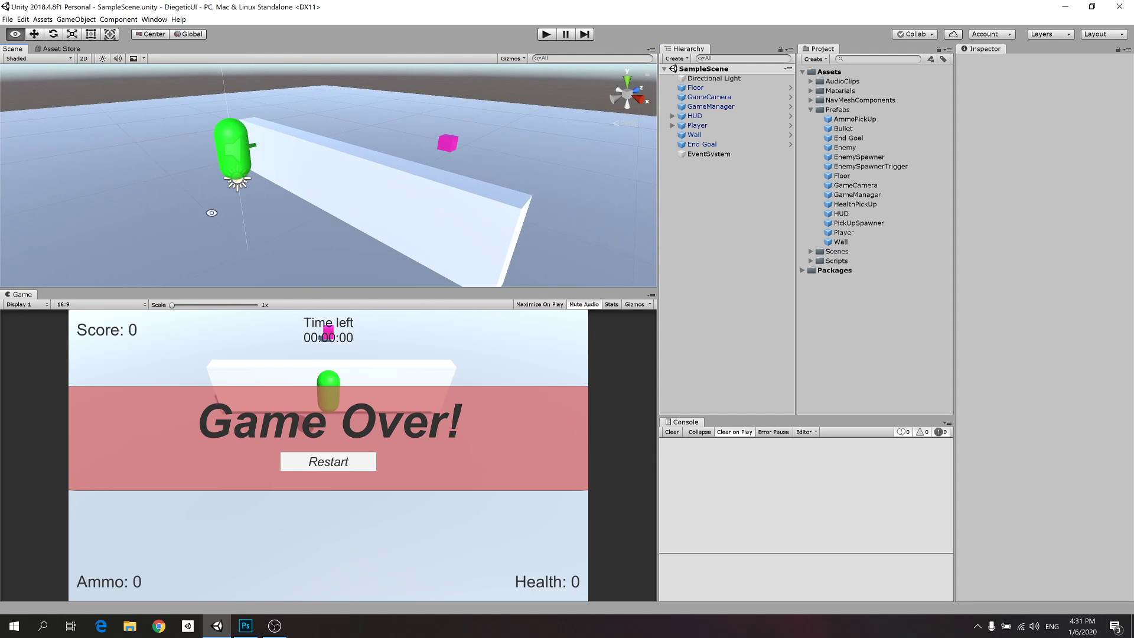
alt+drag(212, 213, 319, 154)
alt+drag(346, 250, 321, 223)
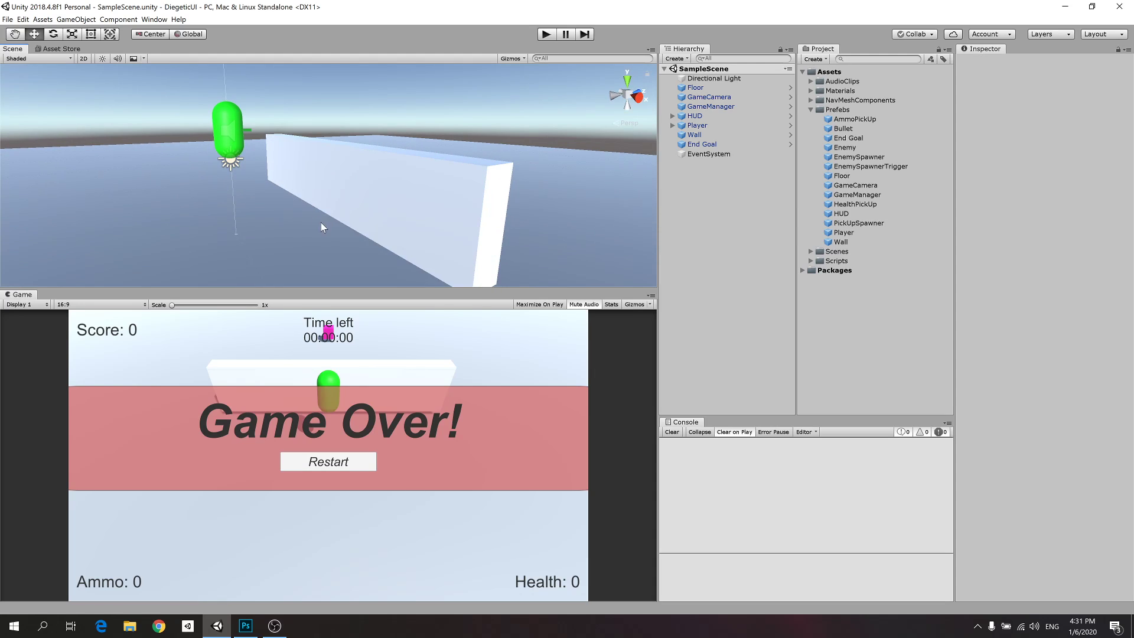
right_click(707, 182)
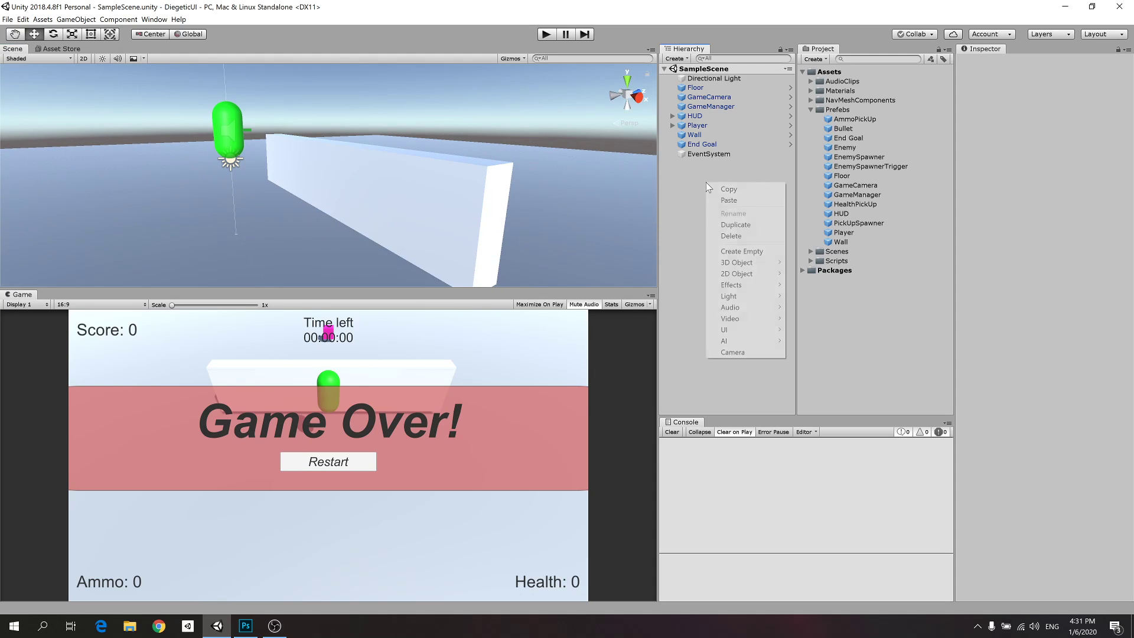
mouse_move(746, 332)
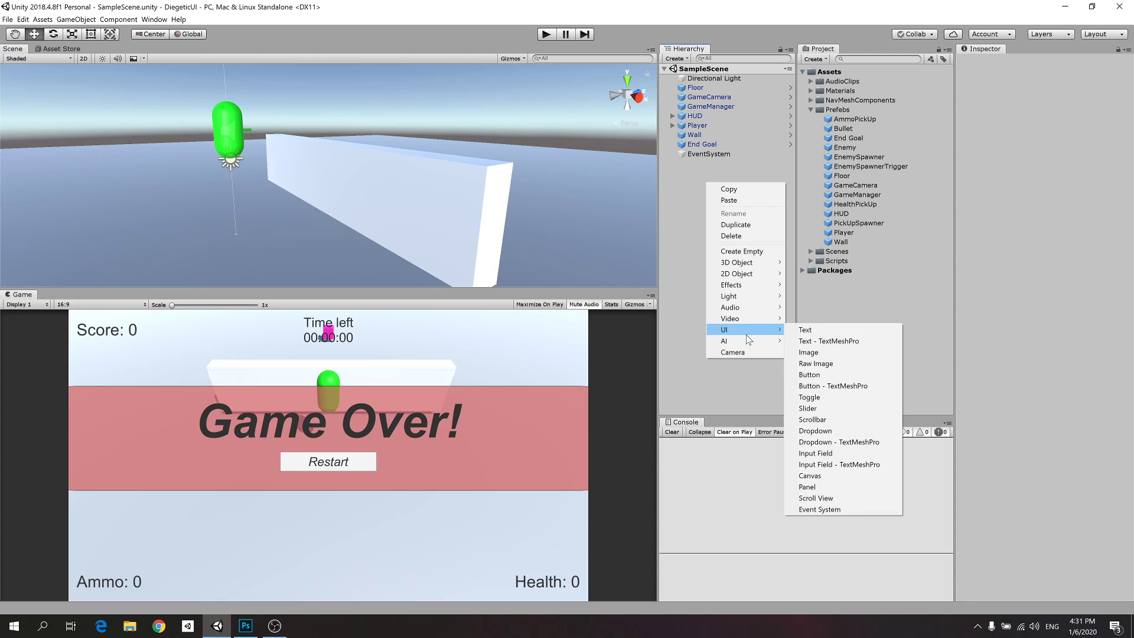
click(839, 353)
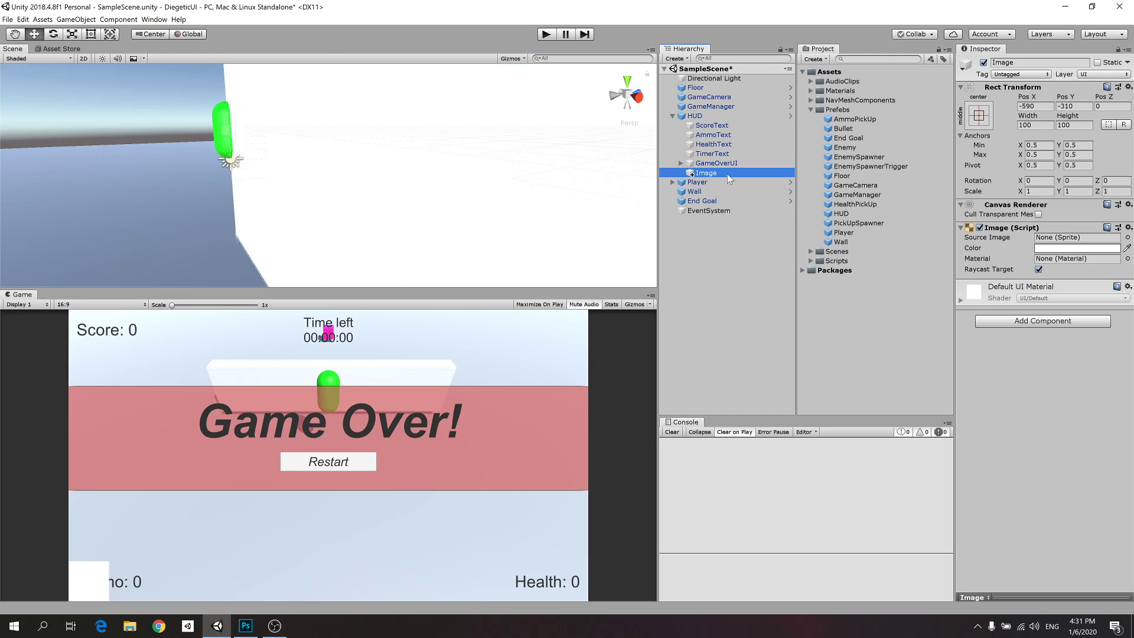
scroll(397, 142, down, 8)
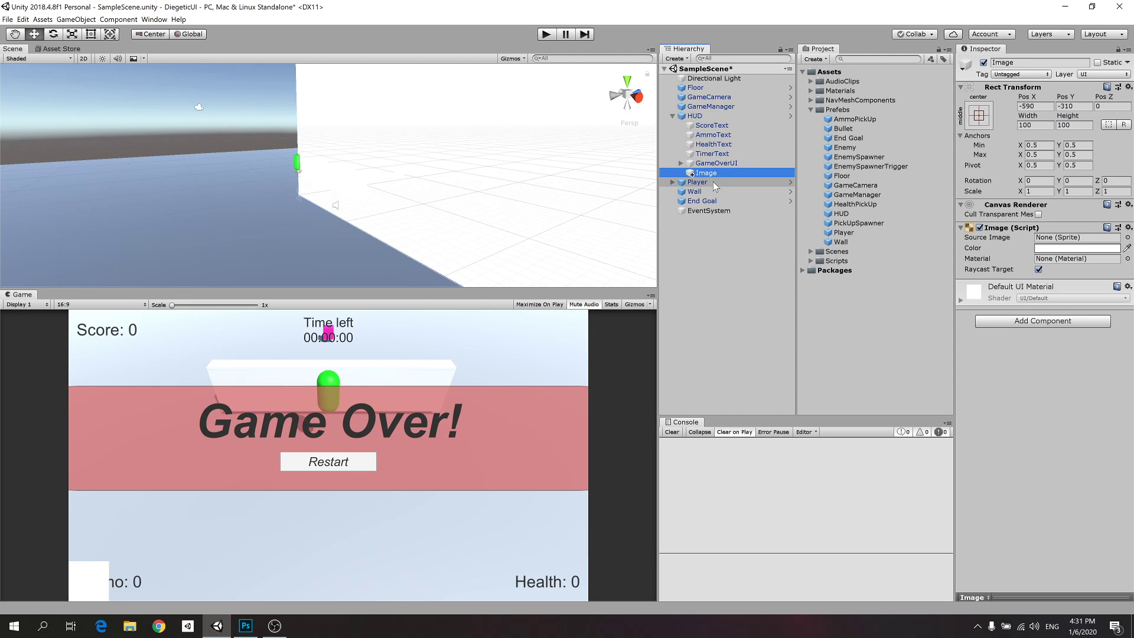
key(ctrl+z)
Add a separate UI canvas to the scene root and set its render mode to World Space.
right_click(729, 246)
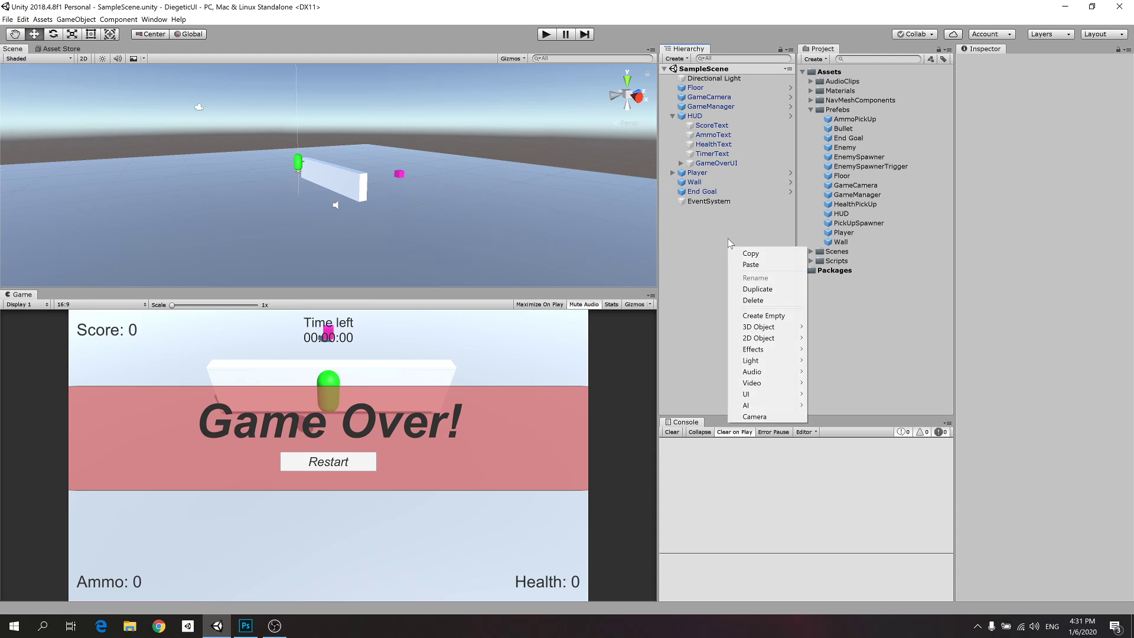
mouse_move(777, 396)
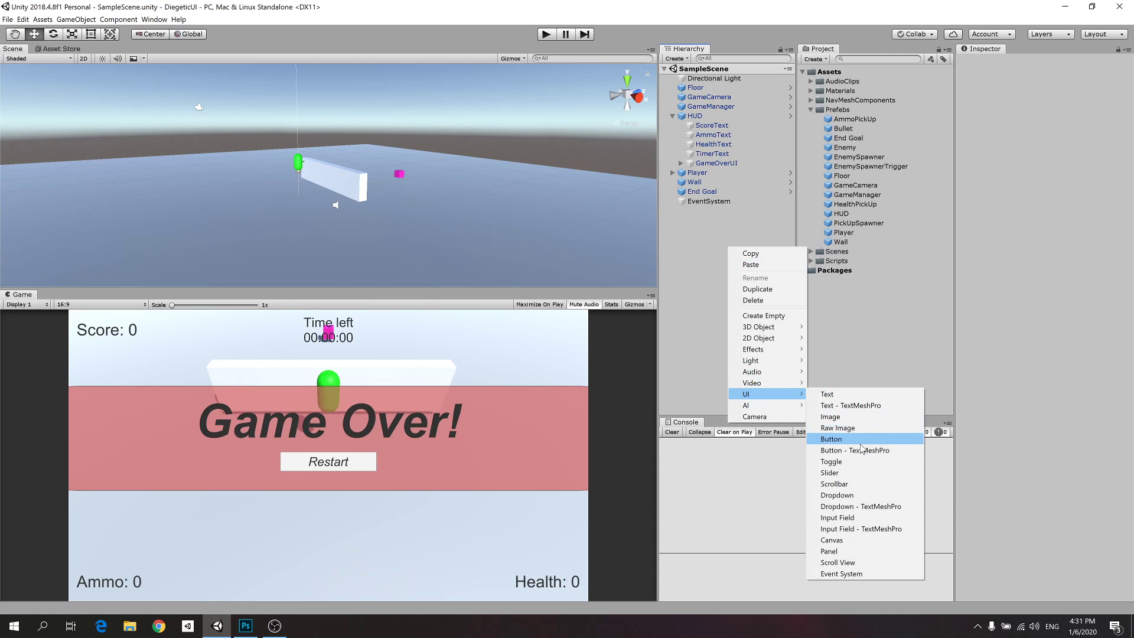
click(855, 540)
right_click(711, 209)
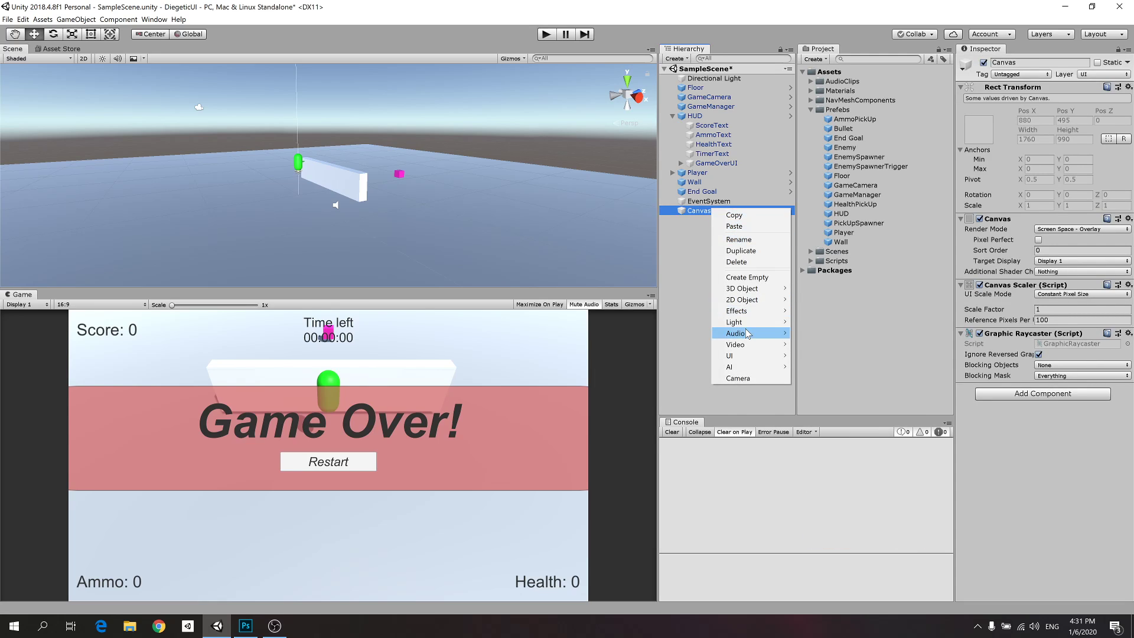
click(684, 279)
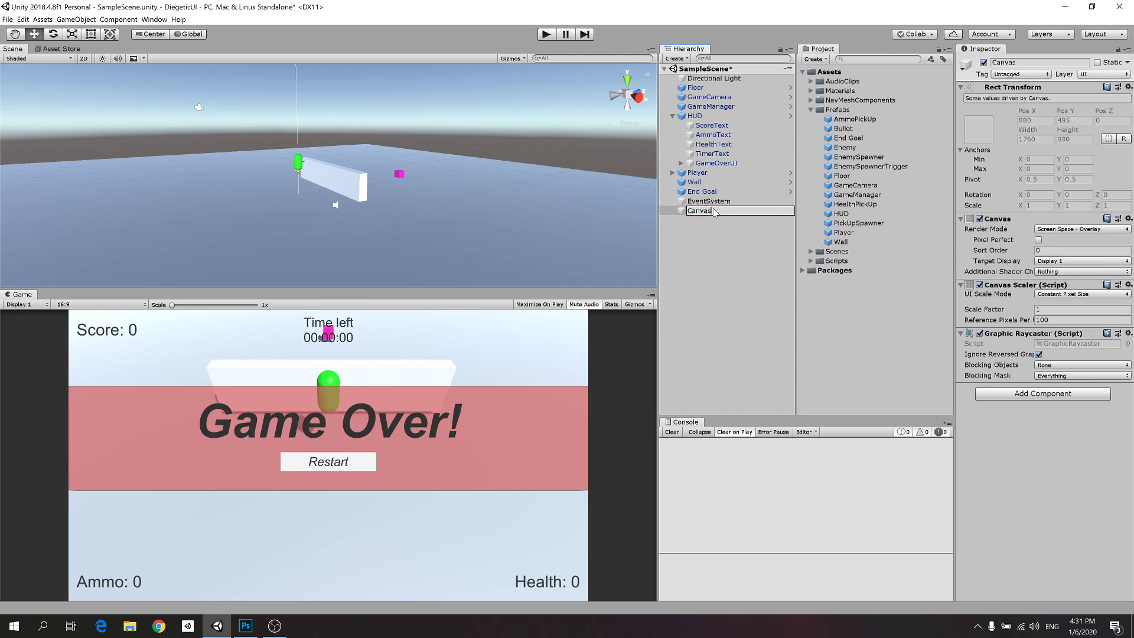
click(713, 201)
click(728, 210)
click(1081, 230)
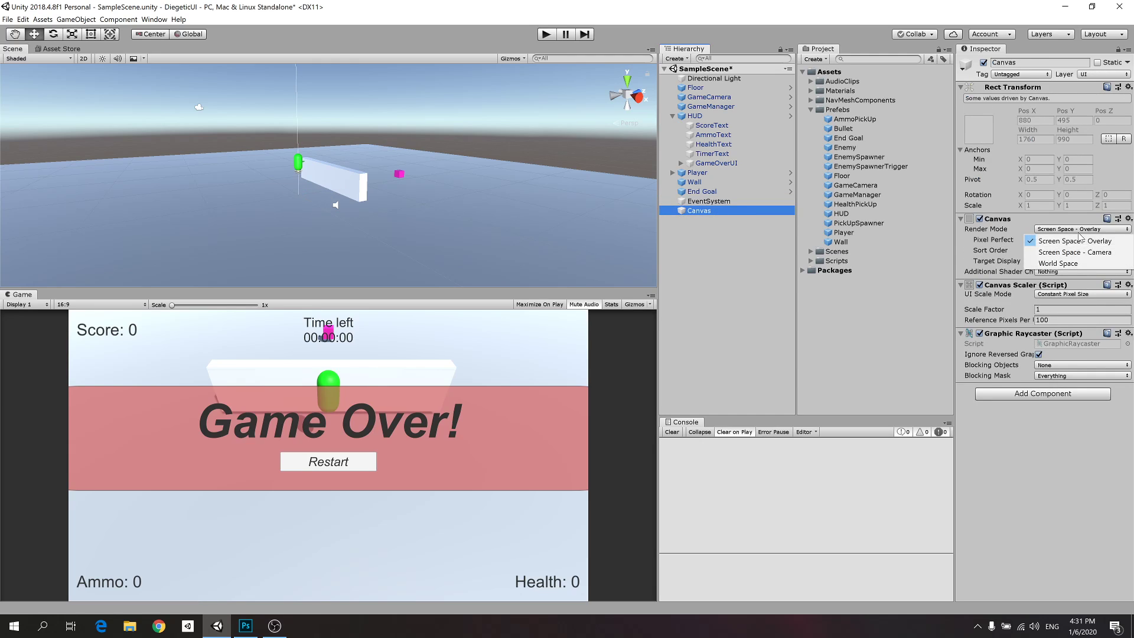
click(1082, 270)
Move the world-space canvas to position X 0, Y 0.
scroll(296, 141, down, 7)
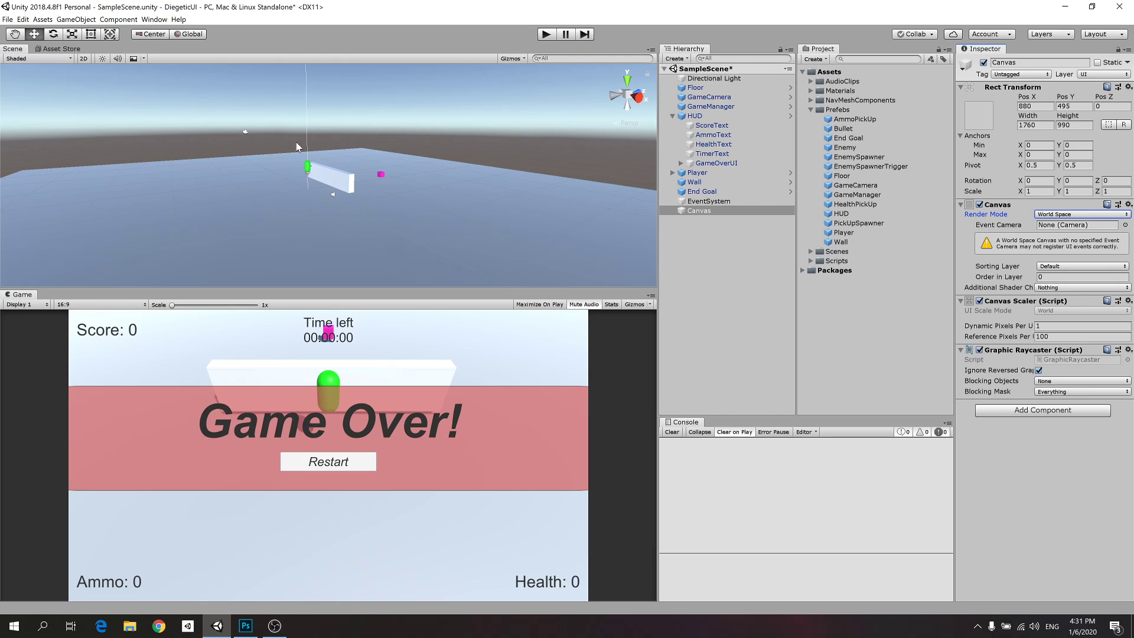
scroll(319, 150, up, 3)
scroll(345, 159, down, 8)
scroll(408, 159, up, 5)
click(1036, 106)
text(0)
key(Tab)
text(0)
key(Tab)
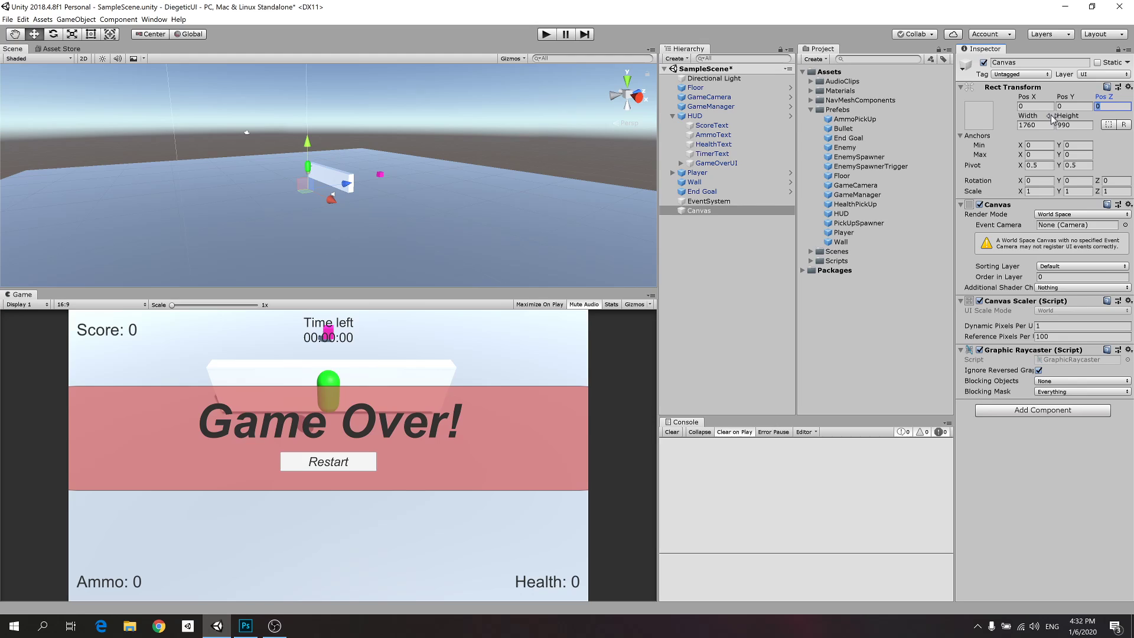
Set the canvas's width and height to 32 each.
key(Tab)
text(35)
key(BackSpace)
text(2)
key(Tab)
text(32)
Add a UI image as a child of the canvas and set its width and height to 32 each.
alt+drag(412, 105, 385, 163)
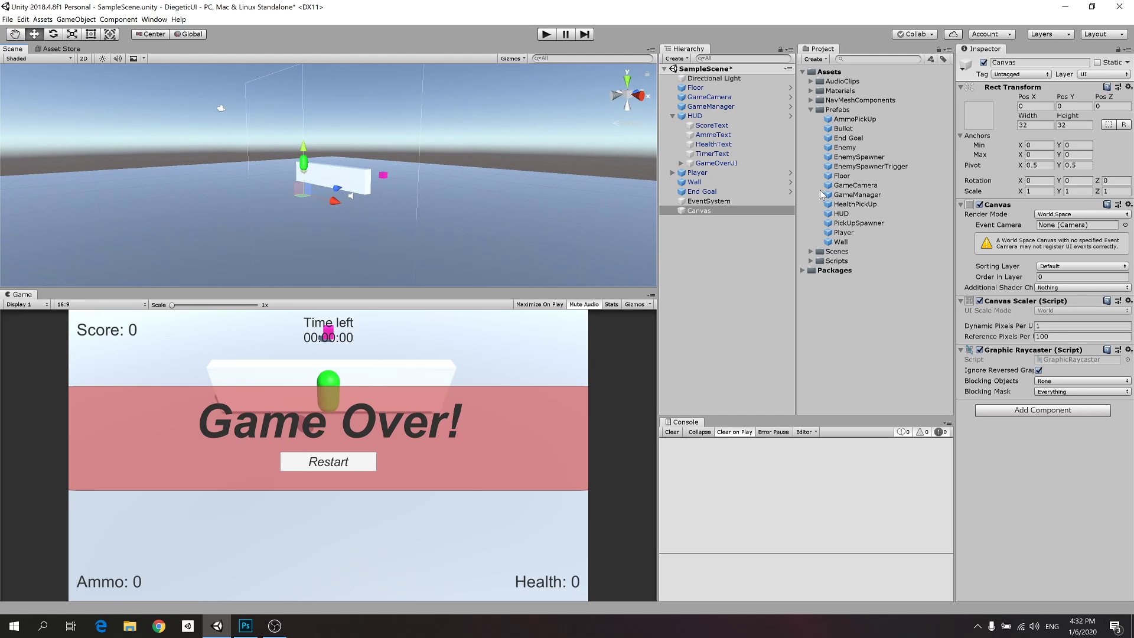
right_click(692, 210)
mouse_move(736, 363)
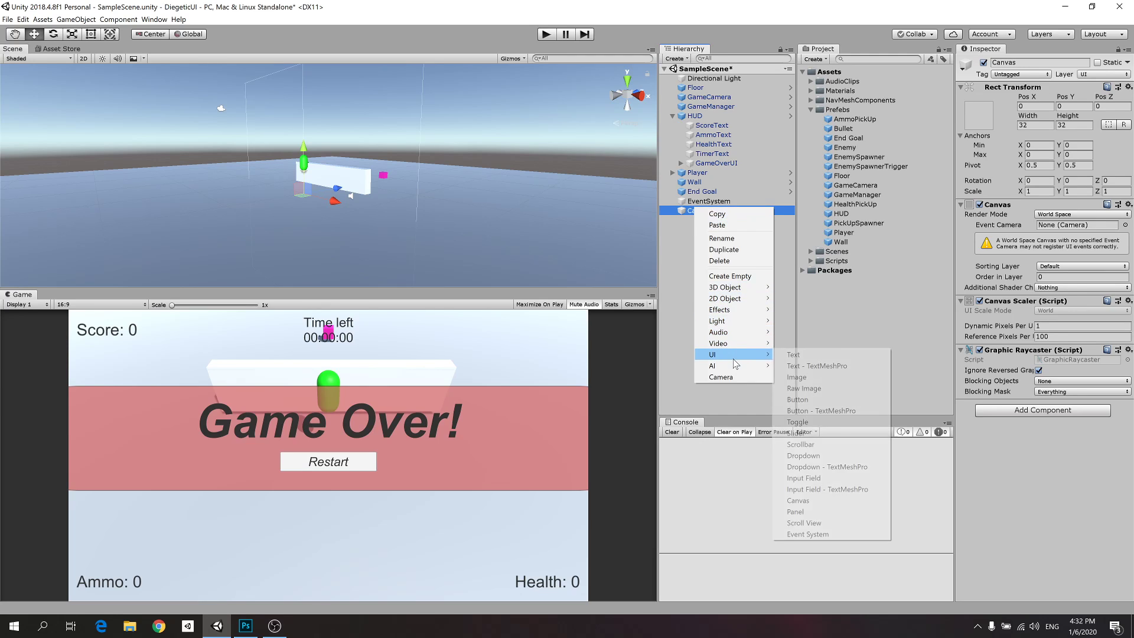
click(861, 379)
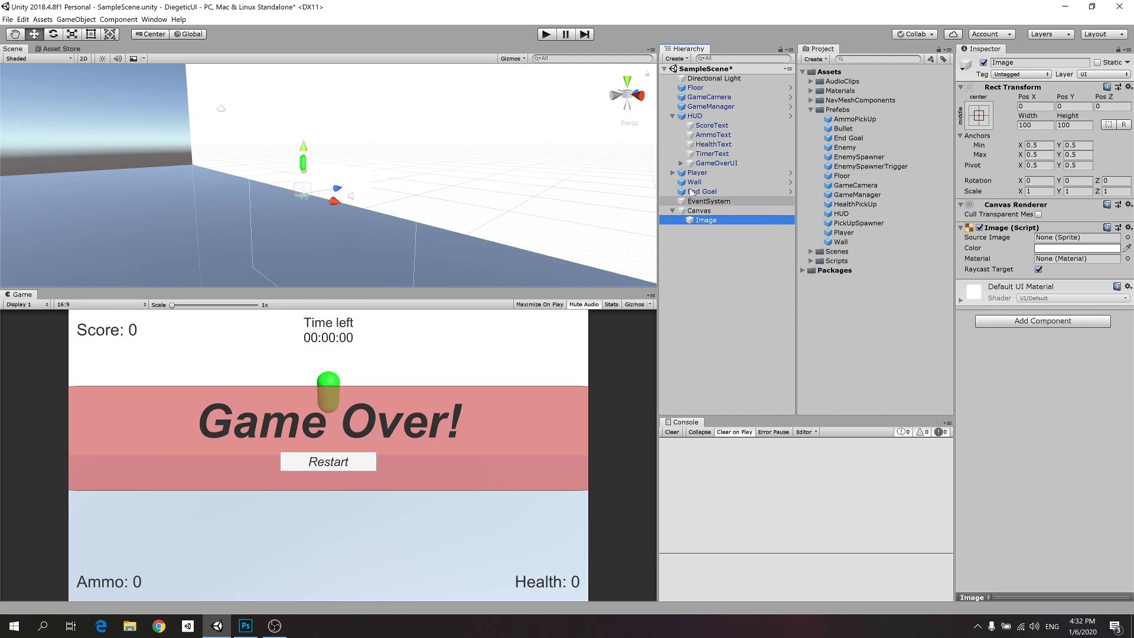
double_click(706, 220)
click(1035, 125)
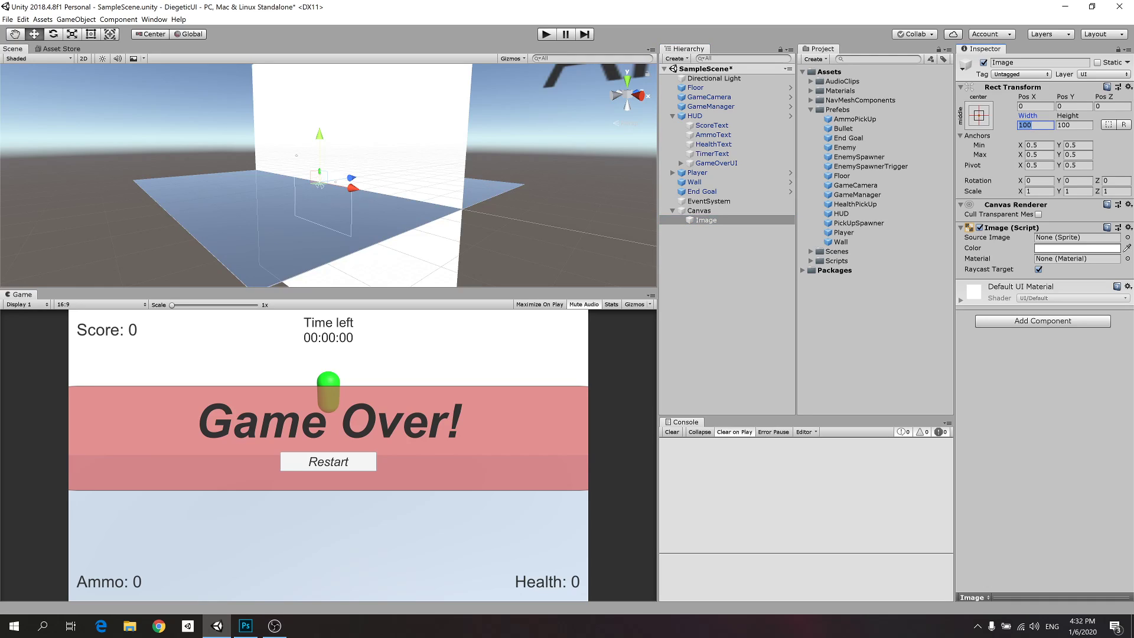
text(32)
key(Tab)
text(32)
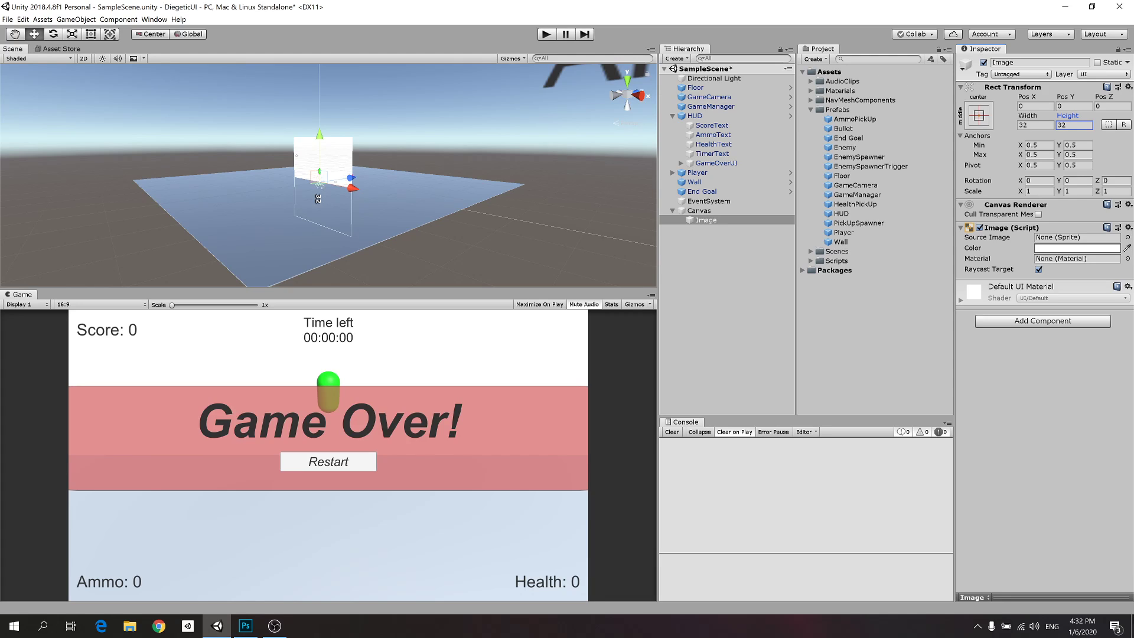
Import PointA.png and PointB.png from the desktop into the Unity project's Assets folder.
click(1132, 625)
drag(105, 272, 1, 398)
click(63, 233)
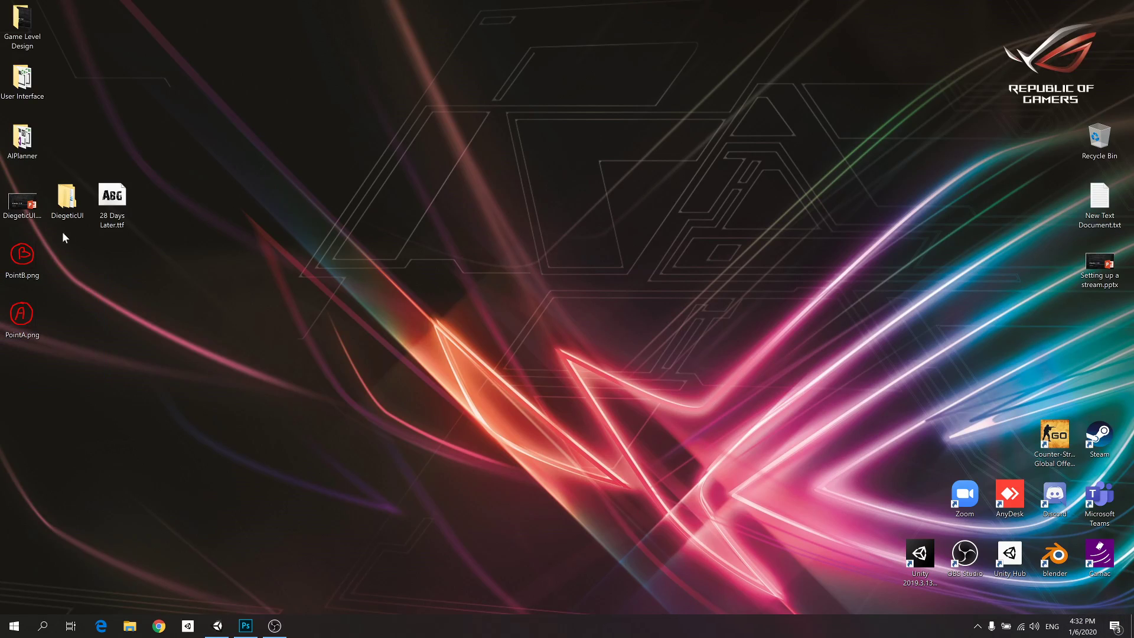
drag(81, 252, 1, 344)
drag(21, 317, 889, 373)
key(alt+Tab)
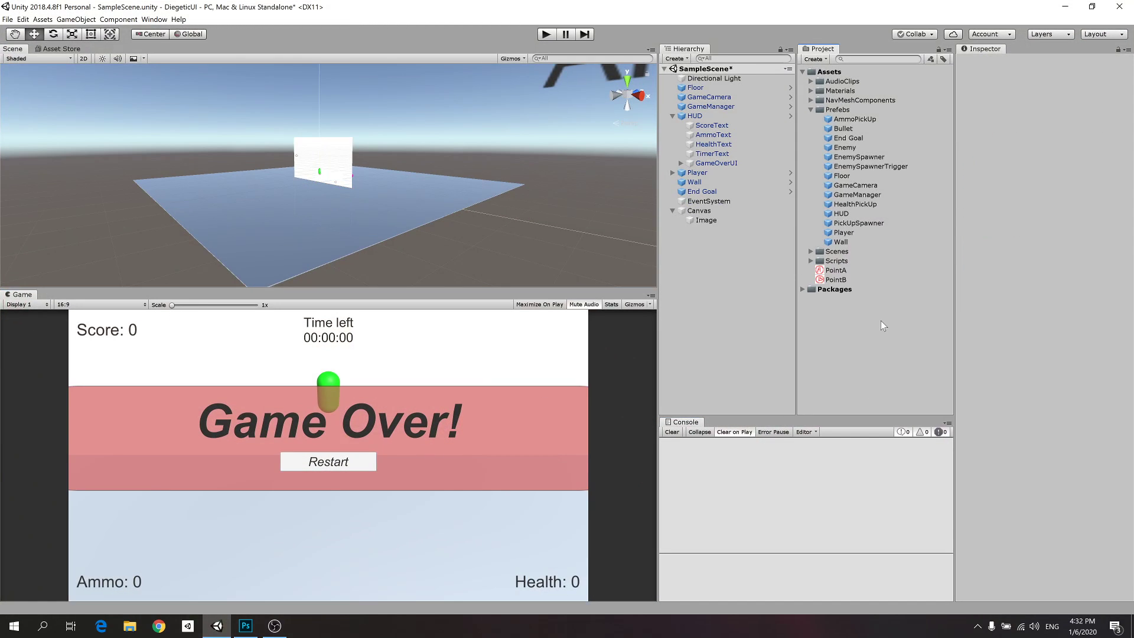
Set the texture type of PointA and PointB to Sprite (2D and UI) and apply the import settings.
click(837, 271)
shift+click(843, 279)
click(1049, 92)
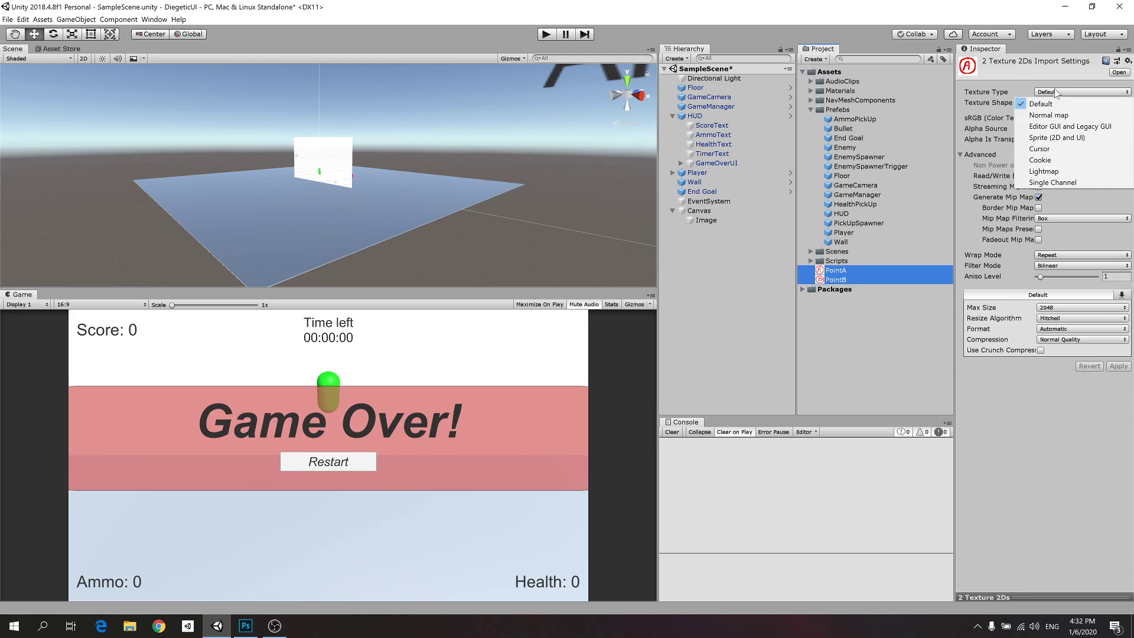
click(1063, 138)
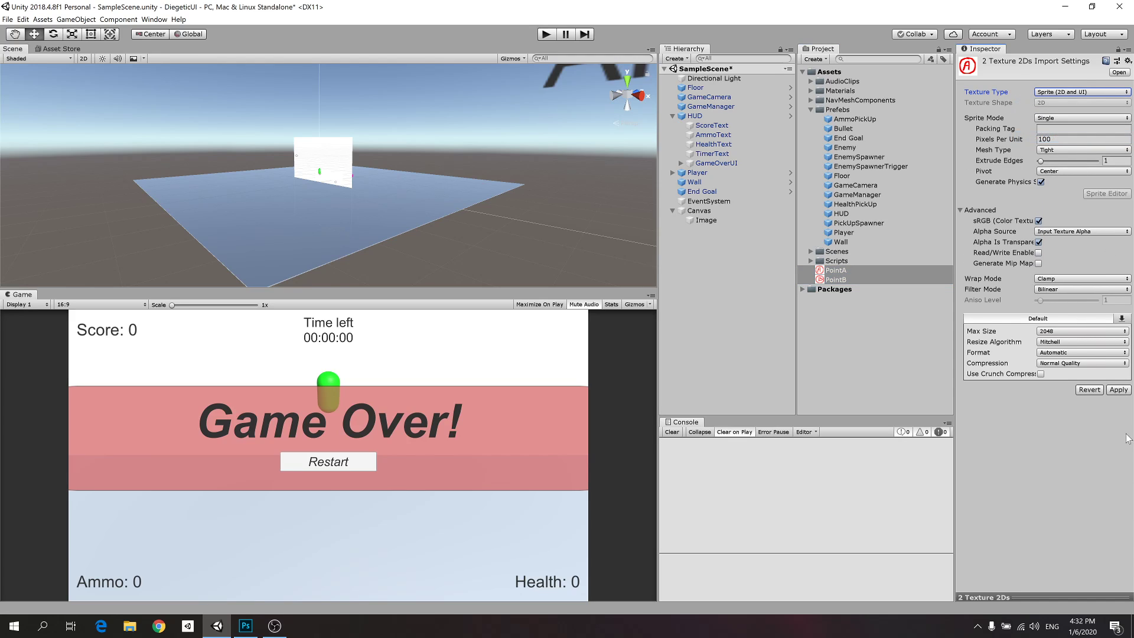
click(1117, 391)
Assign the PointA sprite as the source image of the canvas's image.
click(734, 222)
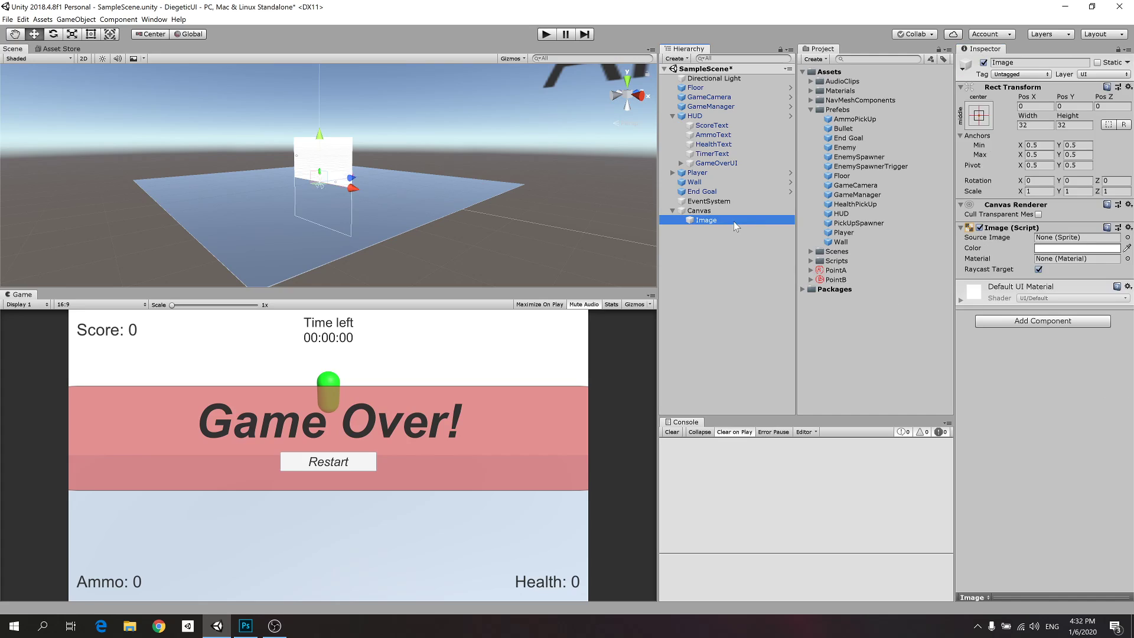
drag(835, 270, 1069, 238)
alt+drag(431, 184, 363, 172)
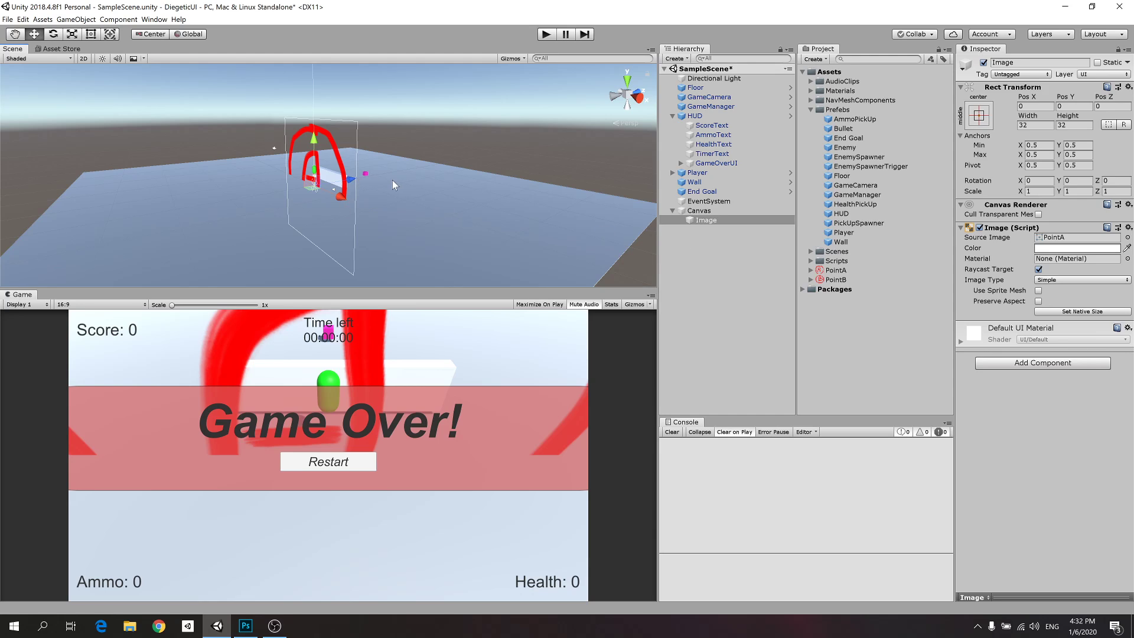
scroll(392, 180, up, 6)
alt+drag(399, 186, 464, 190)
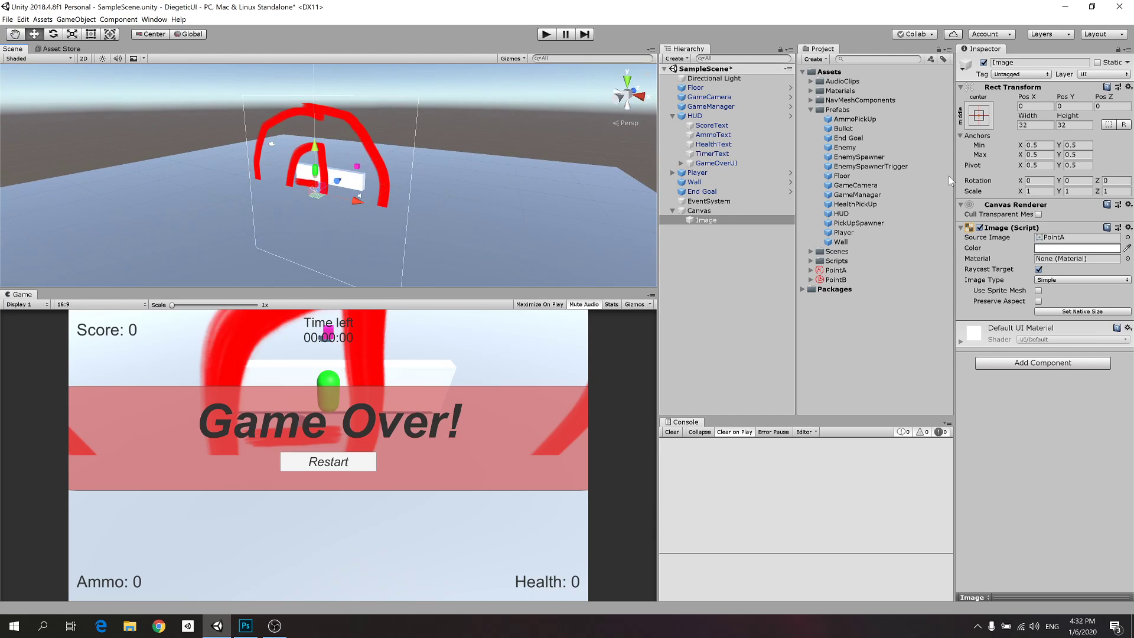
Scale the image to 0.1 on X, Y and Z and move it toward the wall to about Z 3.2.
click(1038, 191)
text(.1)
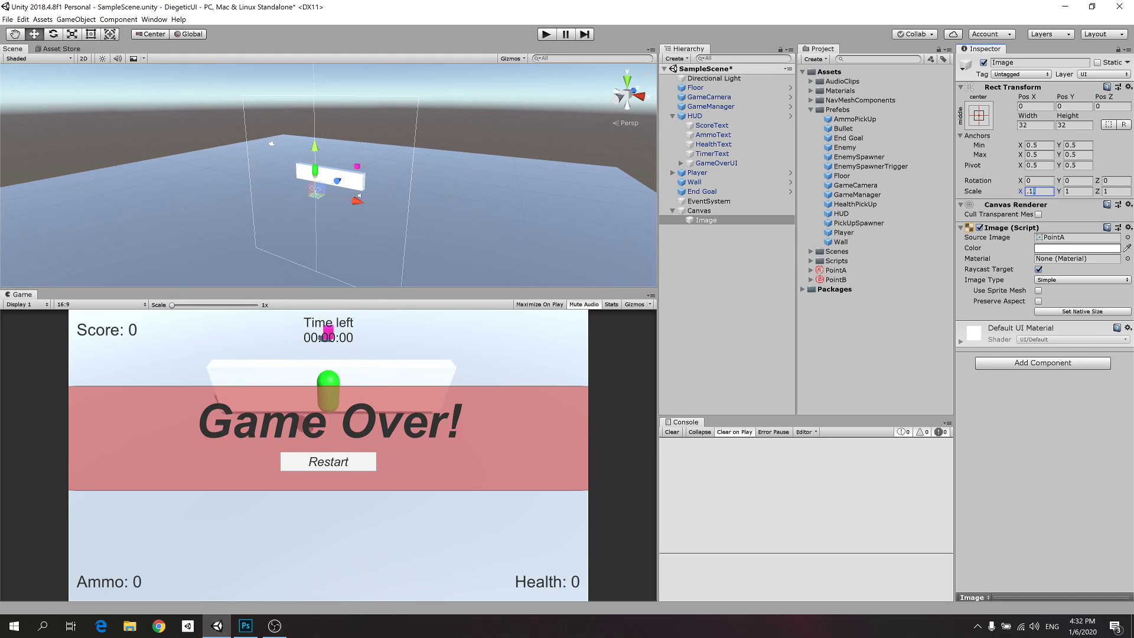
key(Tab)
text(.1)
key(Tab)
text(.)
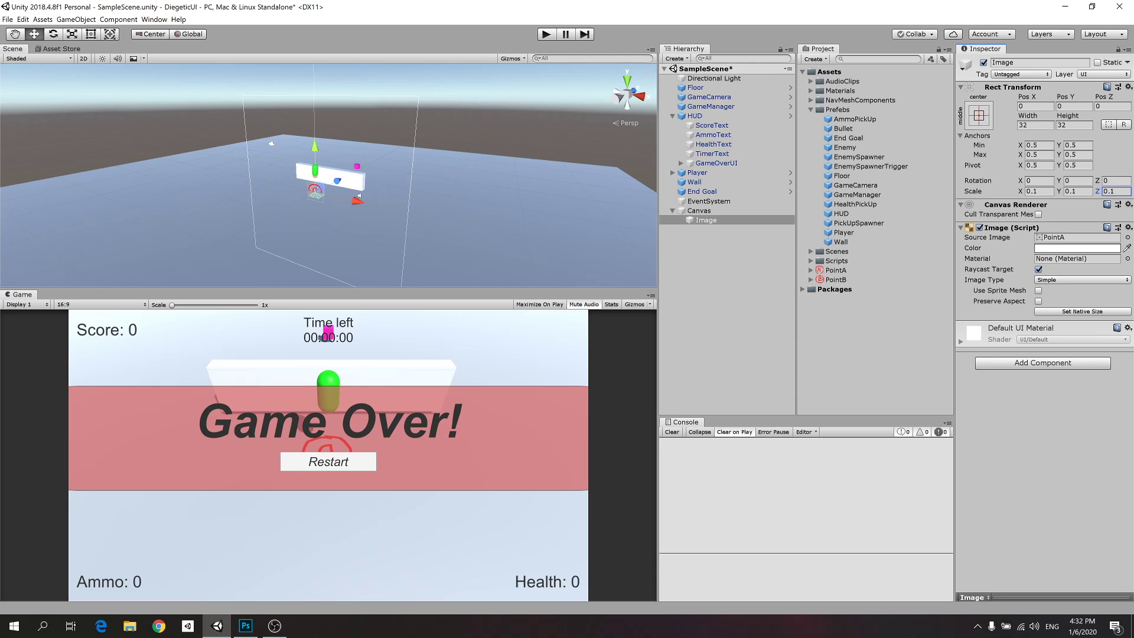
scroll(363, 128, up, 2)
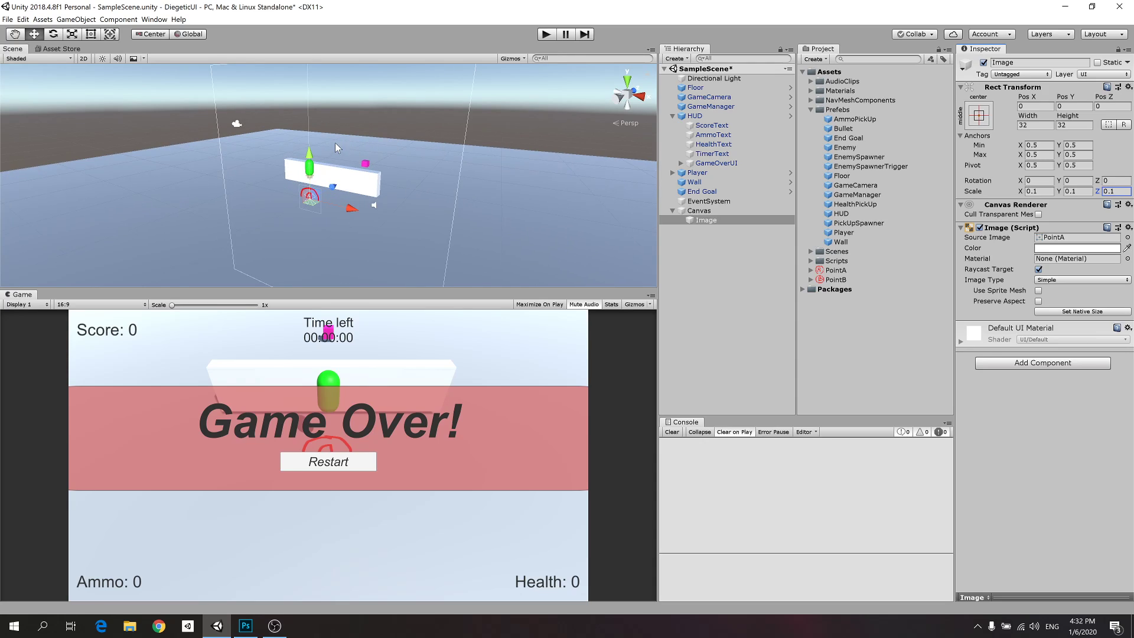
mouse_move(336, 184)
mouse_down()
mouse_move(359, 172)
mouse_move(351, 177)
mouse_up()
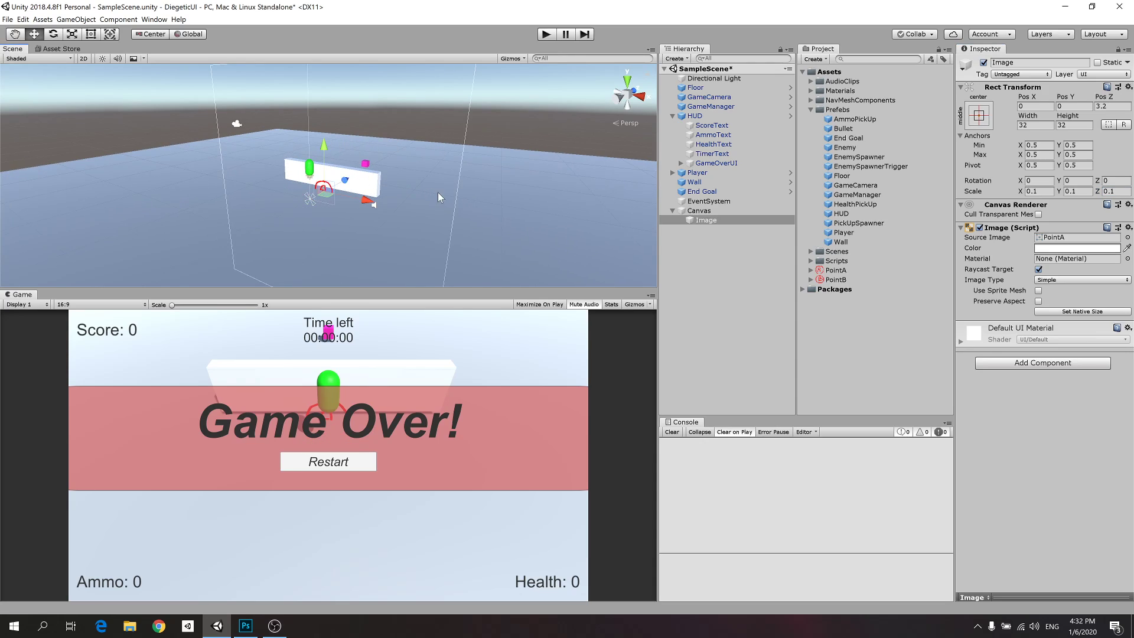
Set GameCamera as the event camera of the world-space canvas.
click(708, 210)
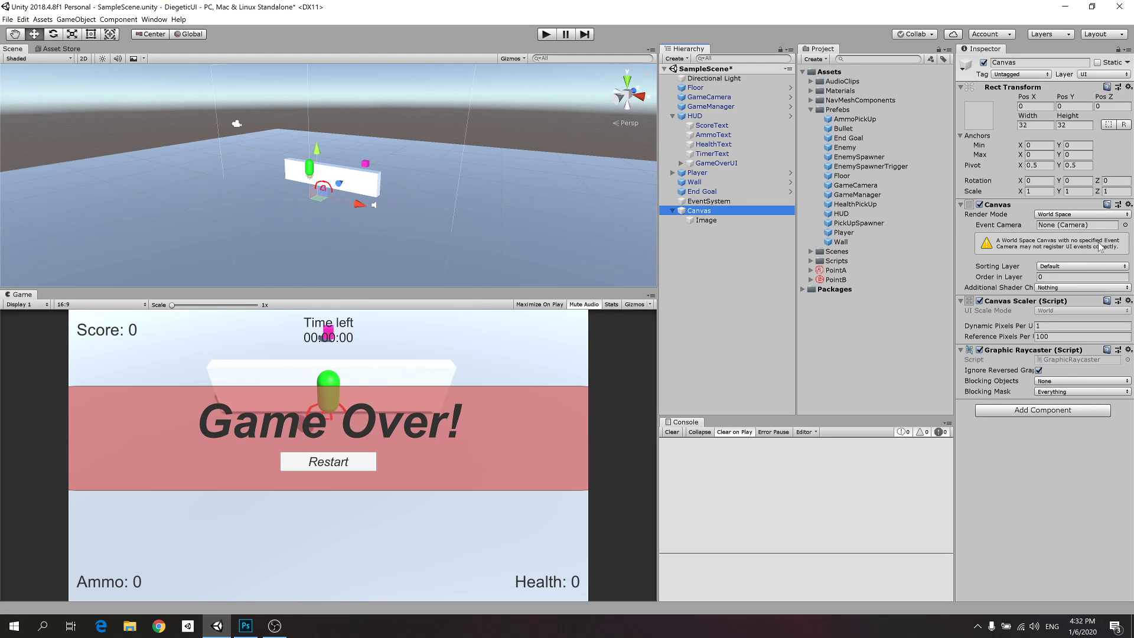
click(716, 98)
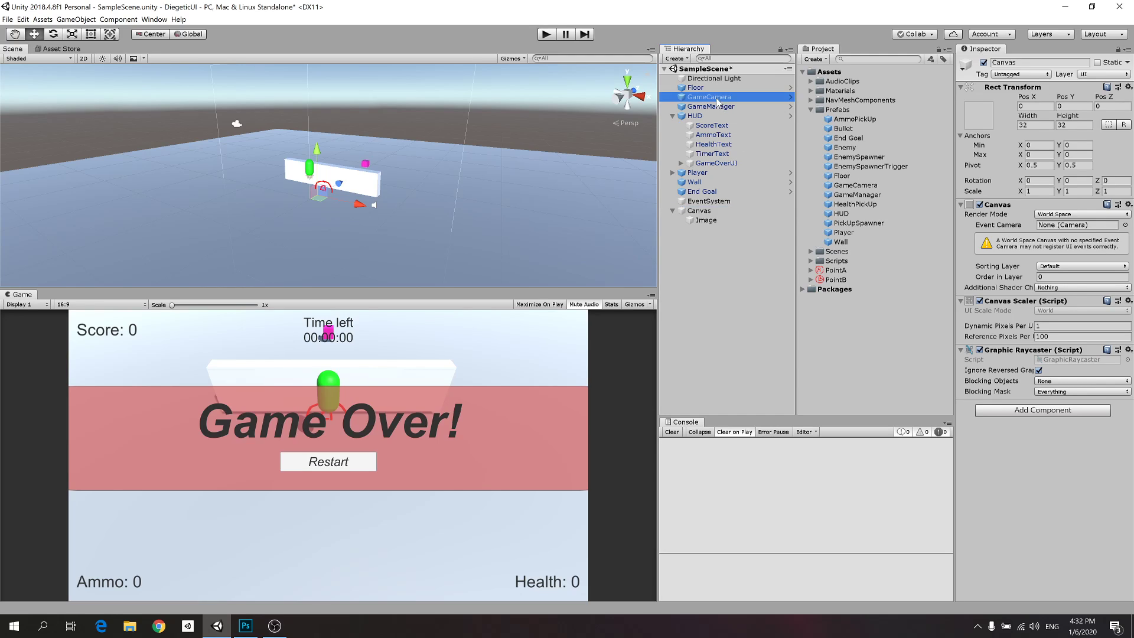
drag(717, 101, 1069, 230)
Move the canvas onto the wall's front face near its left end, at about X -5.09, Y 1.74, Z 0.33.
scroll(402, 127, up, 6)
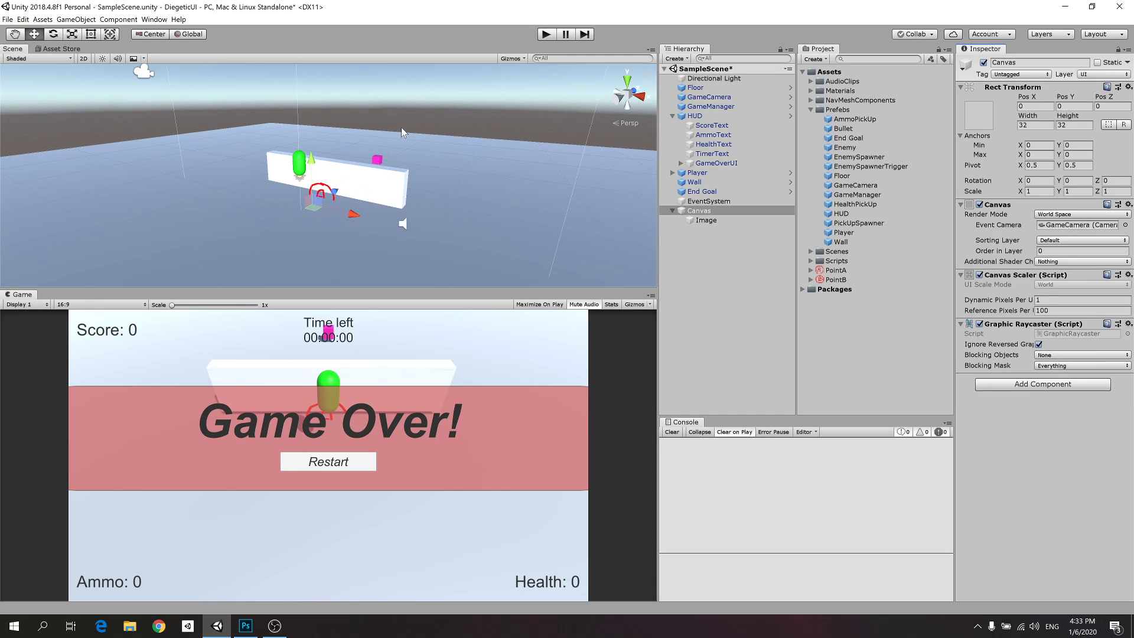
alt+drag(402, 126, 284, 158)
drag(330, 201, 341, 204)
drag(288, 163, 302, 136)
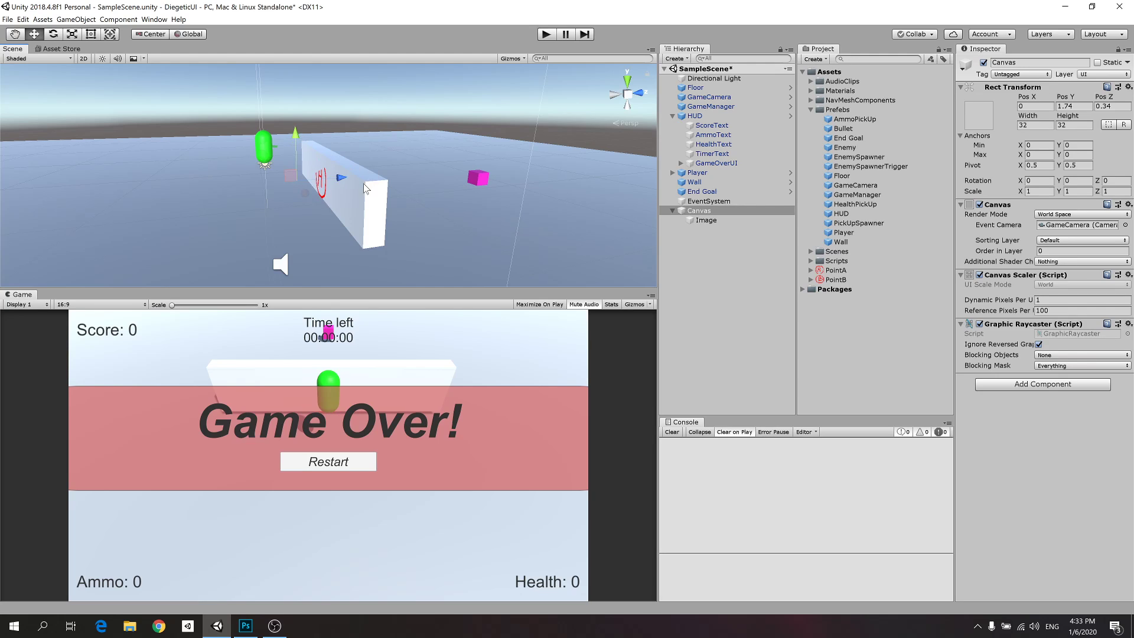
scroll(399, 186, up, 3)
alt+drag(345, 180, 226, 200)
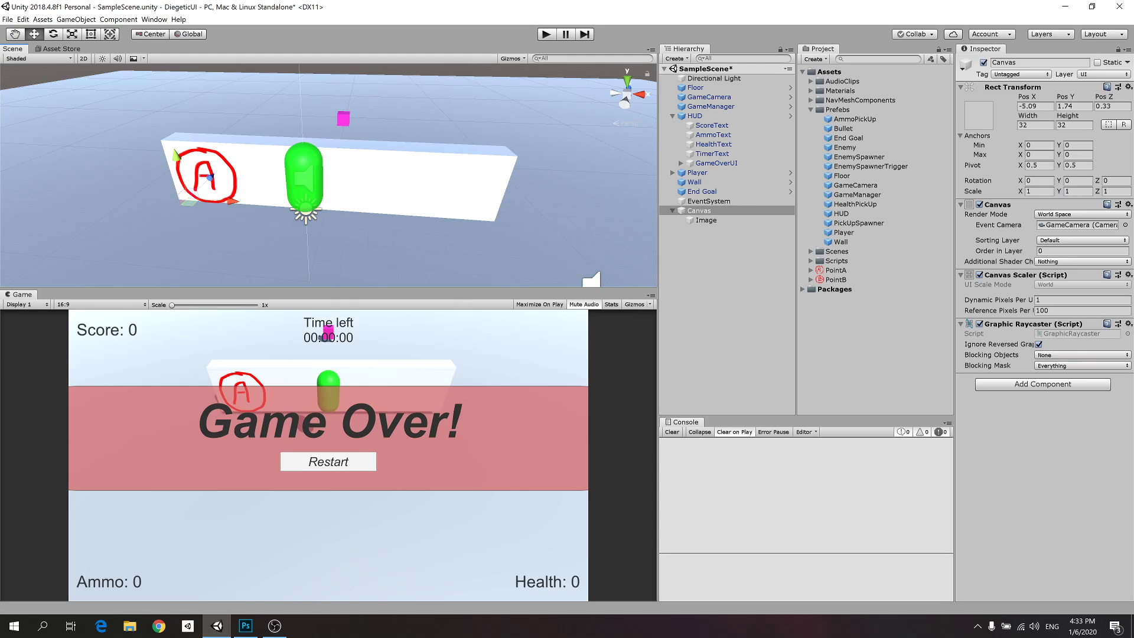
Try a scale of 0.75 on X and Y for the circled A image.
click(1039, 191)
click(704, 220)
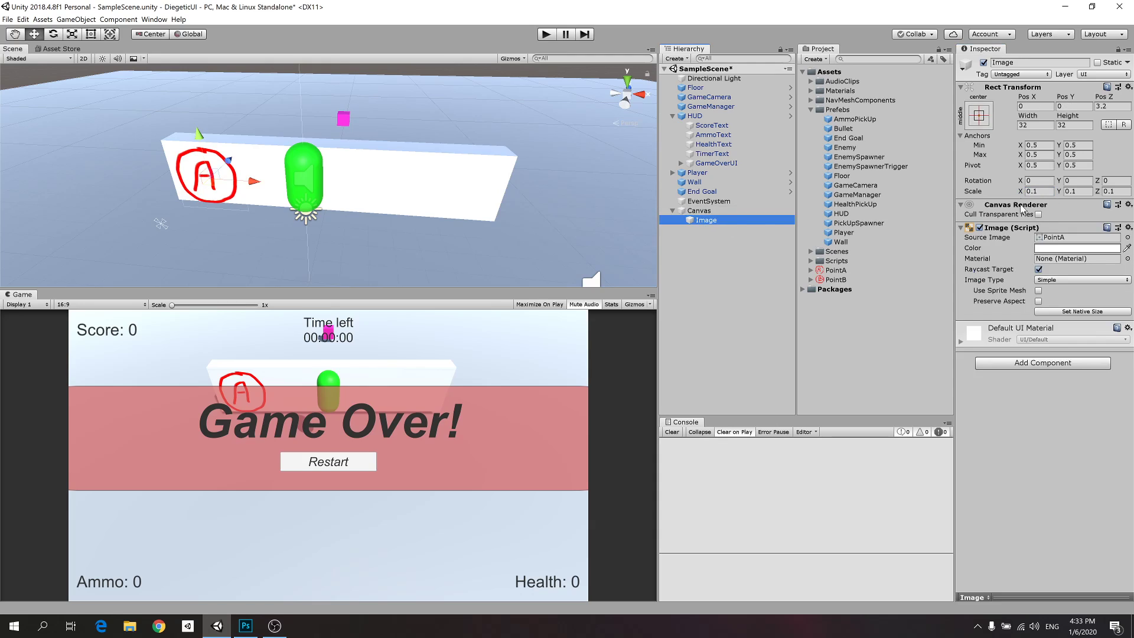
click(1038, 191)
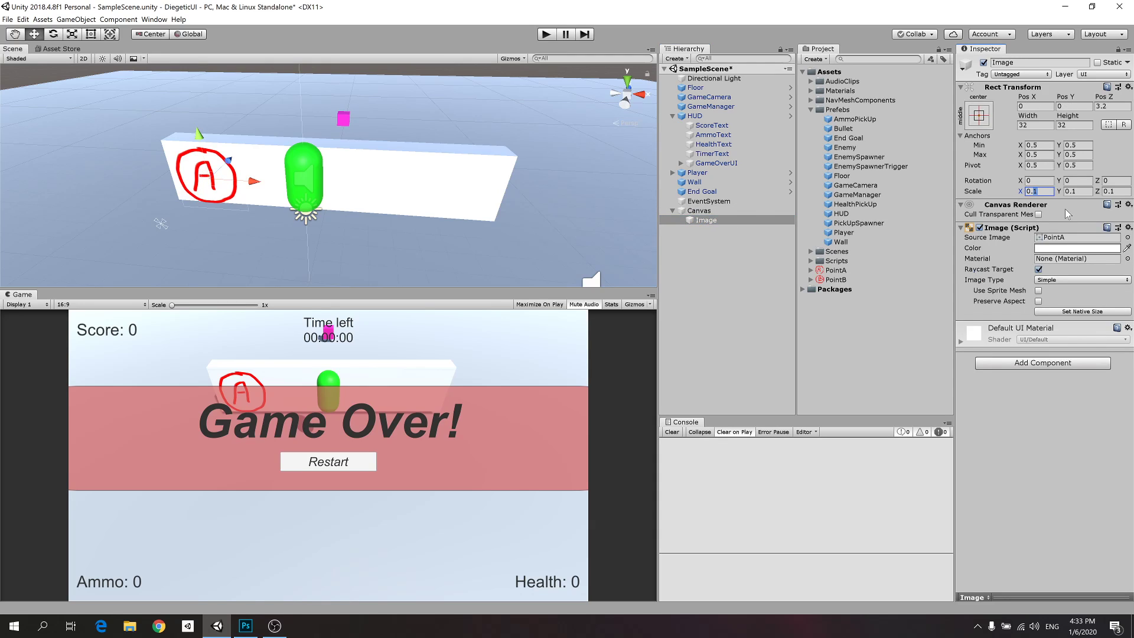
text(0.)
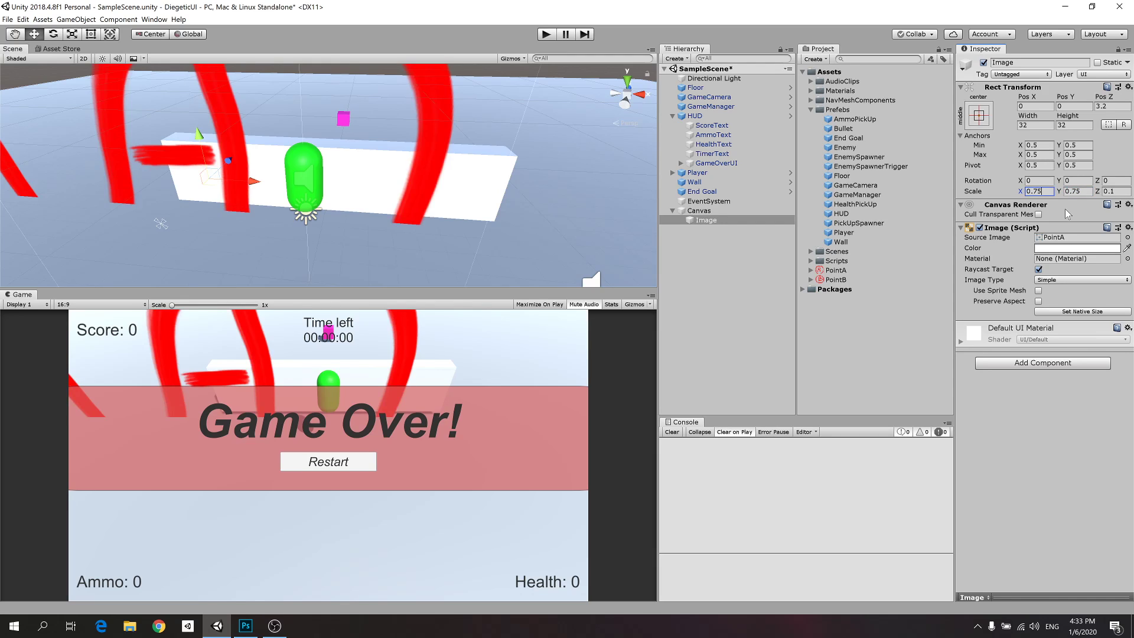
key(Tab)
Set the circled A image's scale to 0.075 on X, Y and Z and raise it slightly to about Y 0.15.
click(1037, 191)
text(0.075)
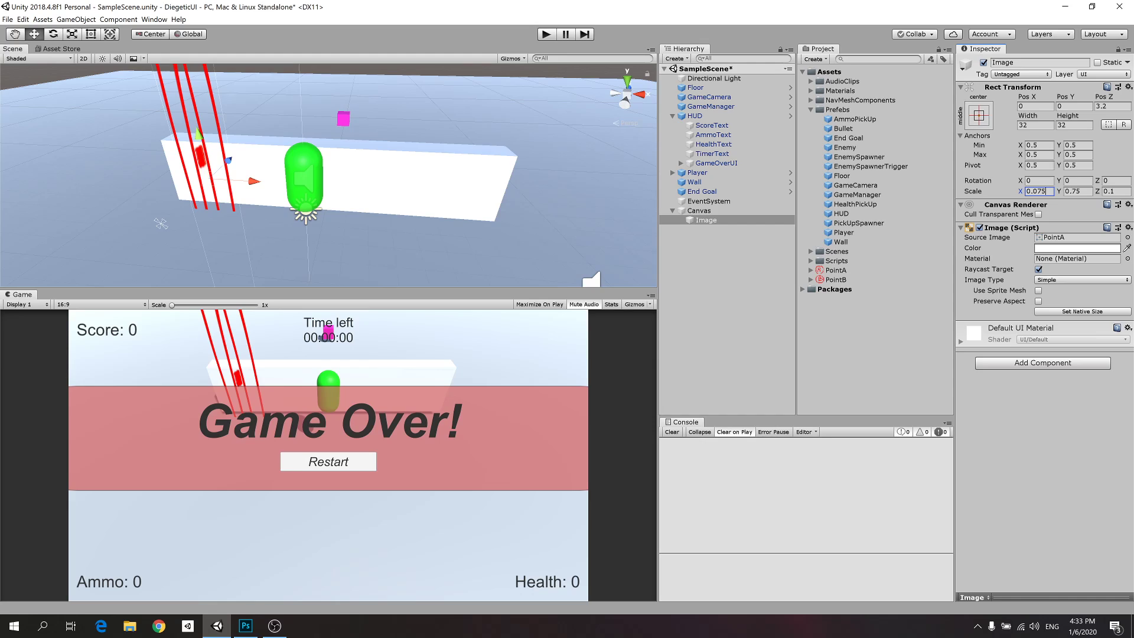
key(Return)
key(Tab)
text(0.075)
key(Tab)
text(0.075)
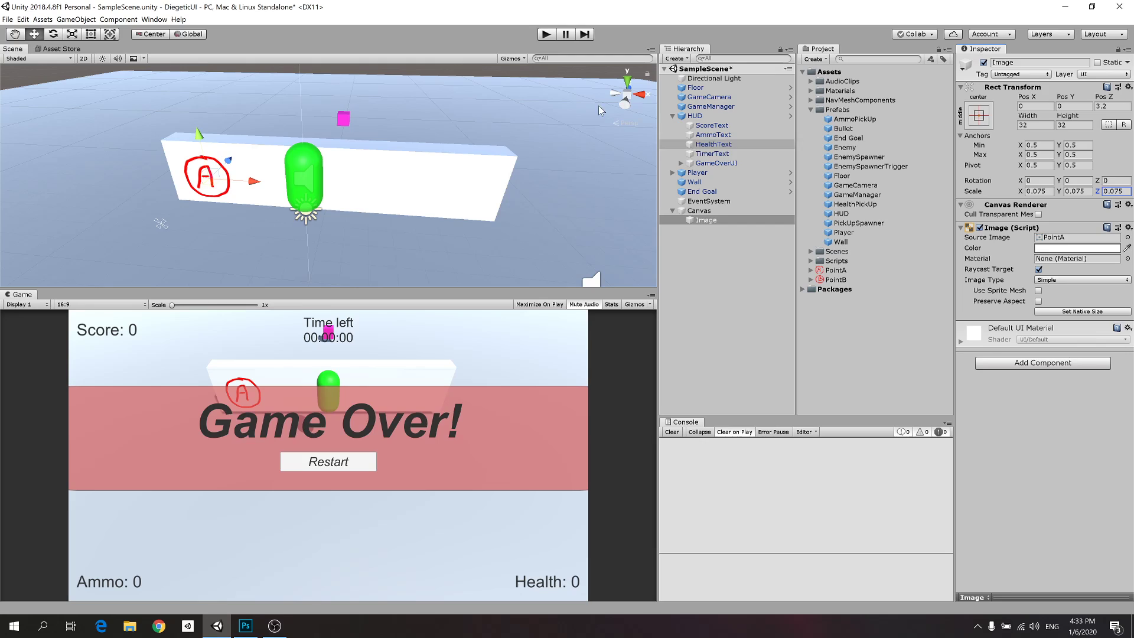
drag(197, 131, 196, 129)
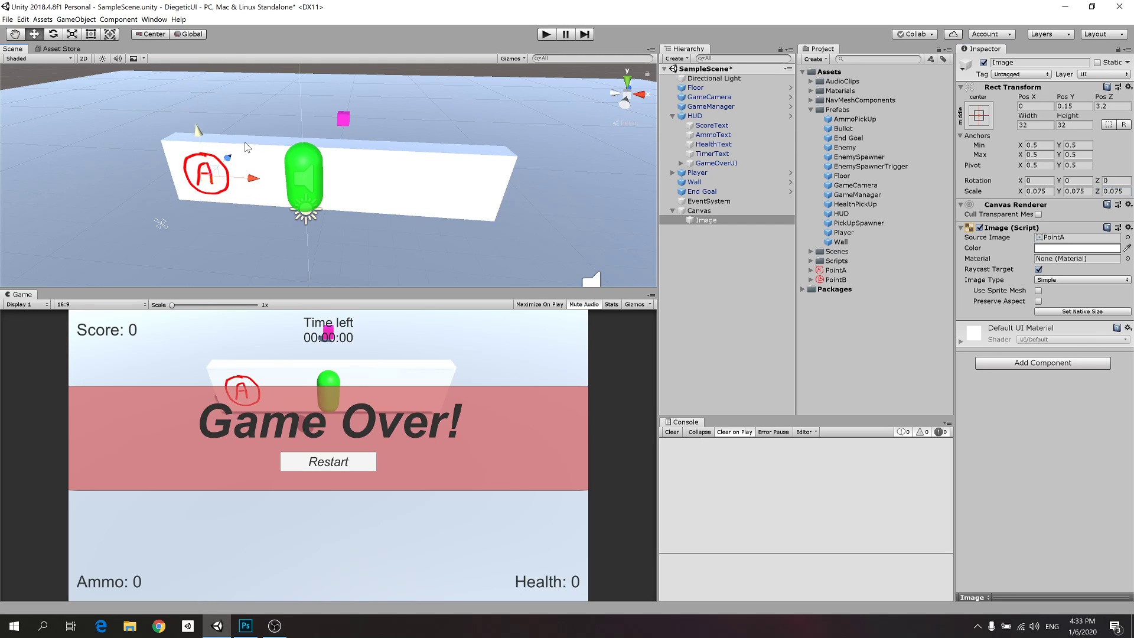
Duplicate the canvas with its image and move the copy to the wall's right end, at about X 5.83.
click(716, 211)
click(716, 222)
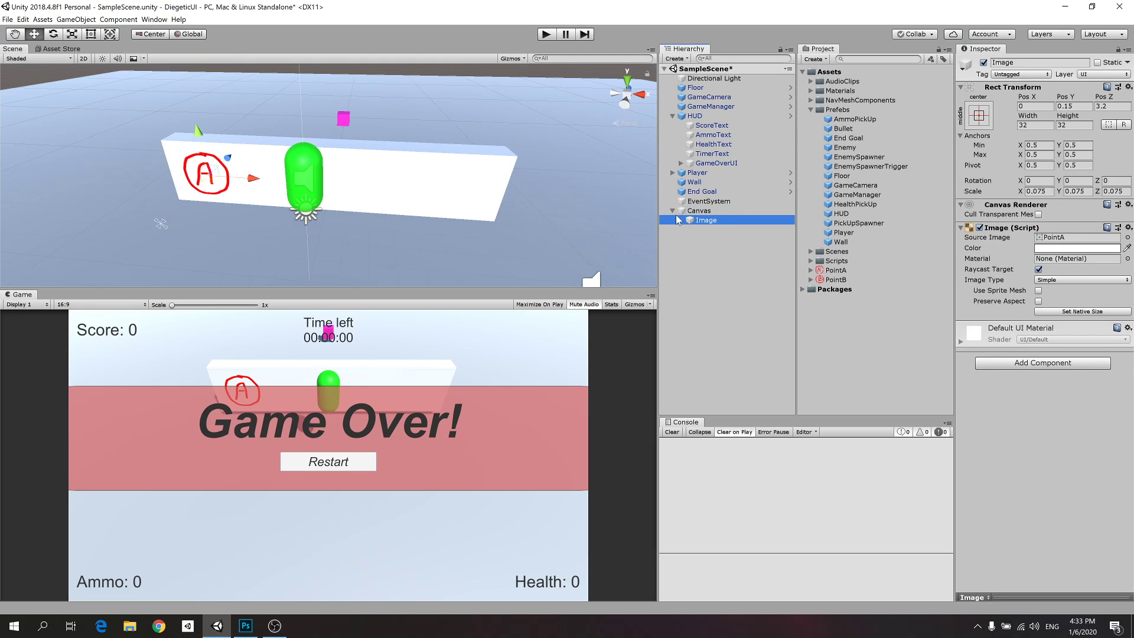
drag(678, 220, 671, 210)
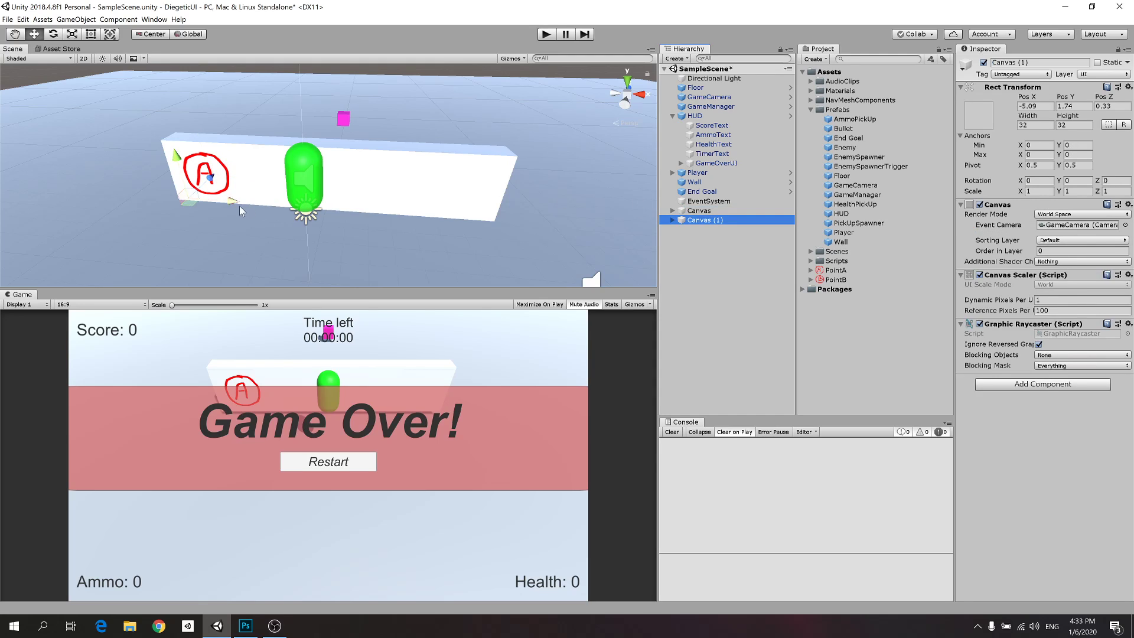
drag(239, 205, 649, 220)
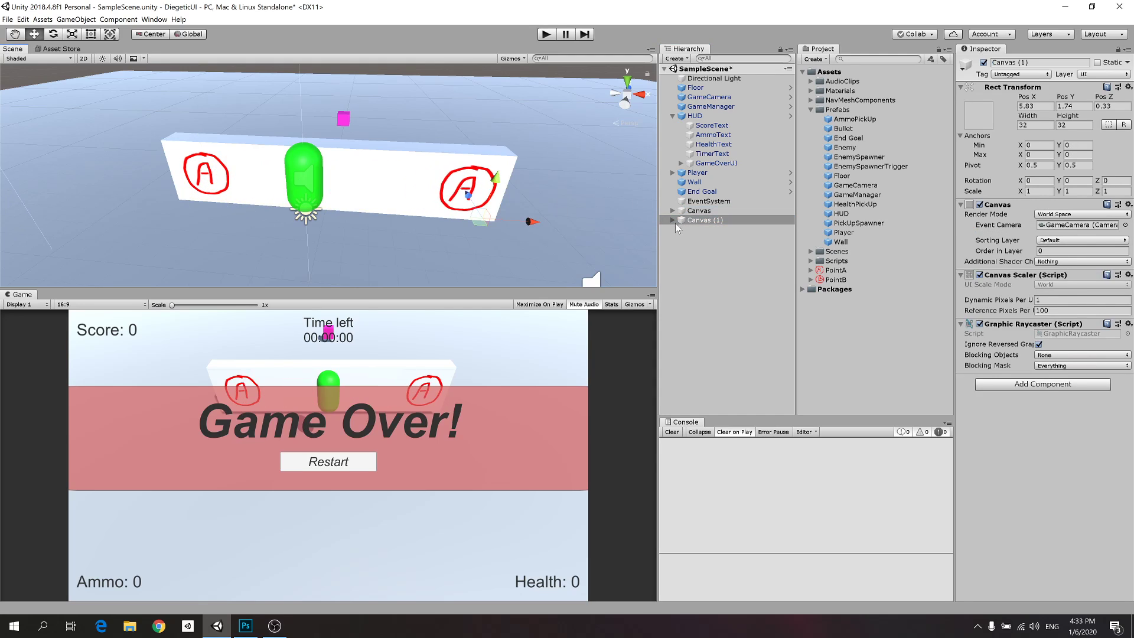
Assign the PointB sprite to the duplicated canvas's image and shift that image left to about X -0.53.
click(684, 223)
click(672, 221)
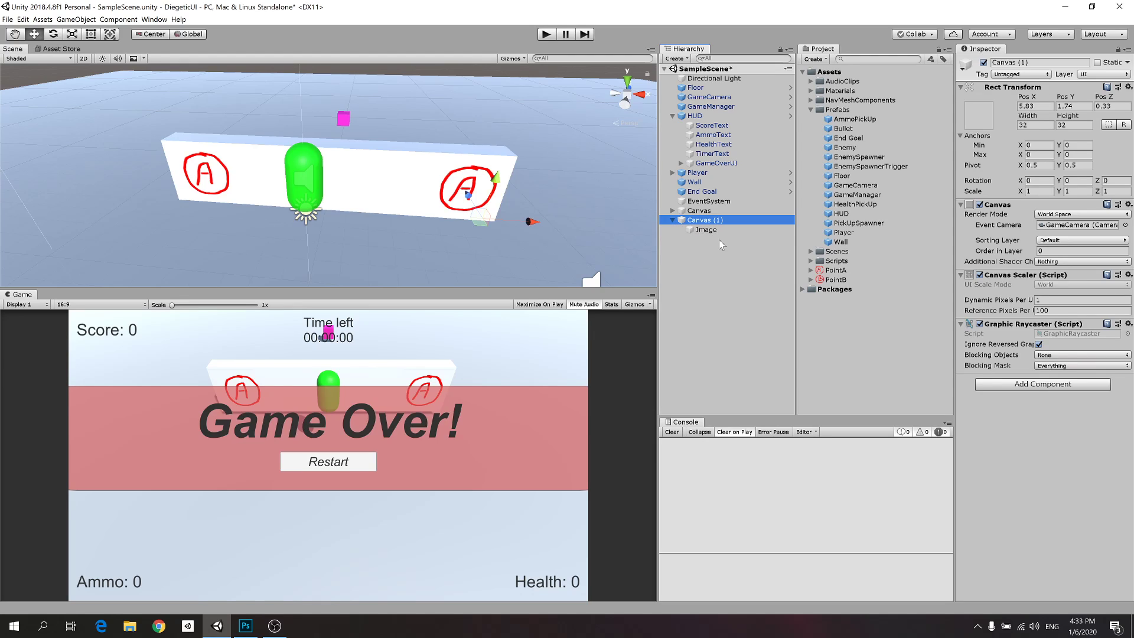
click(706, 230)
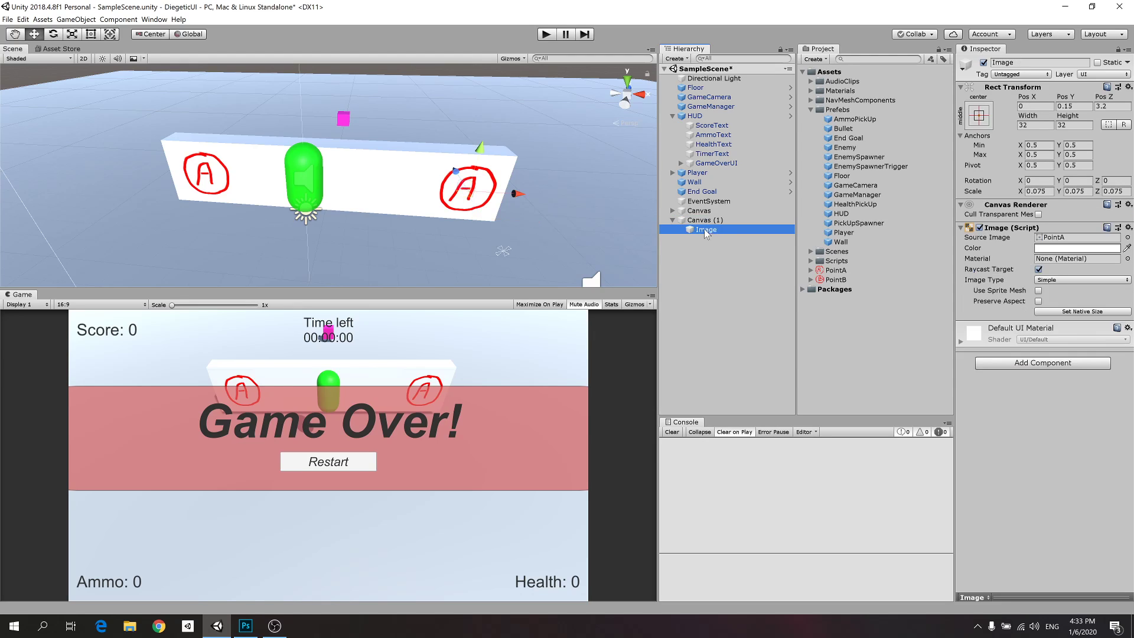
key(super+d)
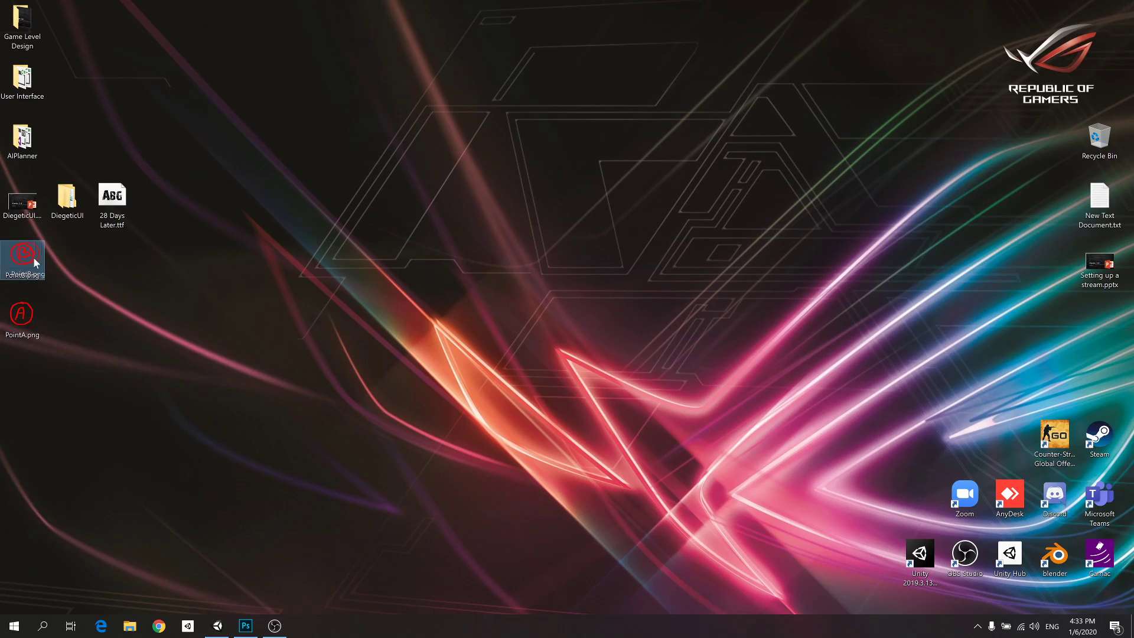
key(alt+Tab)
drag(238, 284, 1061, 239)
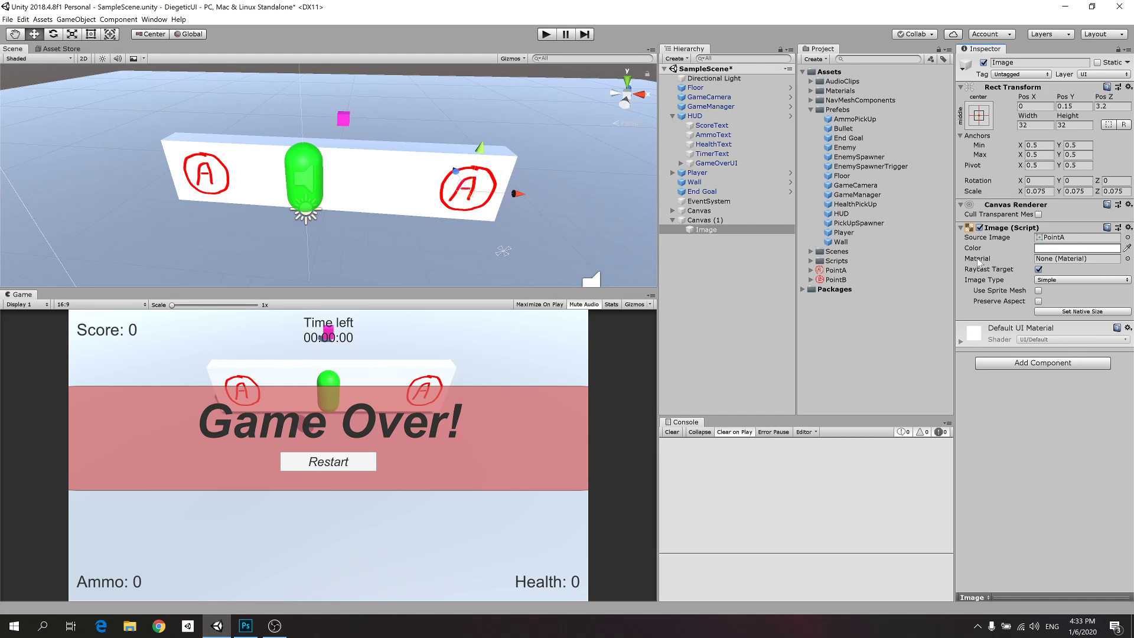
click(1061, 240)
drag(858, 290, 1062, 238)
drag(515, 196, 502, 195)
click(721, 260)
click(672, 218)
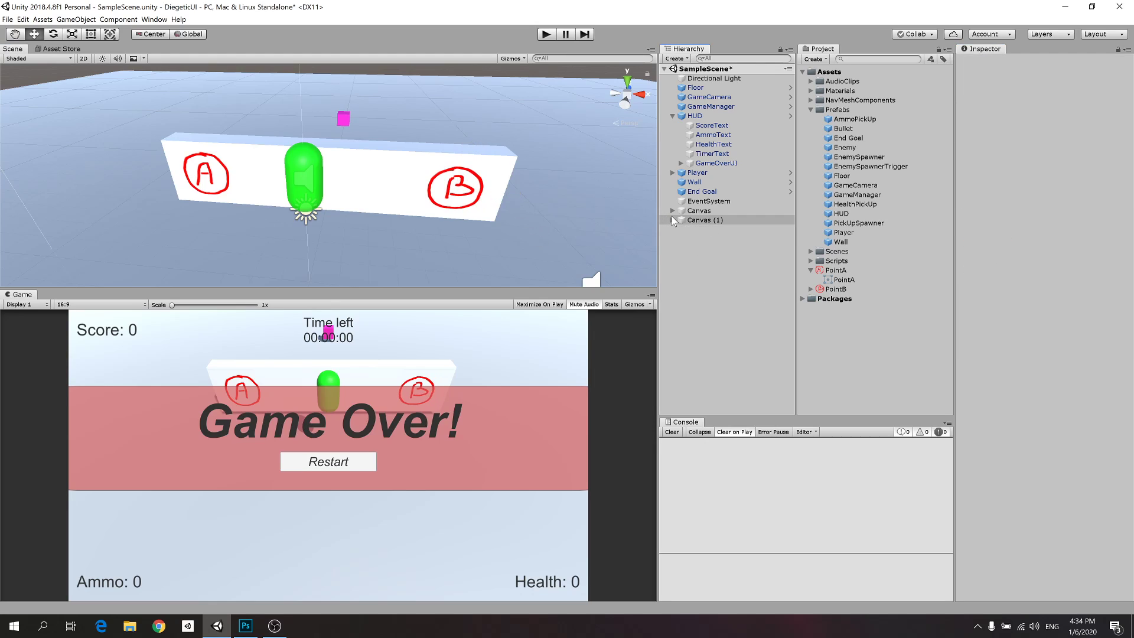
Duplicate the circled B canvas and move the copy to the middle of the wall, at about X 0.9.
click(672, 220)
click(672, 220)
right_click(698, 252)
click(706, 213)
click(705, 220)
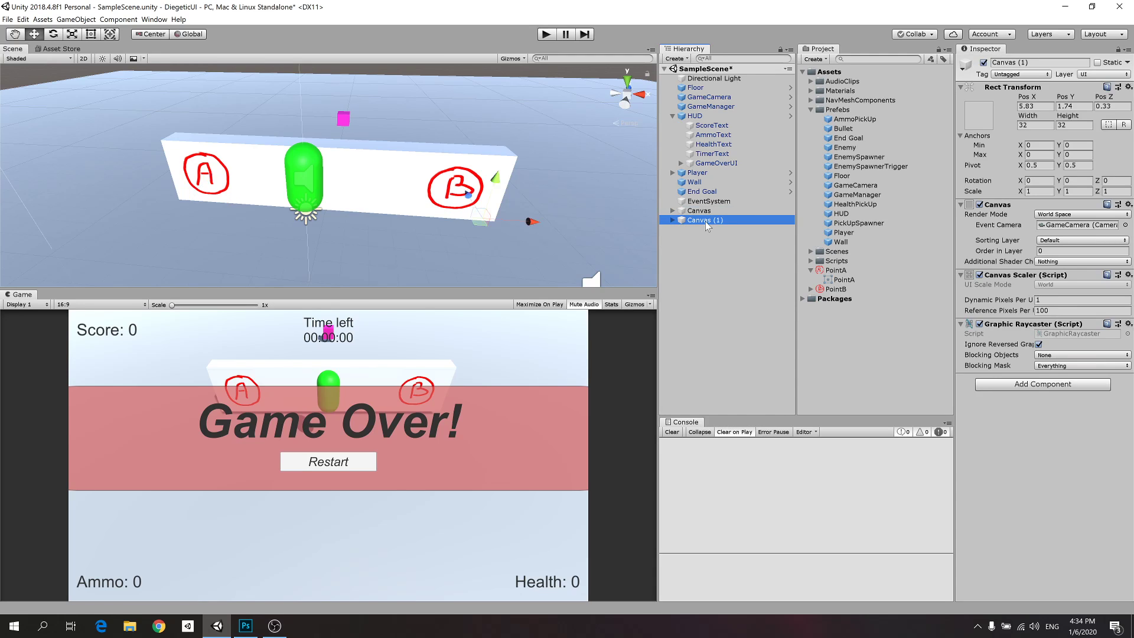
key(ctrl+d)
drag(516, 217, 370, 218)
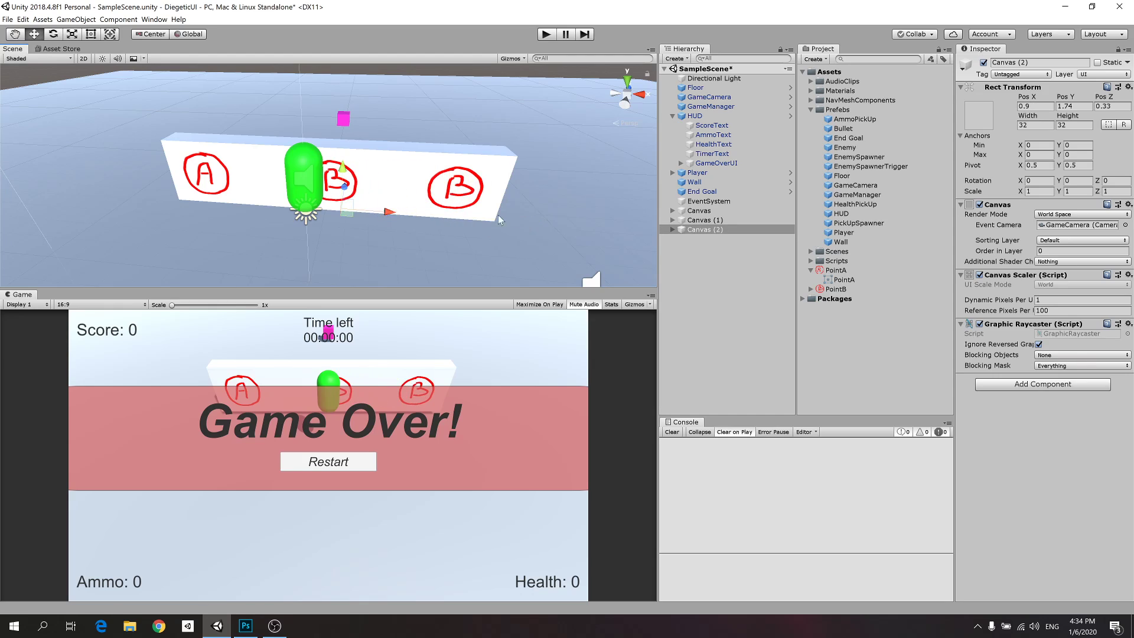
Delete the image from the middle canvas, Canvas (2), and add a UI Text as its child instead.
drag(835, 289, 703, 230)
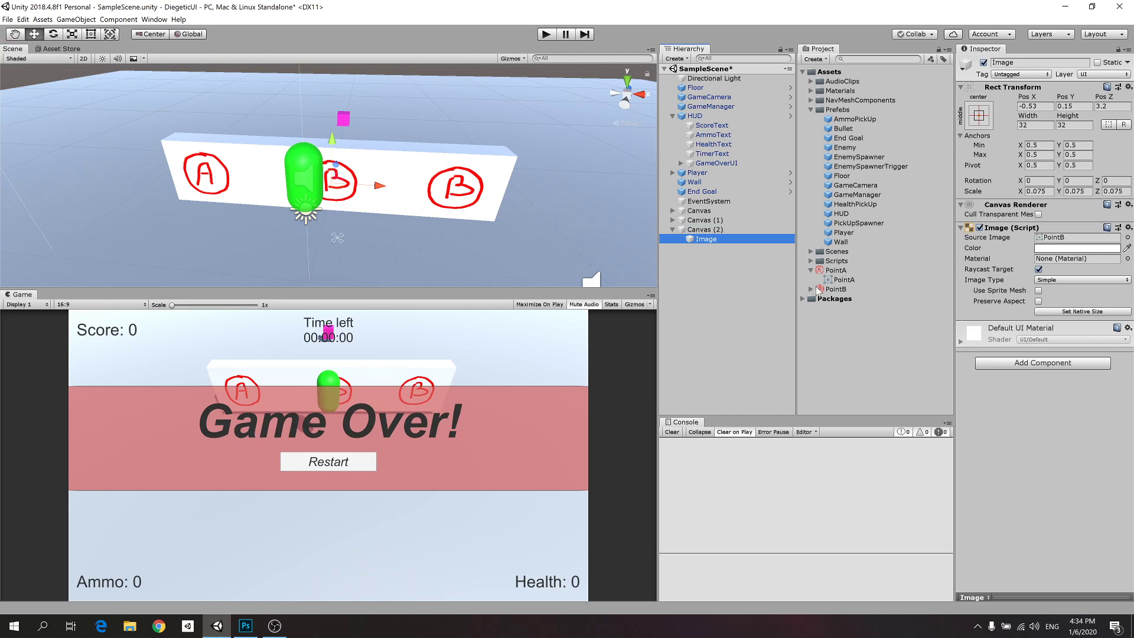
key(Delete)
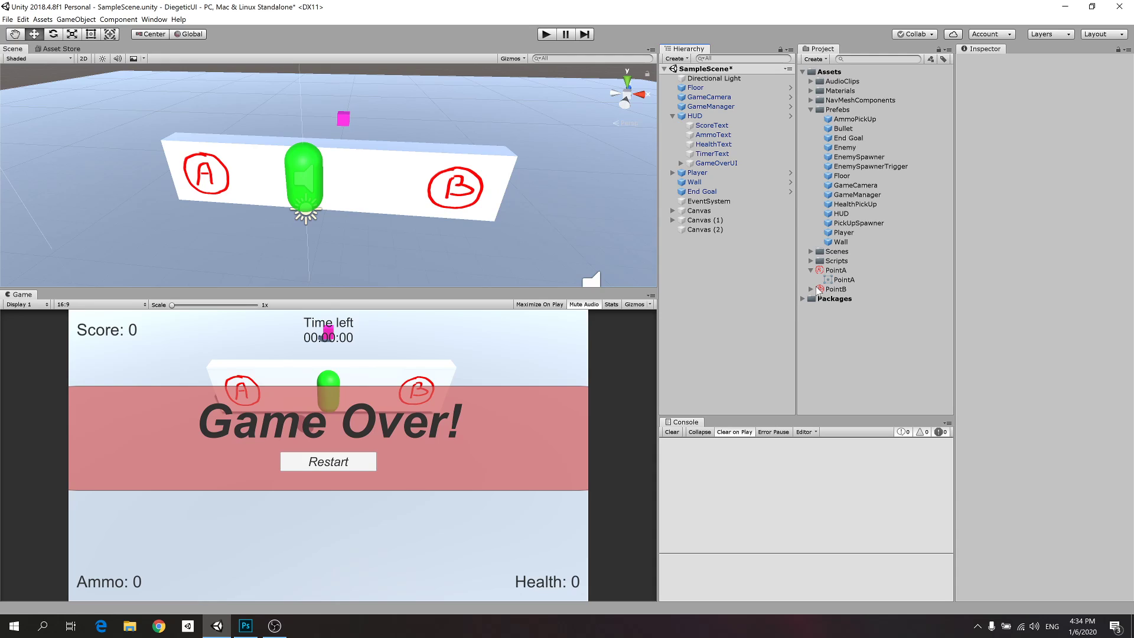
right_click(710, 229)
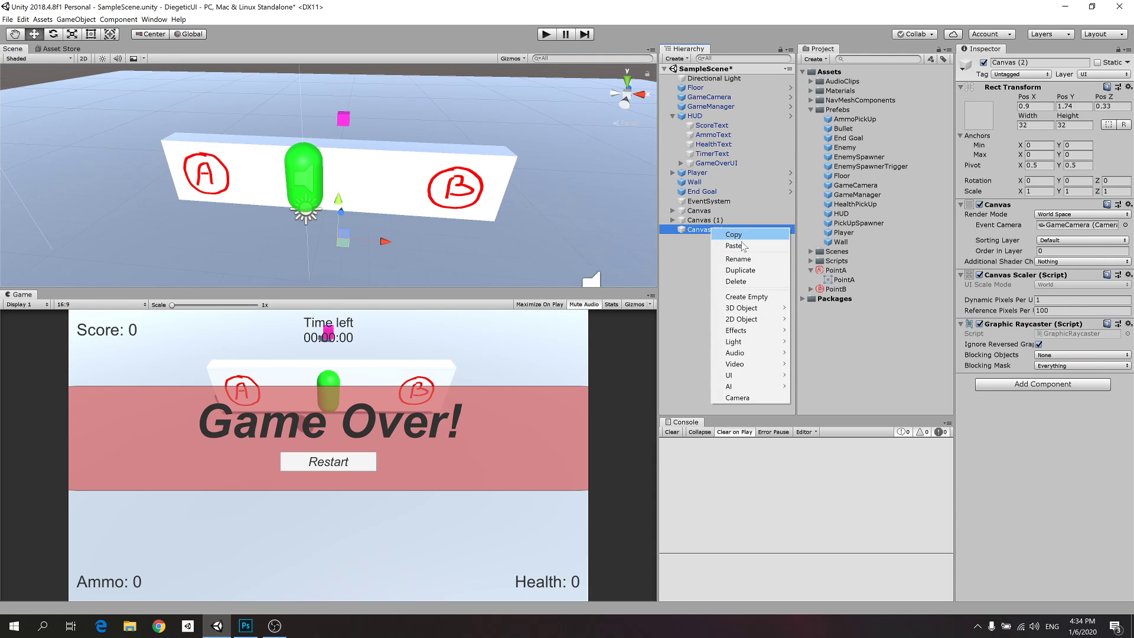
mouse_move(776, 380)
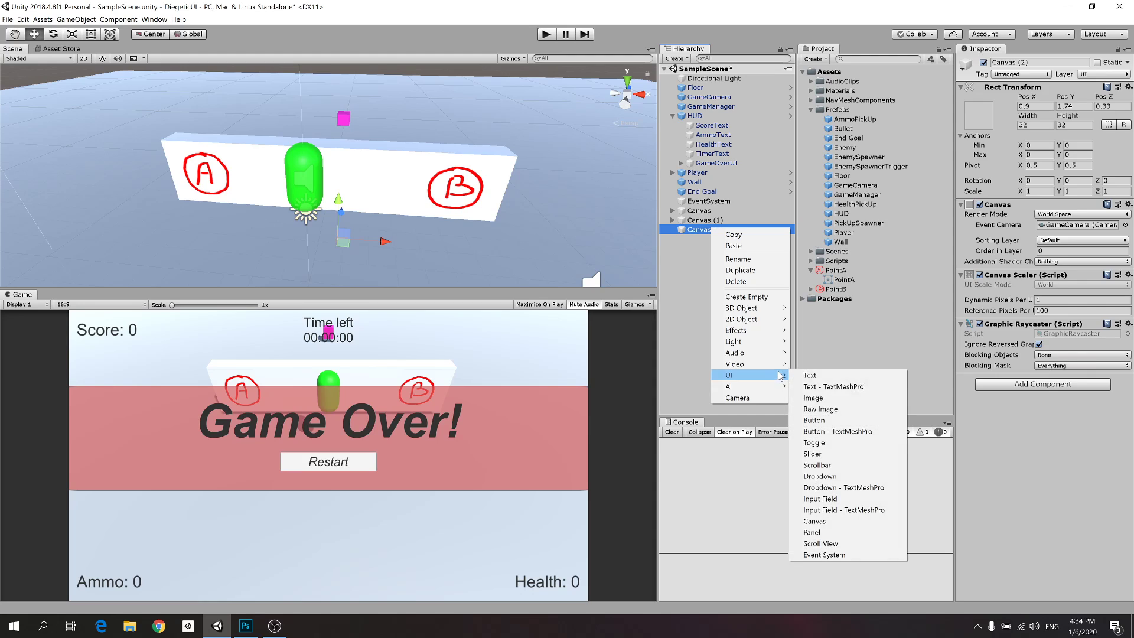
click(859, 374)
alt+drag(534, 203, 439, 212)
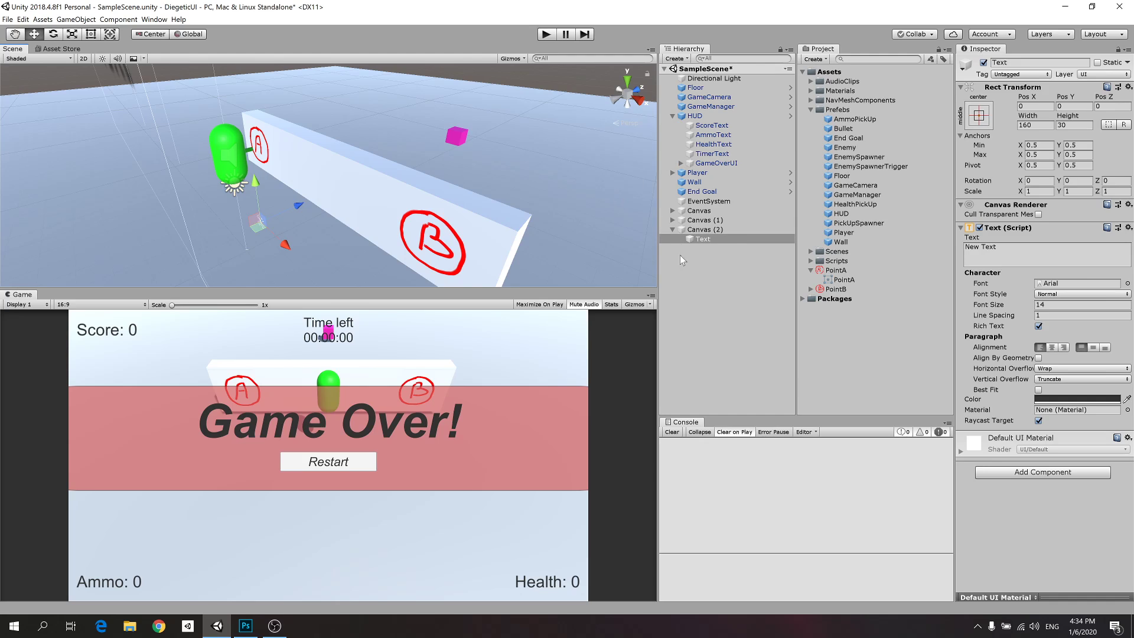
Set the new UI Text's scale to 0.075 on X, Y and Z.
double_click(721, 241)
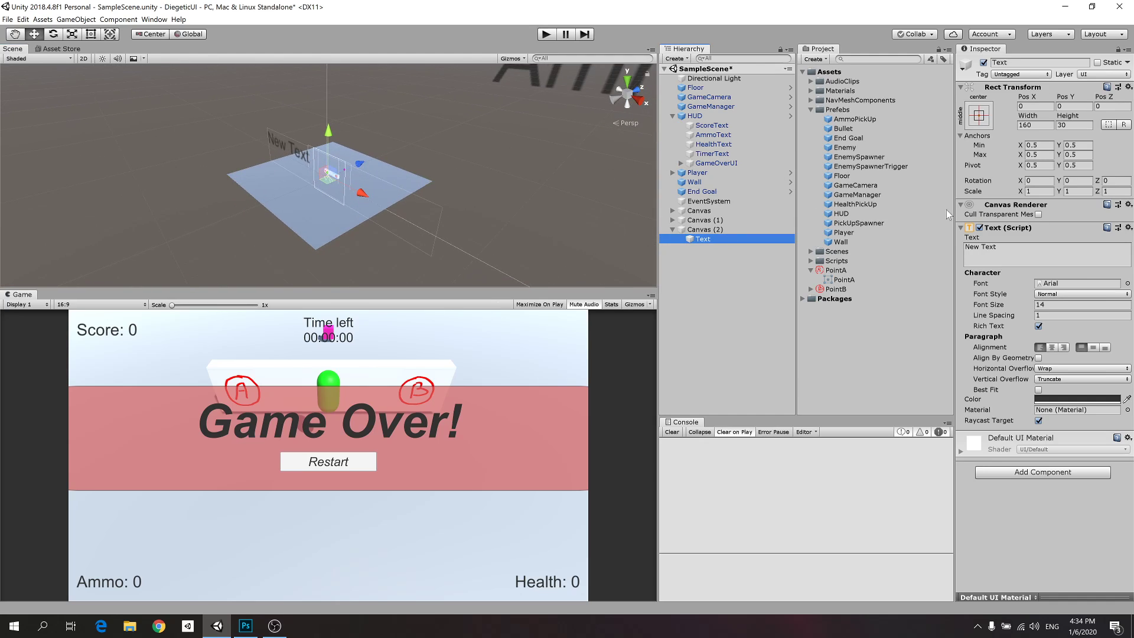
click(1038, 191)
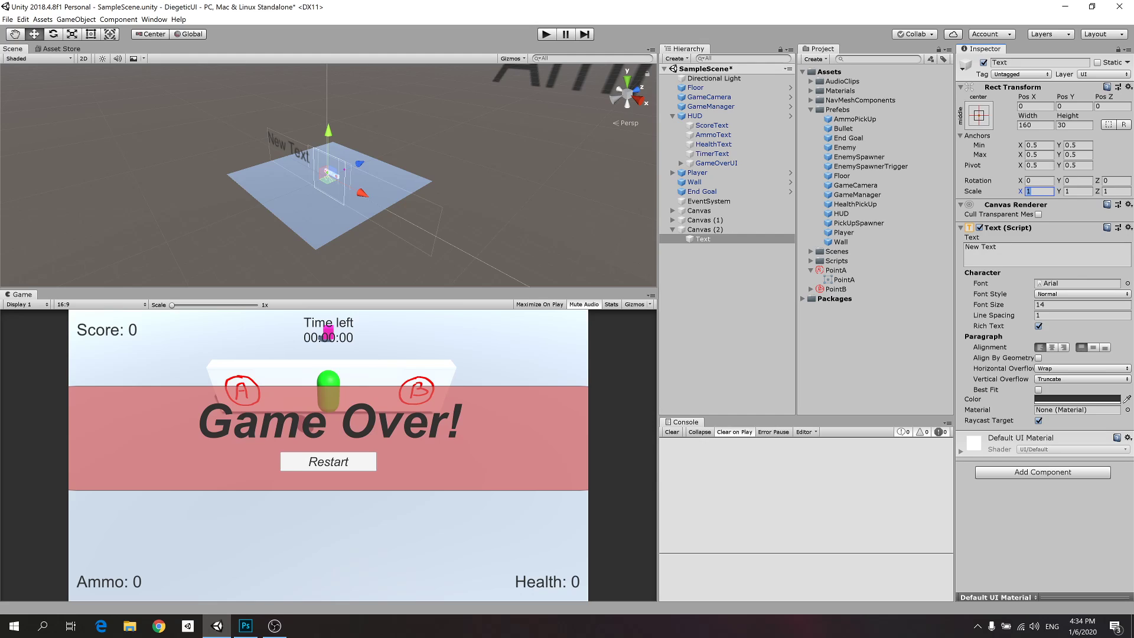
text(0.075)
key(Tab)
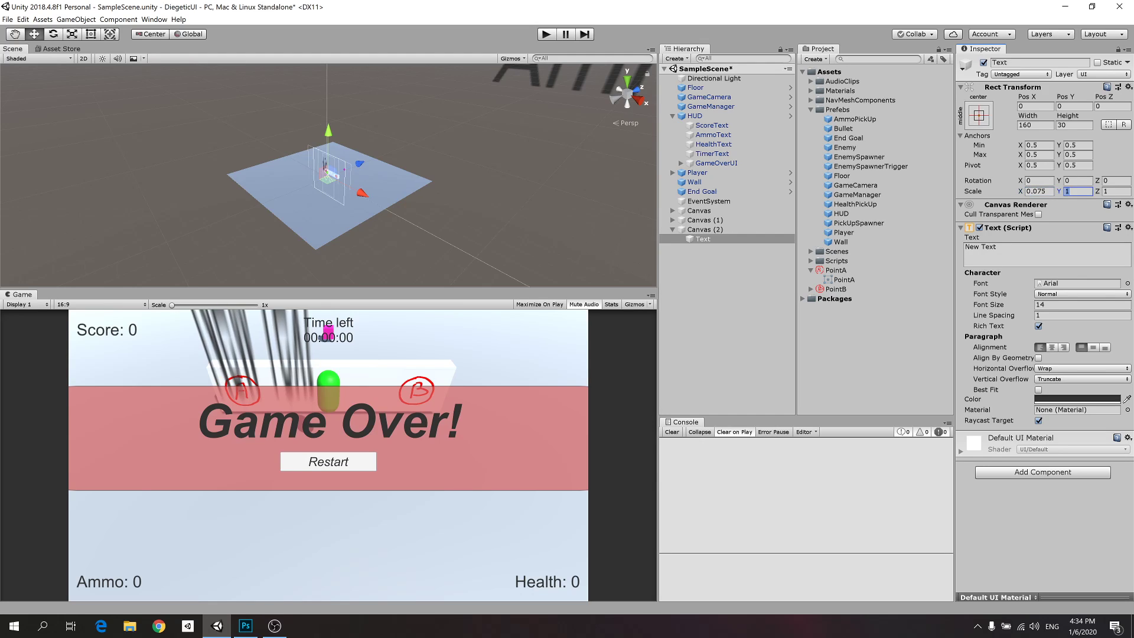
text(0.0)
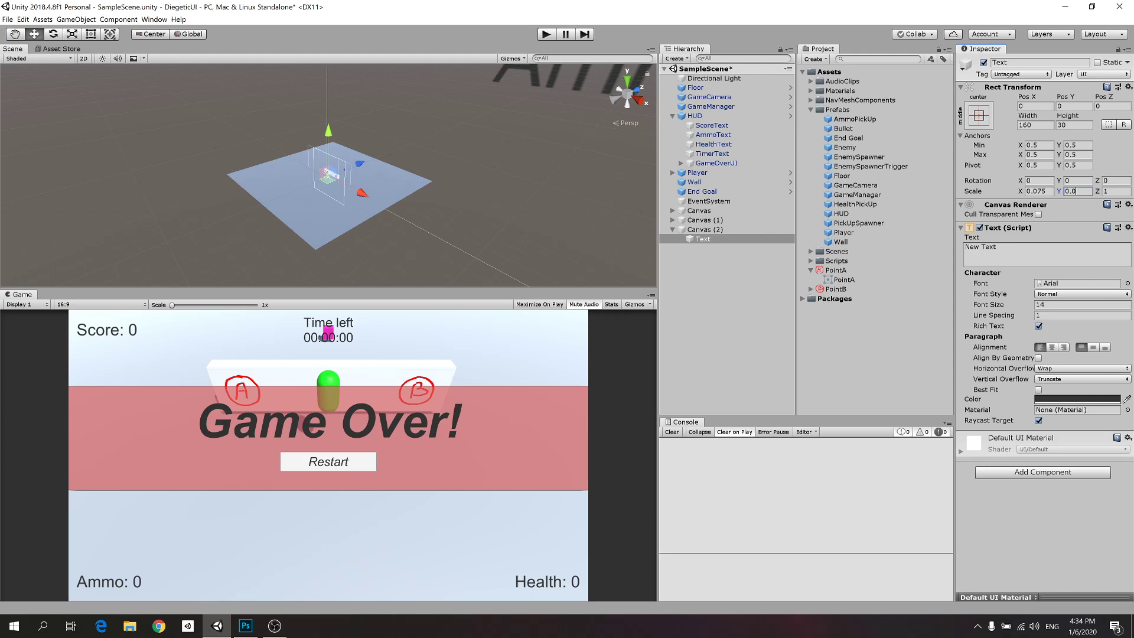
text(75)
key(Tab)
Move the text onto the wall's front face between the two circled letters, at about X 0.93, Z 3.1.
key(f)
alt+drag(436, 191, 411, 206)
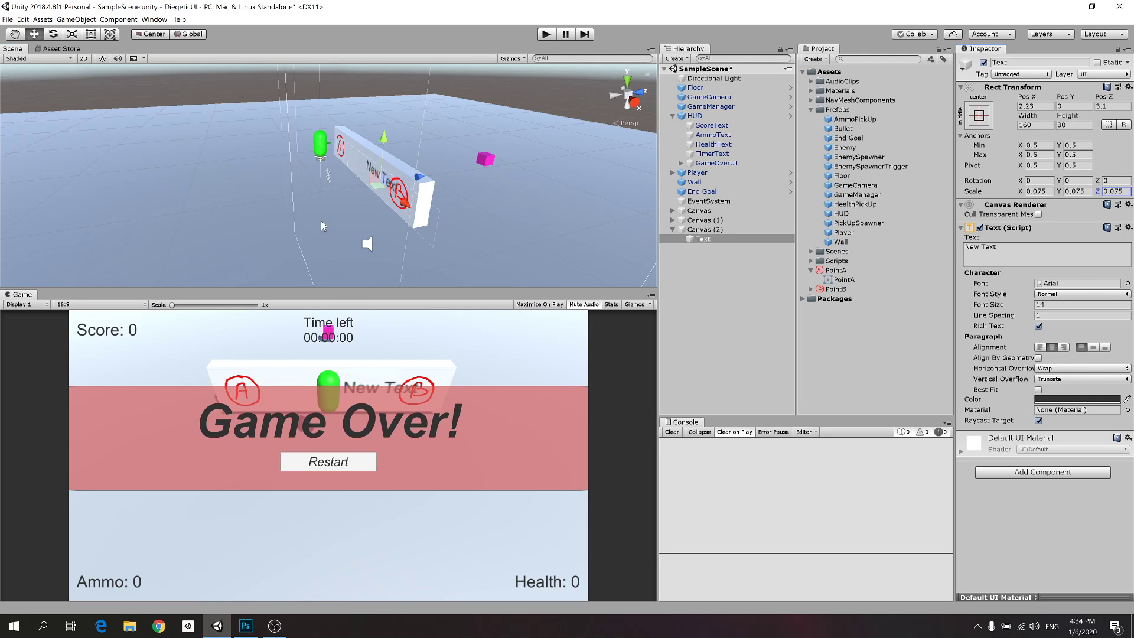
alt+drag(321, 221, 407, 177)
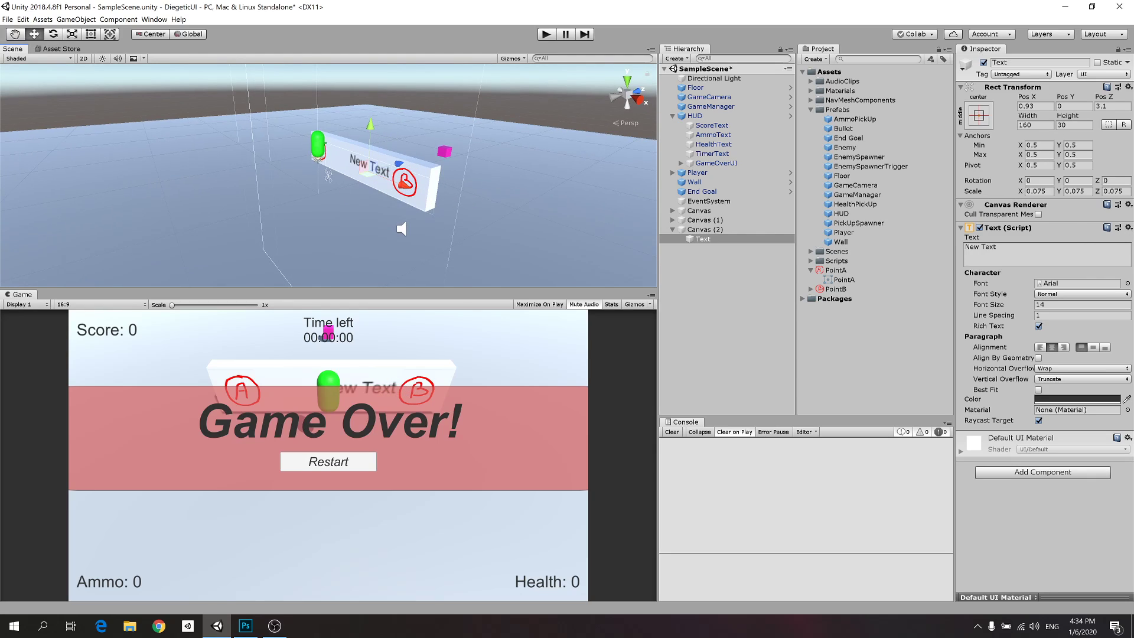
Set the text's width to 100 and change its content to "Welcome".
click(1034, 125)
text(100)
click(844, 147)
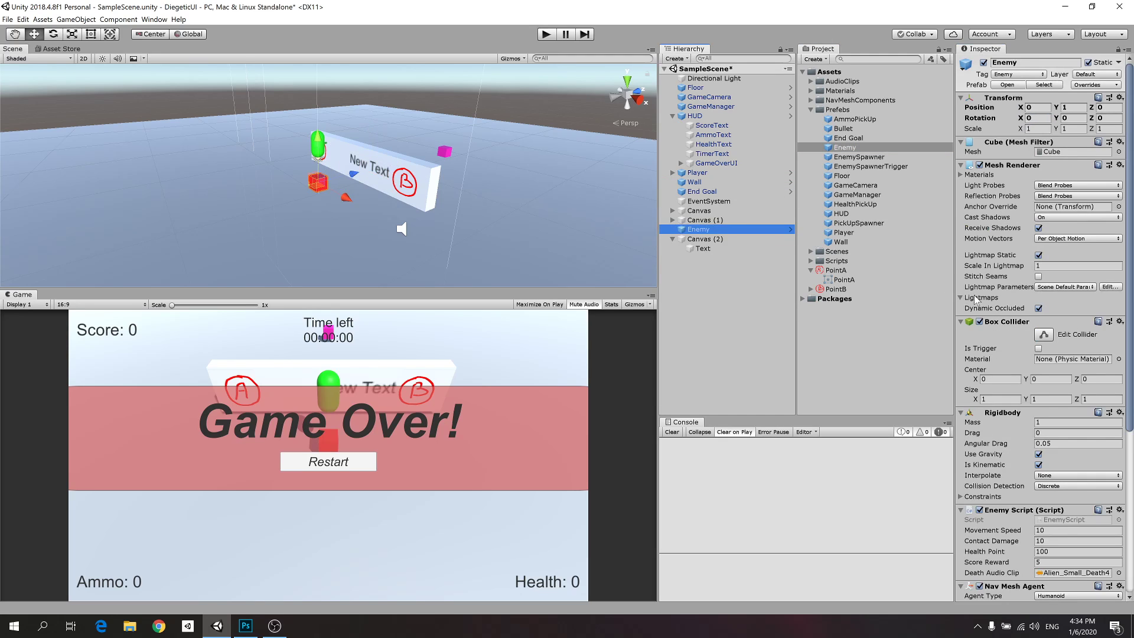
click(703, 239)
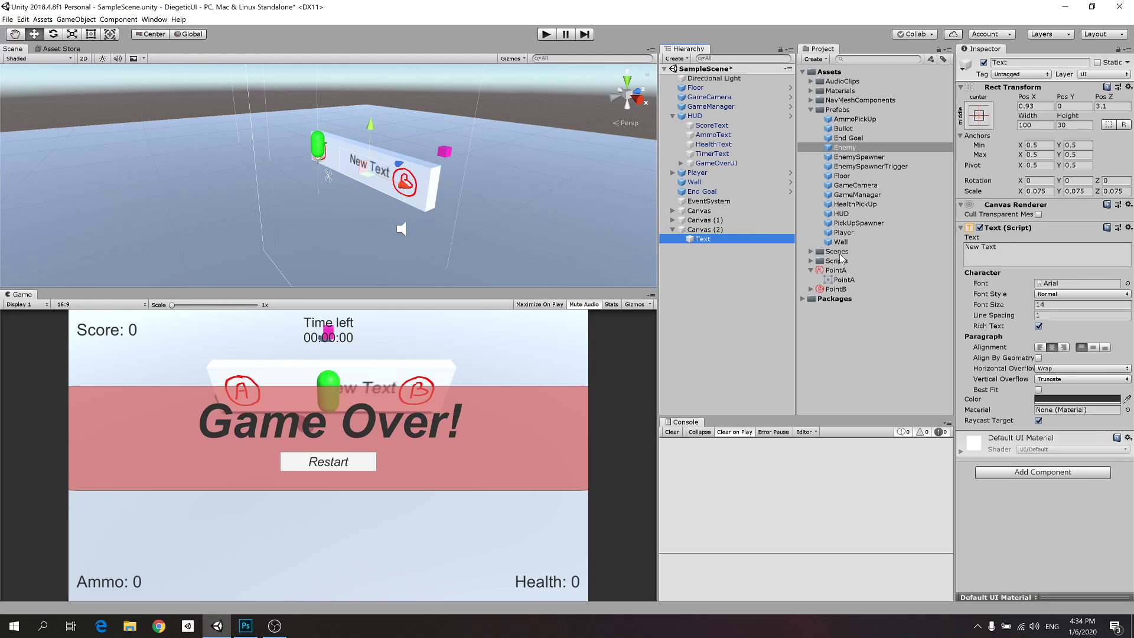
click(1004, 248)
text(Welcome)
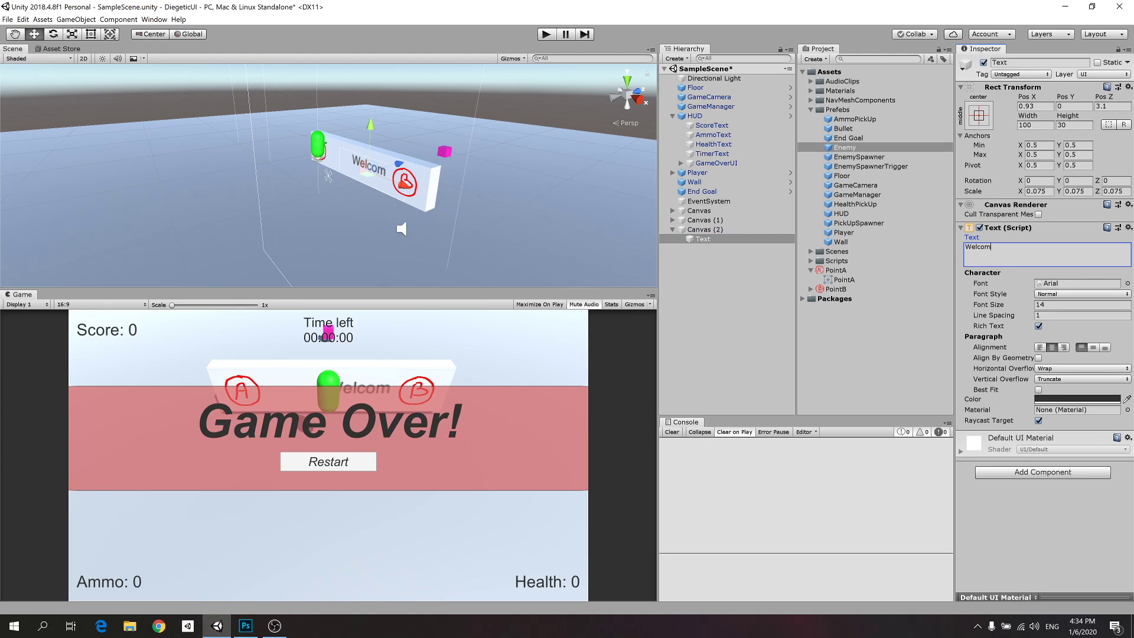
Color the Welcome text red and shift it toward the wall's middle, to about X -0.21.
click(1061, 400)
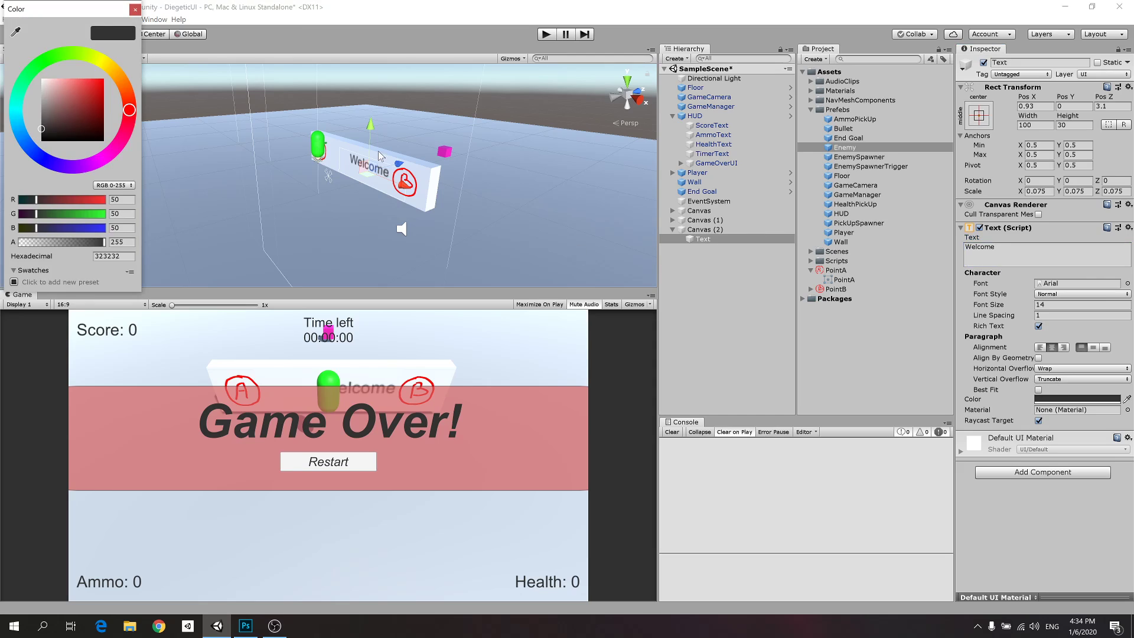
drag(83, 104, 195, 14)
click(135, 9)
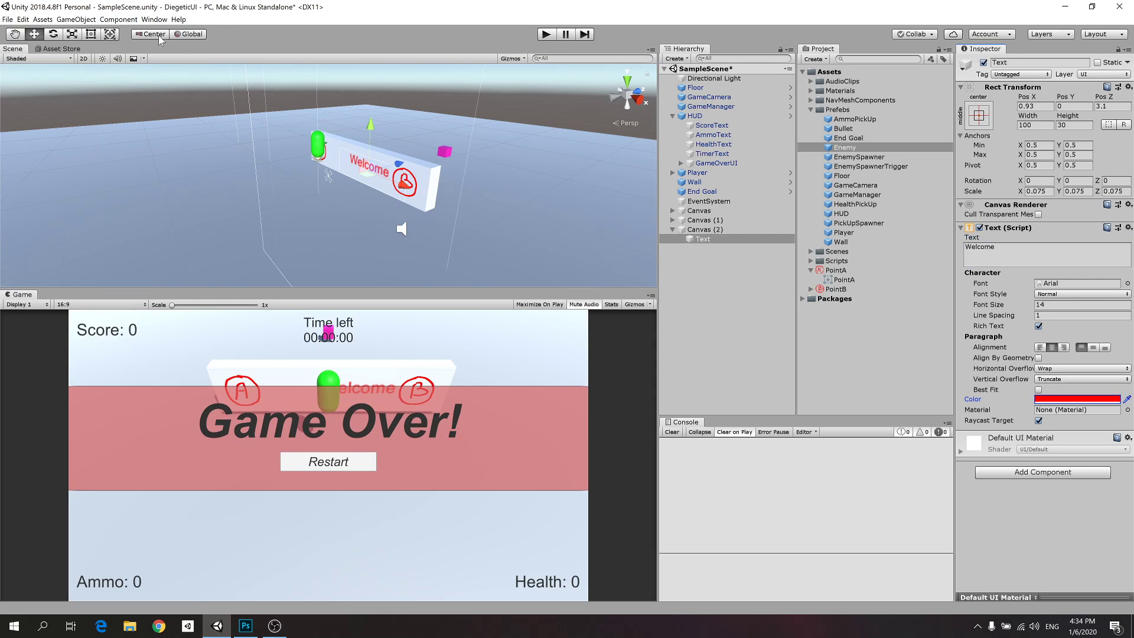
drag(404, 184, 391, 181)
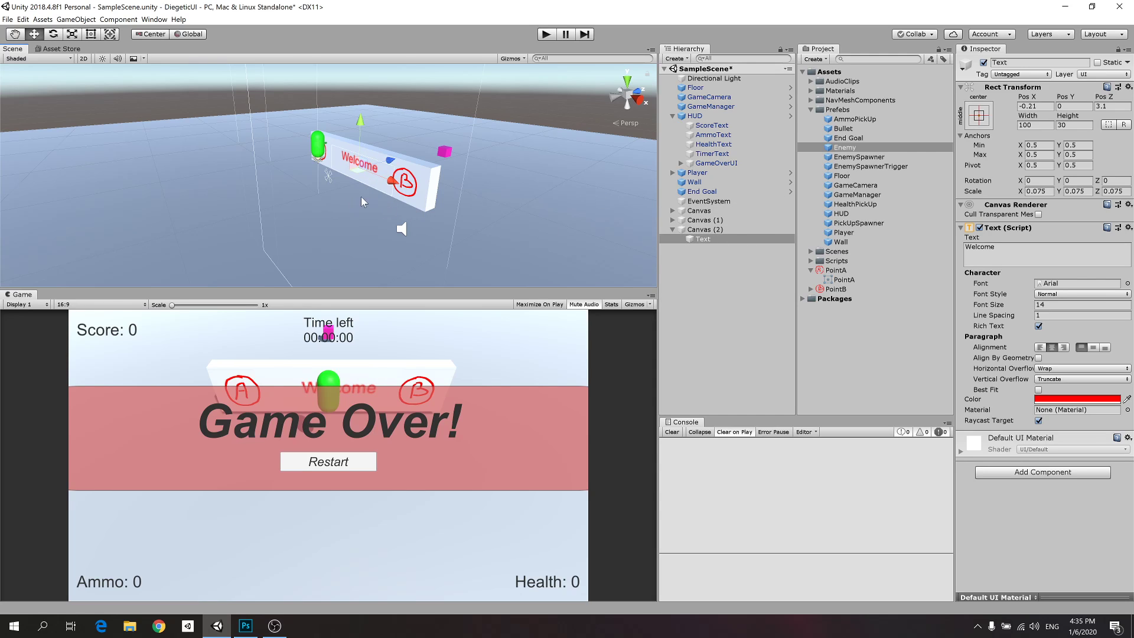
Set the scale of the middle canvas, Canvas (2), to 0.1 on X, Y and Z.
scroll(413, 190, up, 6)
alt+drag(385, 190, 451, 185)
click(727, 233)
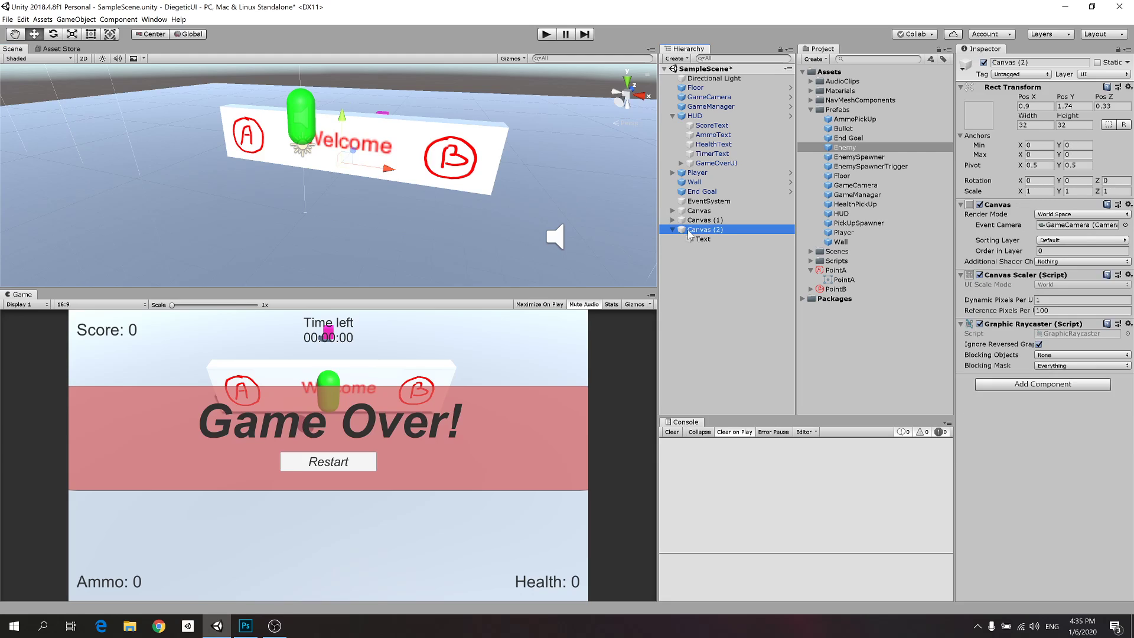
click(1040, 191)
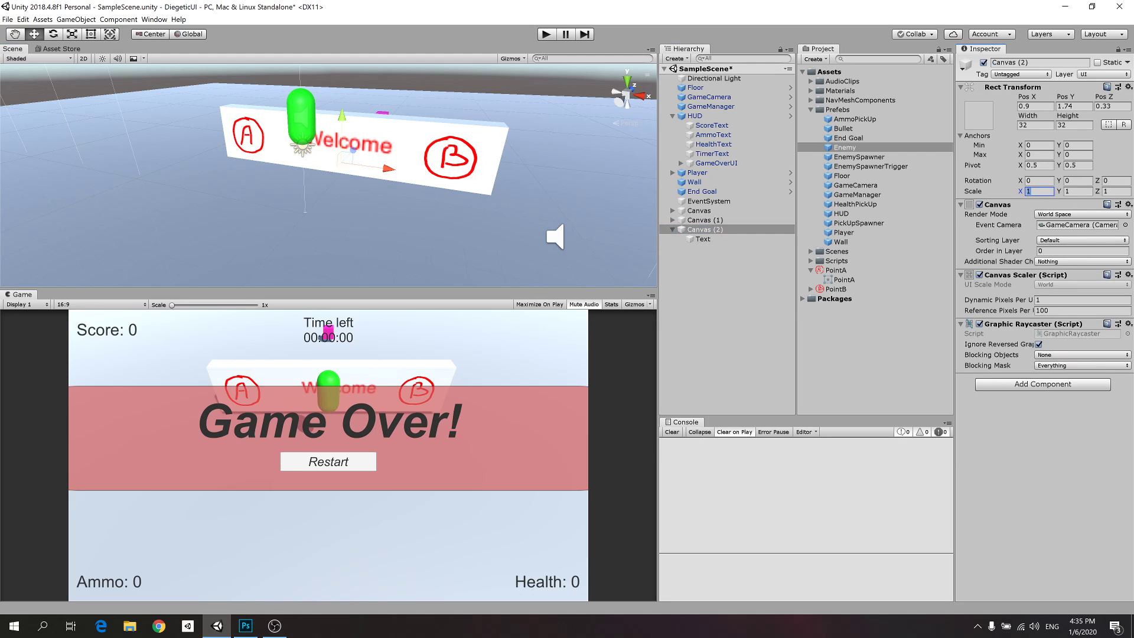
text(.1)
key(Tab)
text(.1)
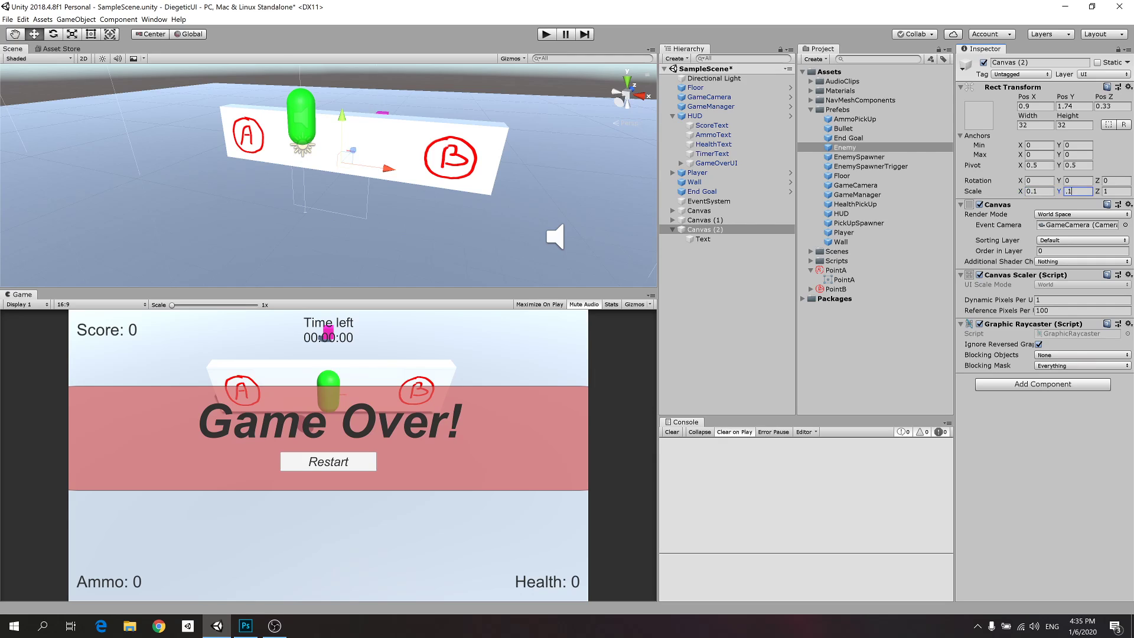
key(Tab)
text(.1)
Set the Welcome text's scale to 1 on X, Y and Z.
click(701, 239)
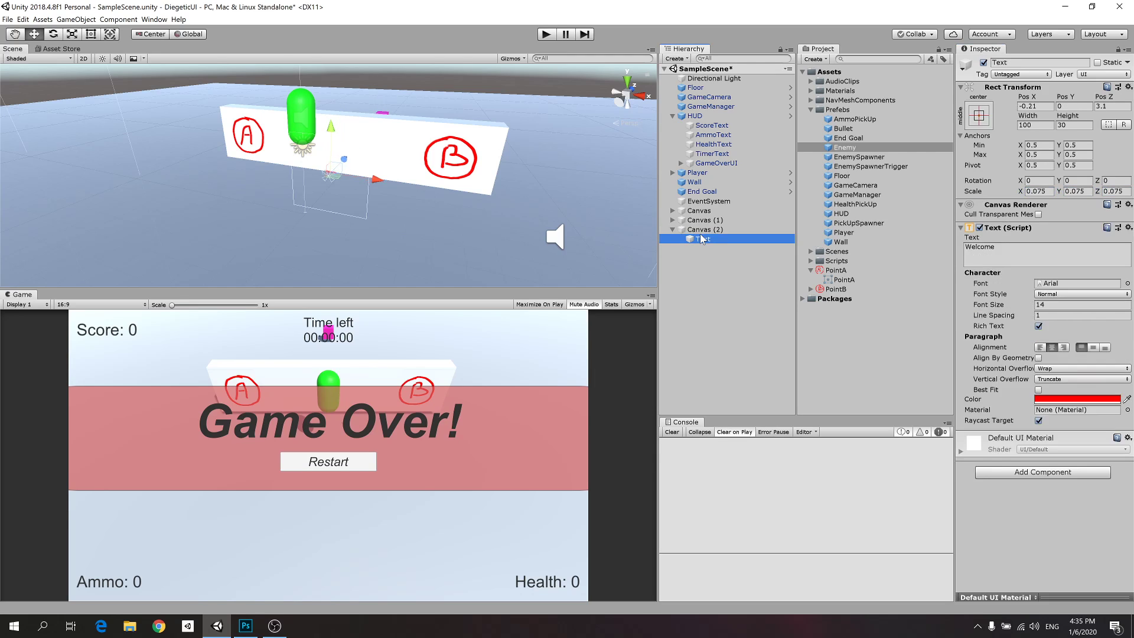
click(1034, 191)
text(1)
key(Tab)
text(1)
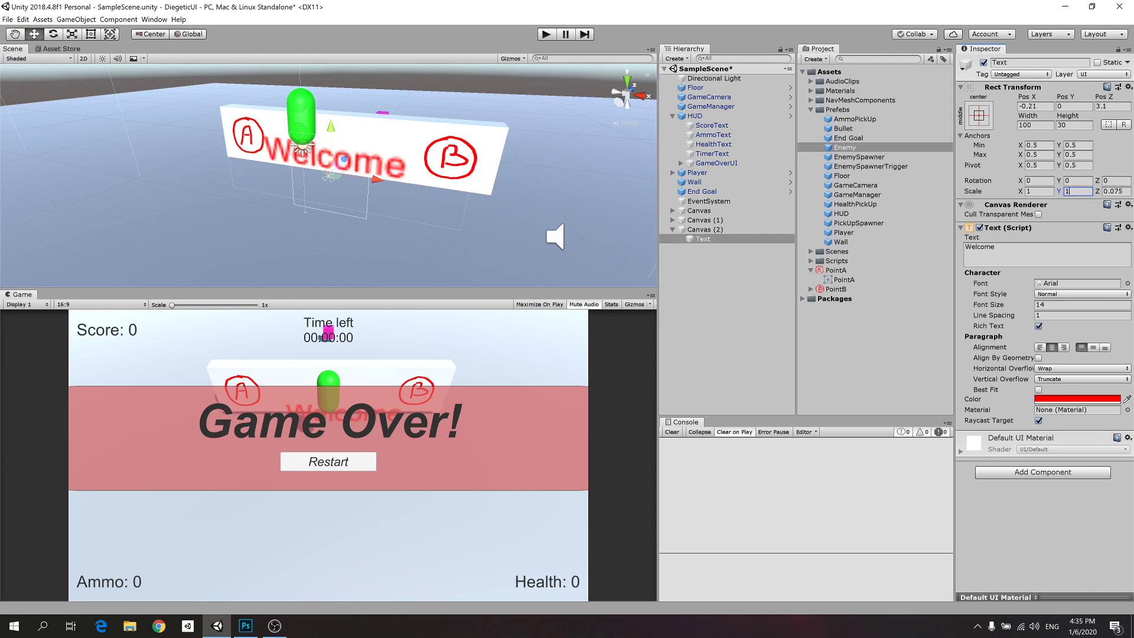
key(Tab)
text(1)
Set the Welcome text's scale to 0.5 on all axes and move it onto the wall face, at about X -1.8, Z 31.3.
alt+drag(449, 127, 390, 168)
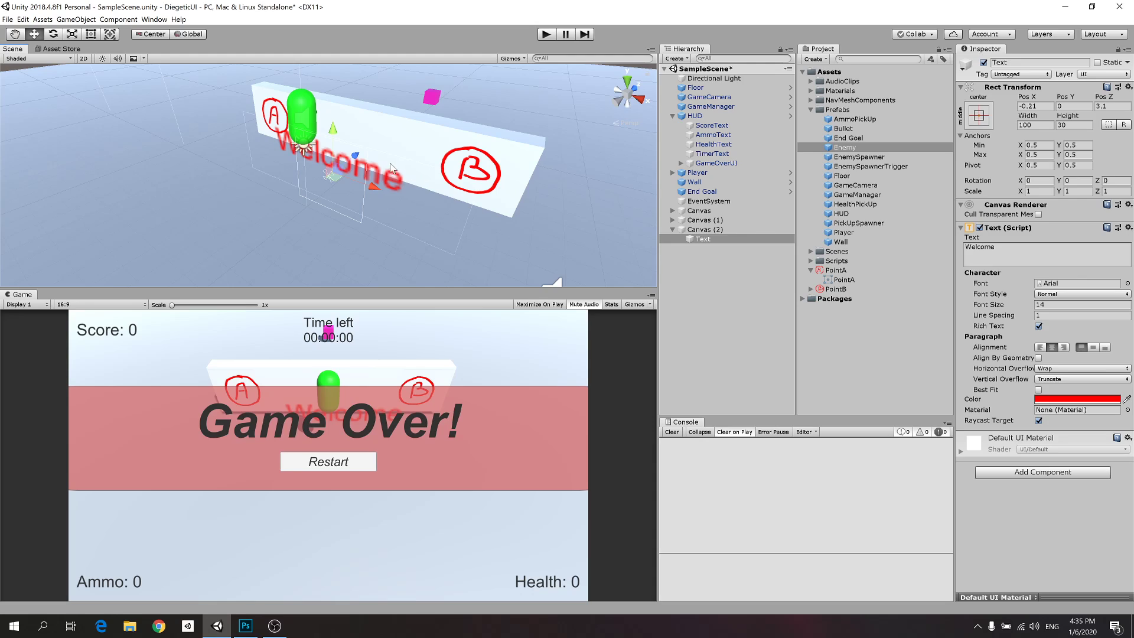
click(1031, 191)
text(.5)
key(Tab)
text(.5)
key(Tab)
text(.5)
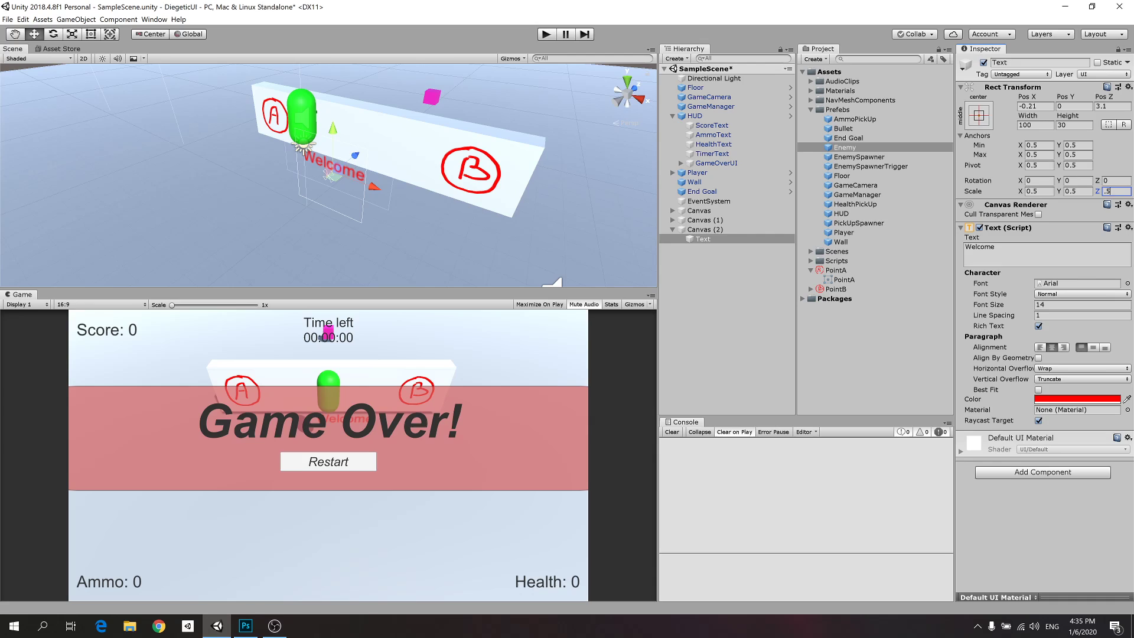
drag(356, 156, 227, 100)
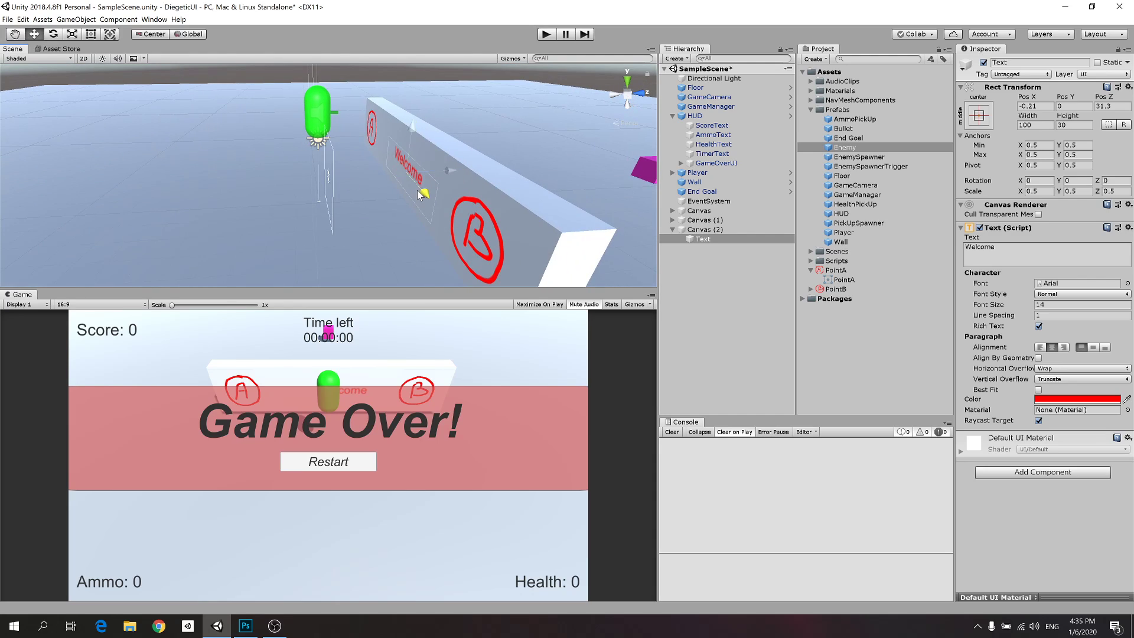
drag(423, 193, 417, 193)
Import the 28 Days Later.ttf font from the desktop into the project's assets and assign it to the Welcome text.
key(super+d)
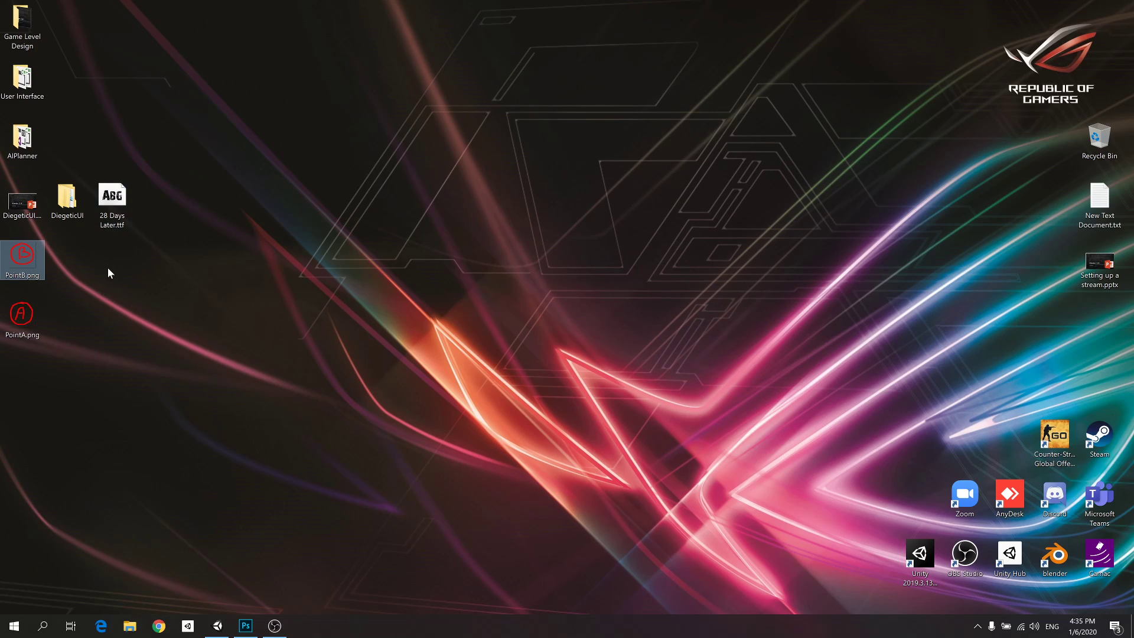
drag(112, 204, 860, 374)
click(767, 229)
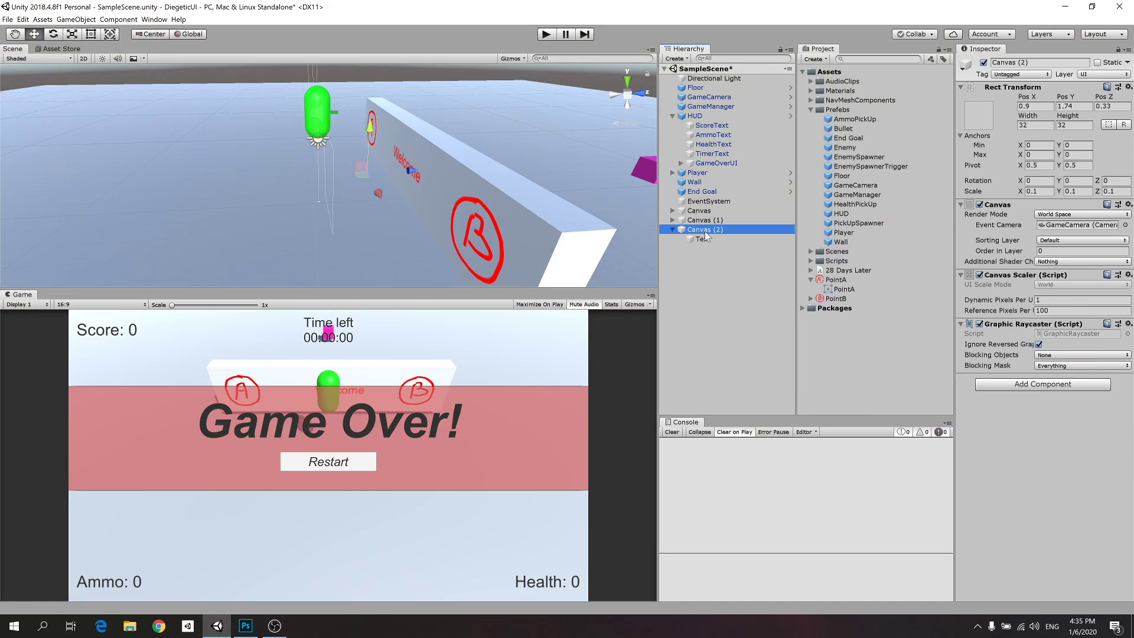
click(789, 239)
drag(849, 272, 1048, 289)
Extend the text to "Welcome Level 1" and recenter it between the A and B circles, at about X -4.3.
alt+drag(299, 209, 447, 228)
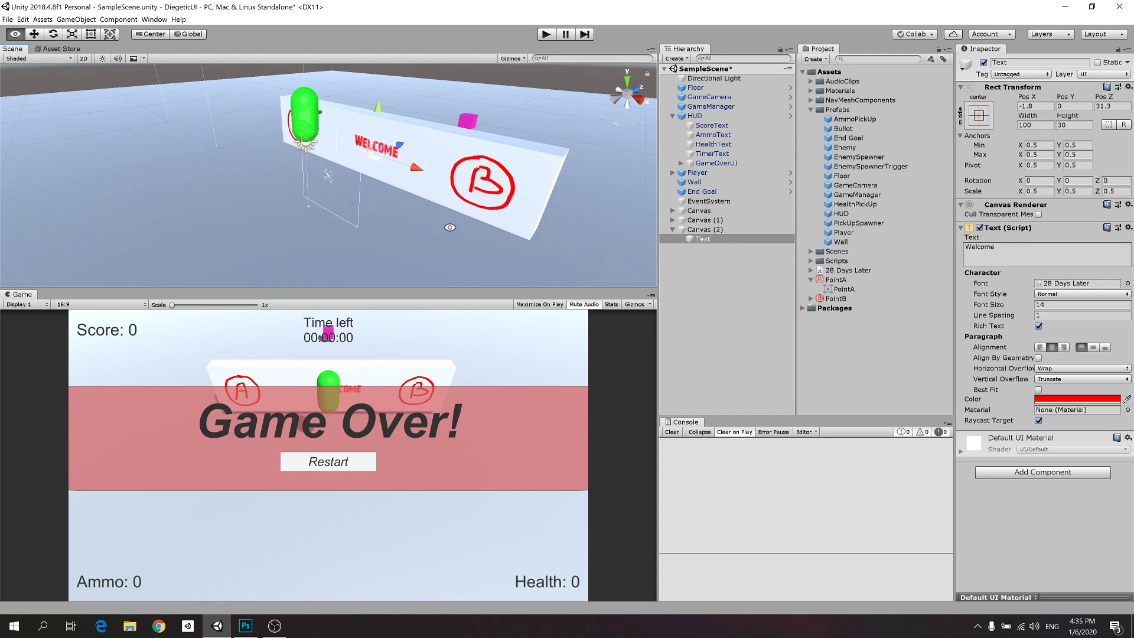
click(1054, 253)
click(1055, 254)
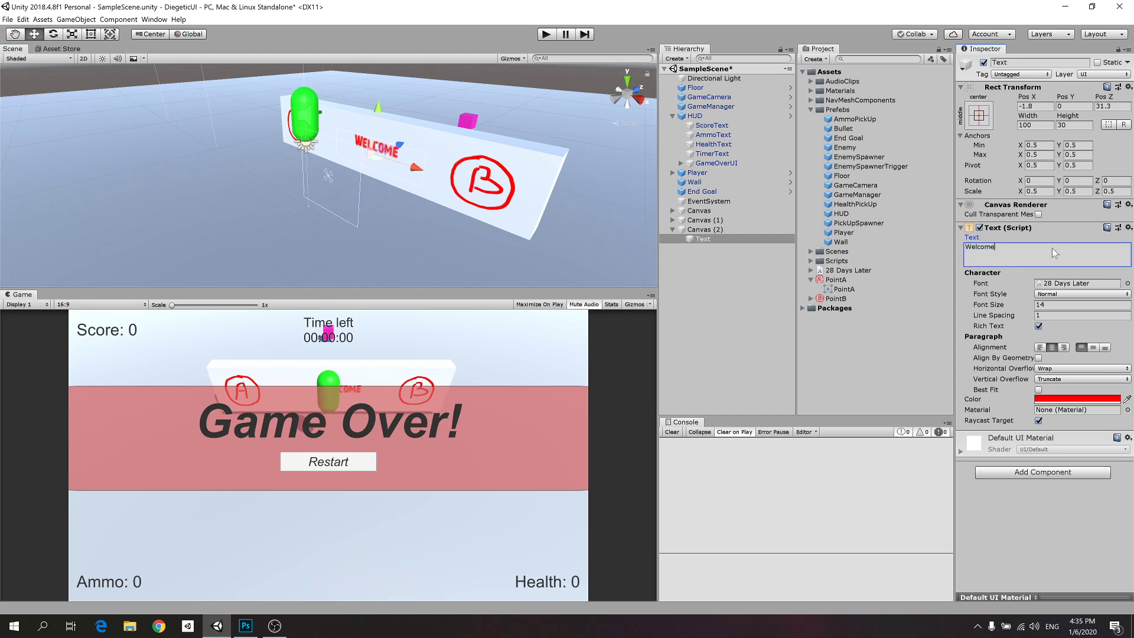
text(Level 1)
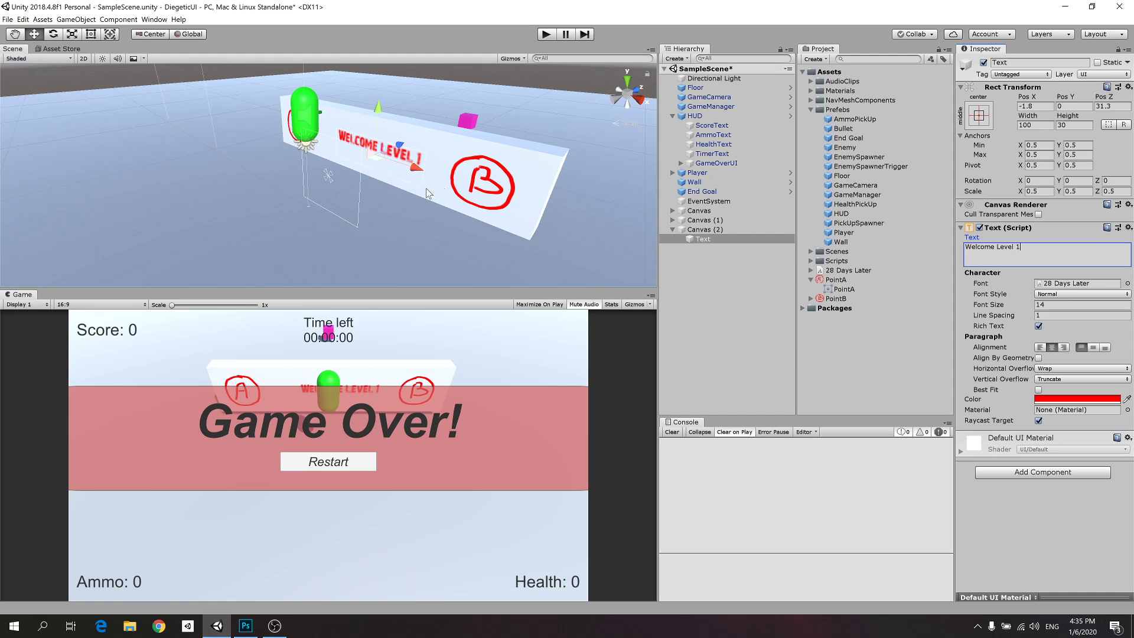
drag(408, 169, 403, 168)
alt+drag(508, 230, 378, 201)
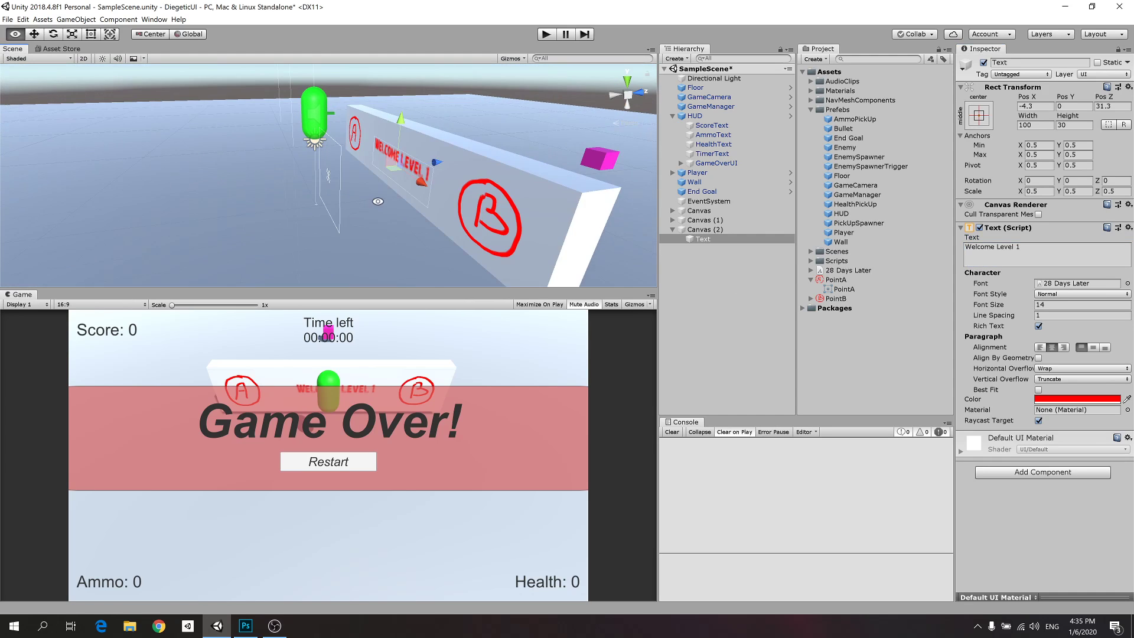
Play-test the scene, moving the player around in front of the wall to view its signs, and stop the game.
click(549, 34)
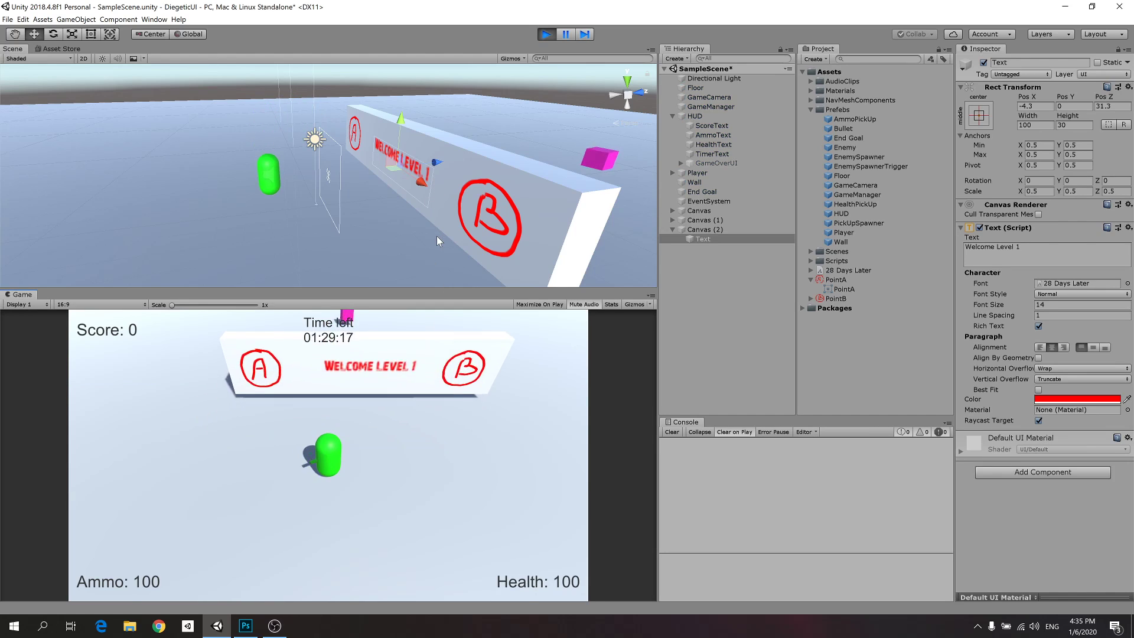
key(w)
key(d)
key(a)
key(d)
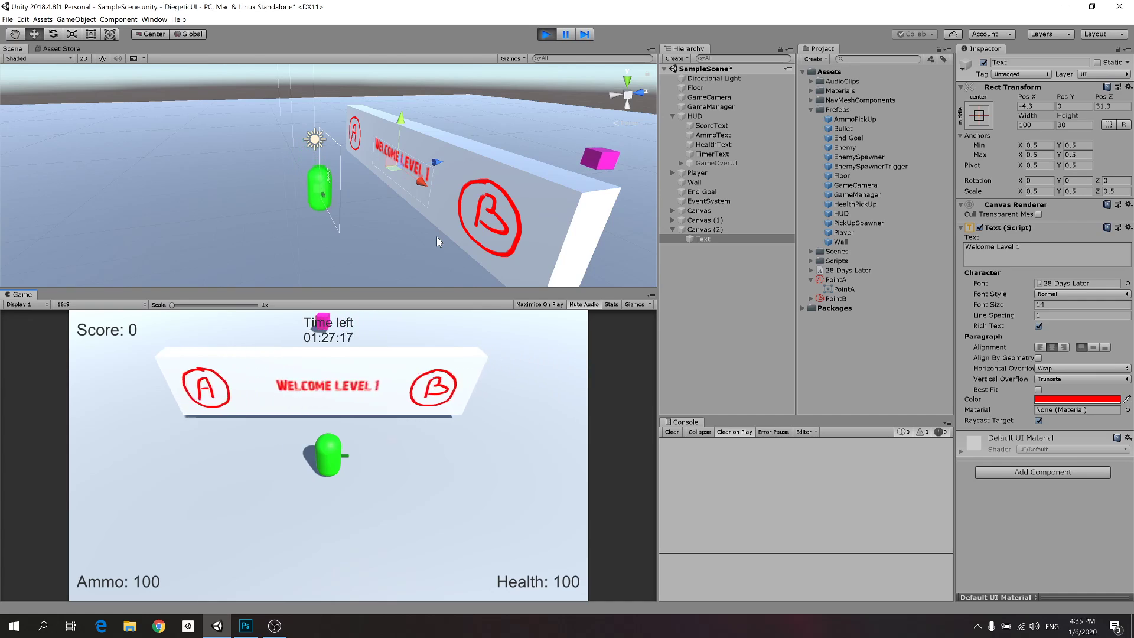
key(s)
key(a)
key(w)
key(a)
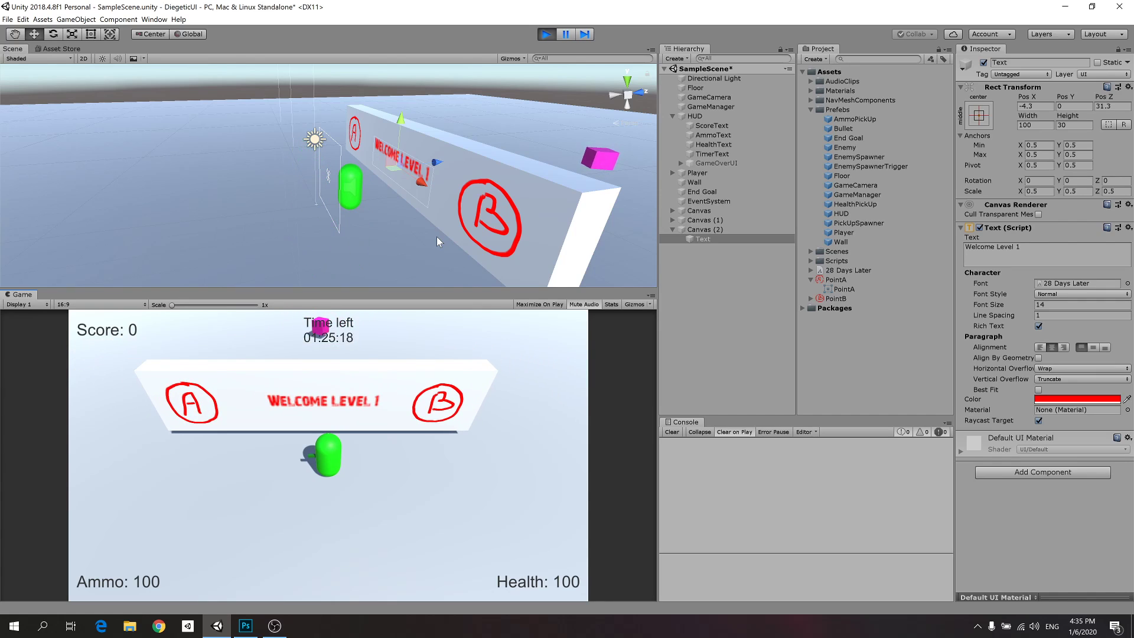
click(546, 35)
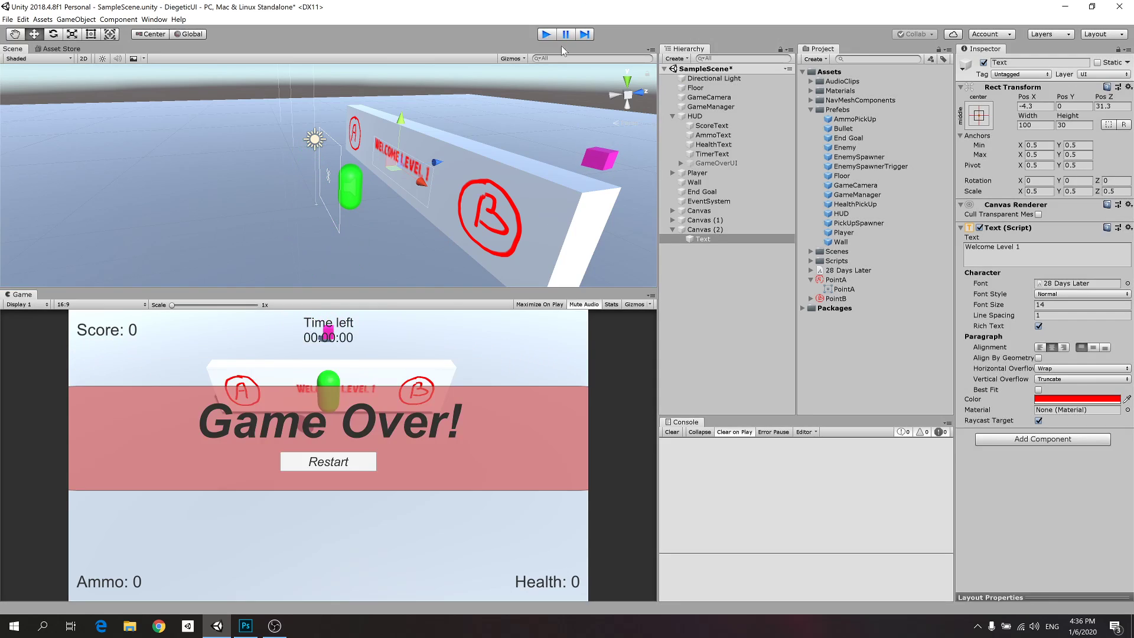
Examine the three wall canvases with their child images and text, and the PointA sprite's import settings.
click(672, 230)
click(703, 230)
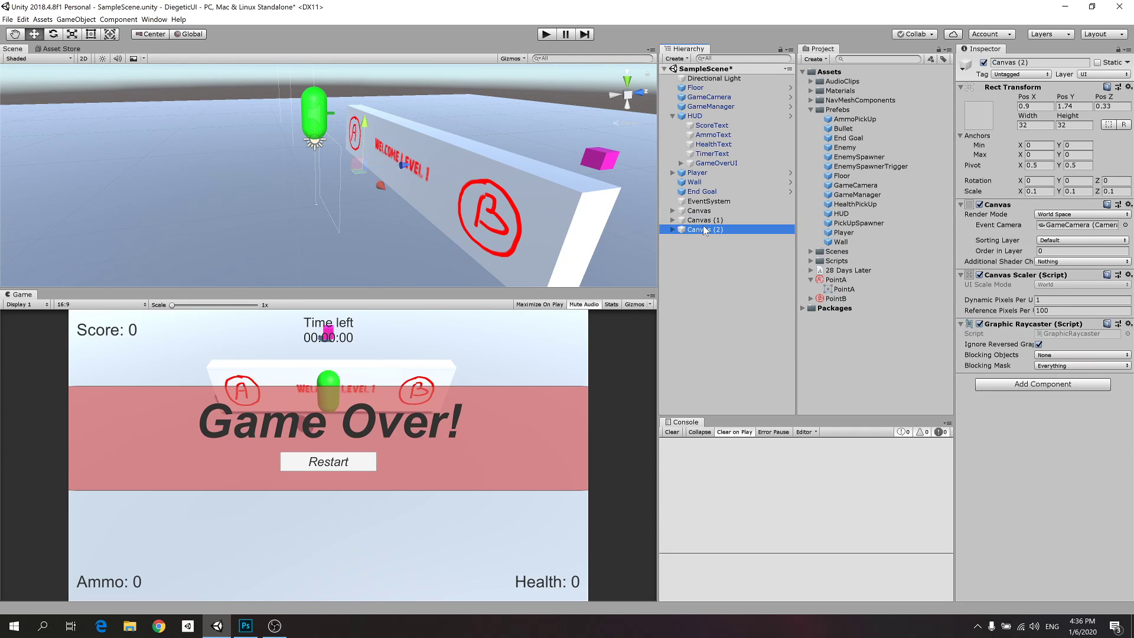
click(672, 229)
click(672, 211)
click(672, 230)
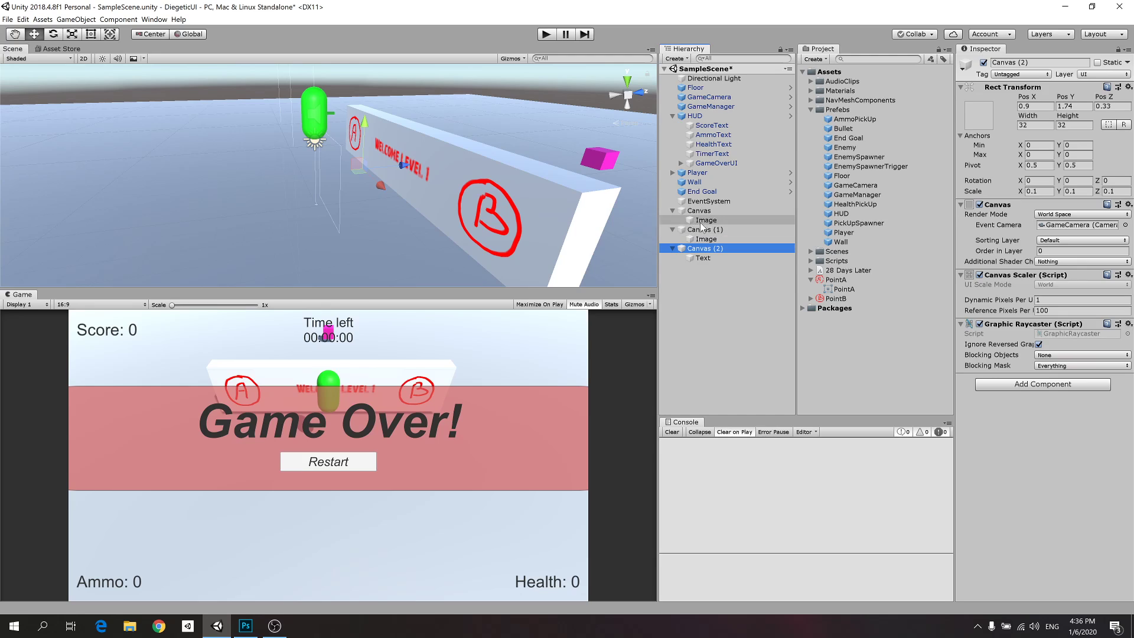
click(706, 220)
ctrl+click(707, 238)
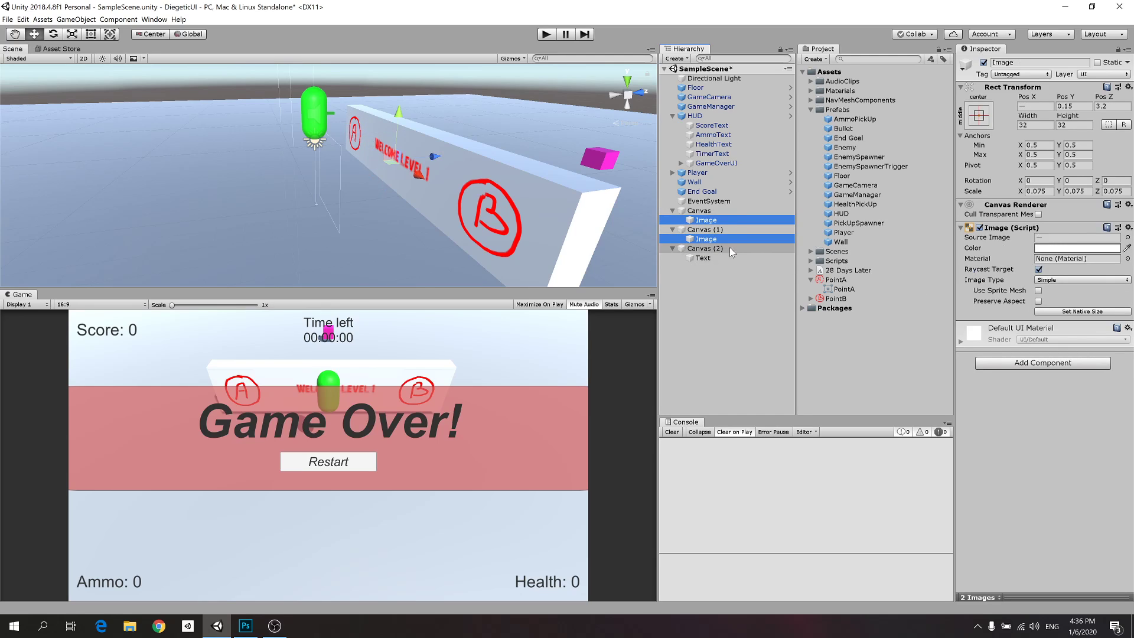
click(865, 281)
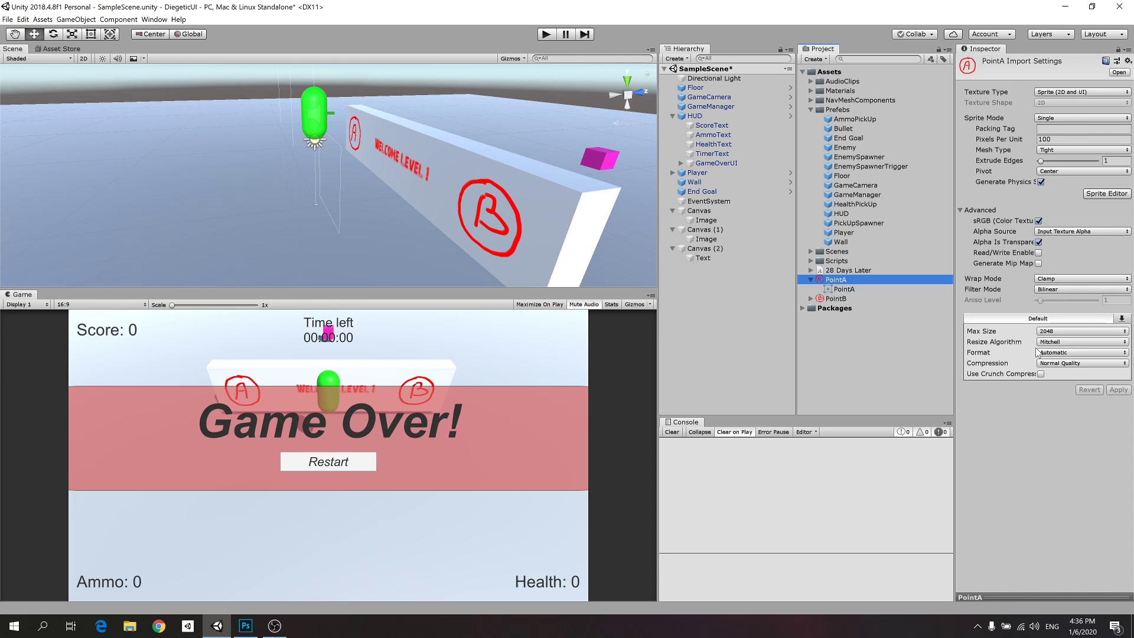
click(873, 290)
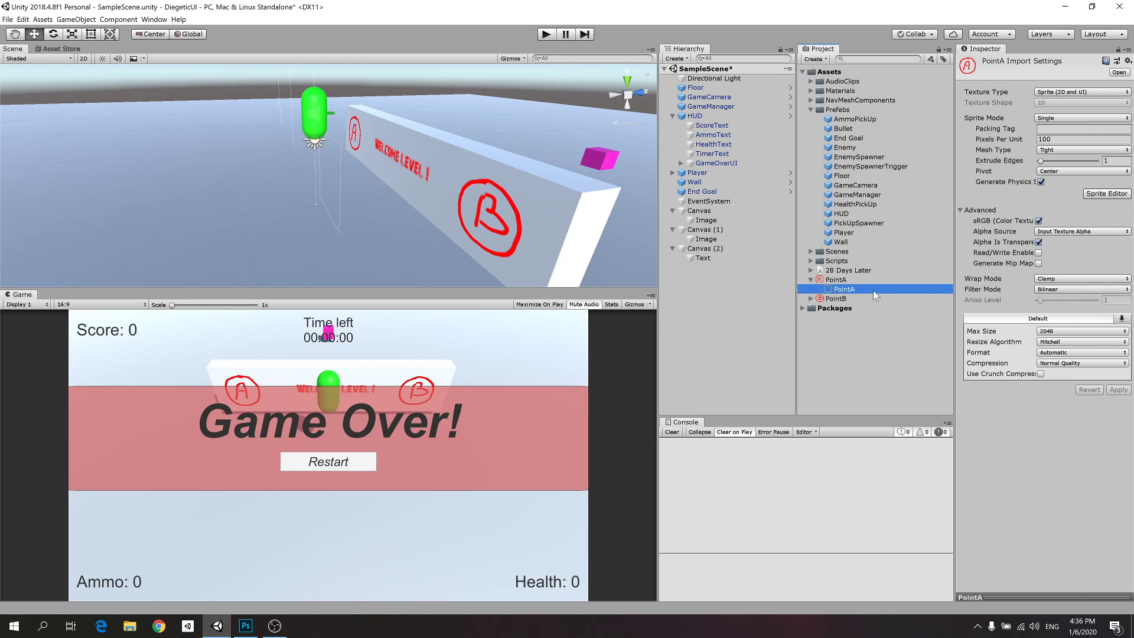
Set the PointA sprite's max texture size to 256, apply the change, and open the sprite's preview.
click(812, 280)
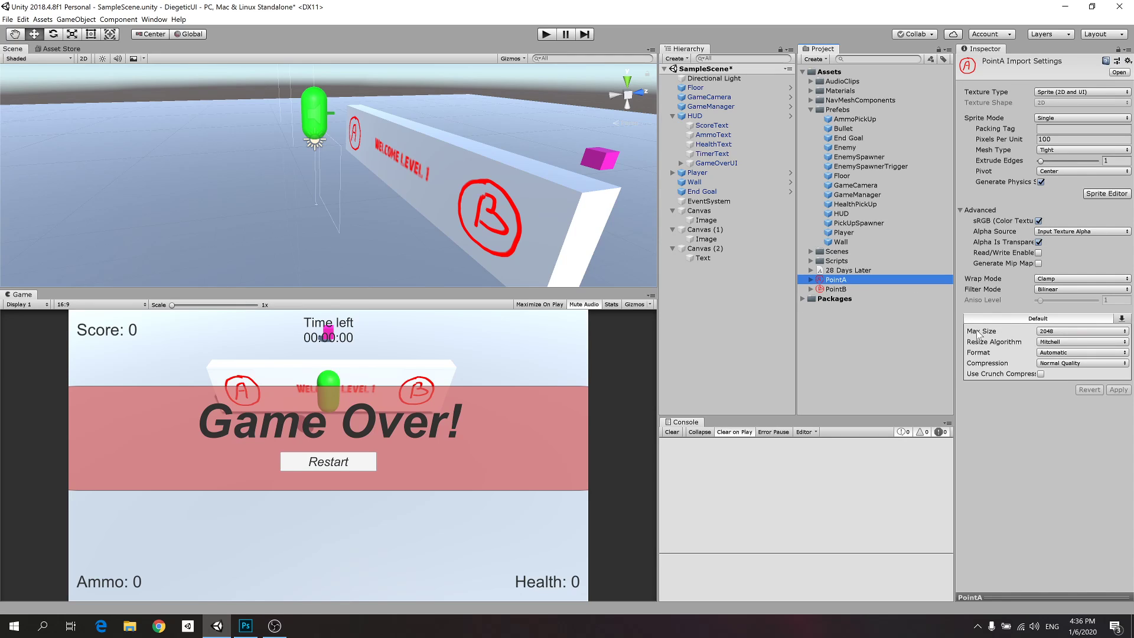
click(1071, 332)
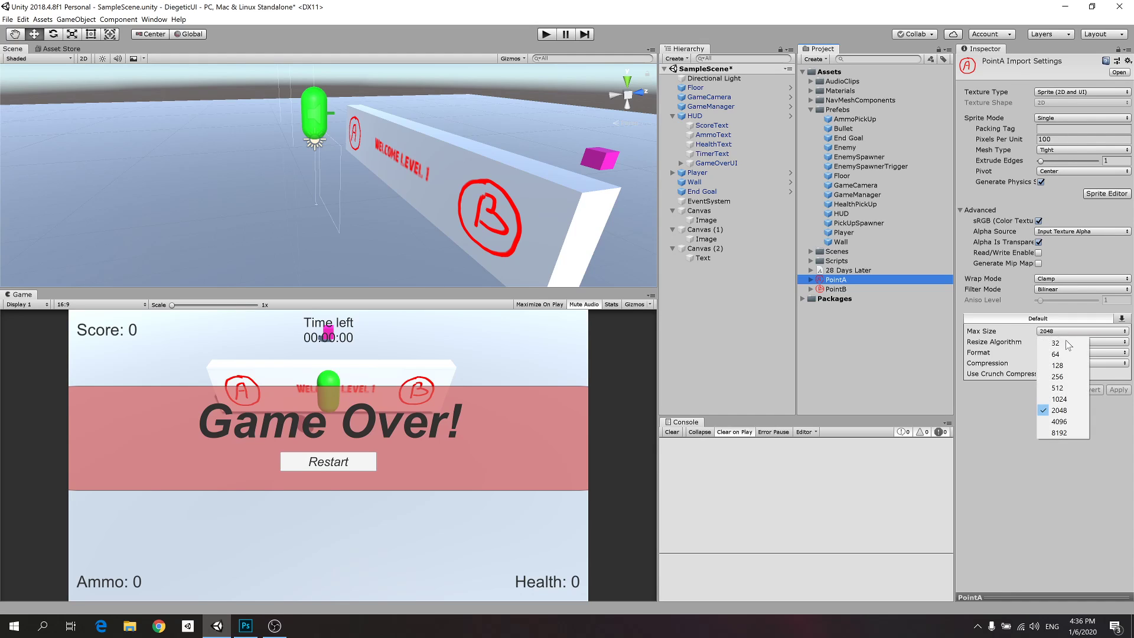
click(1061, 378)
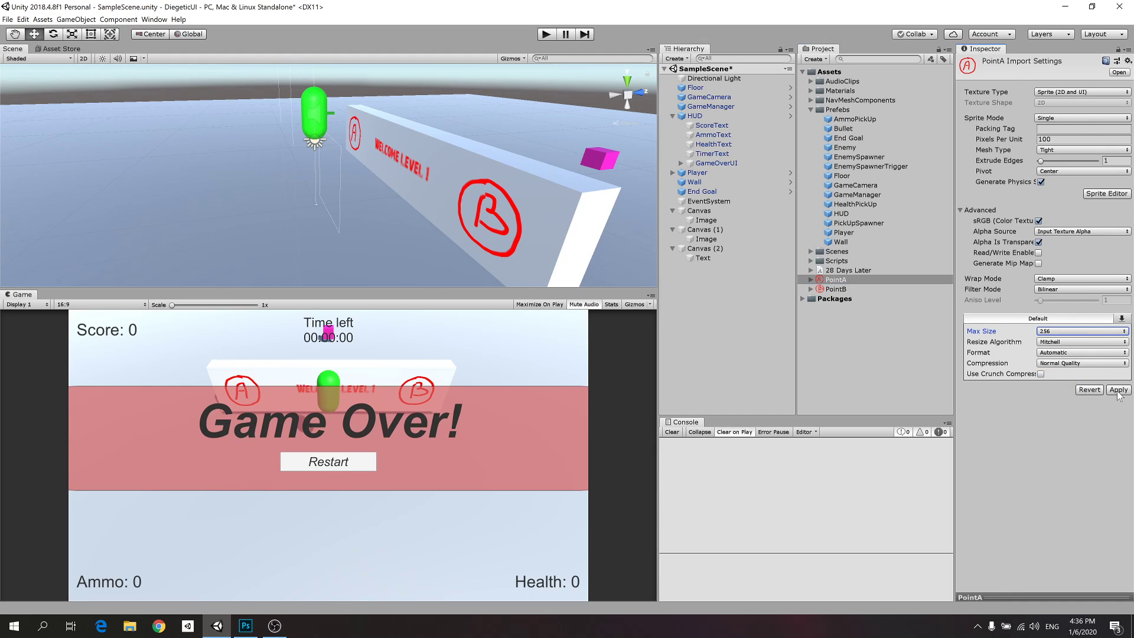
click(1117, 391)
click(1057, 594)
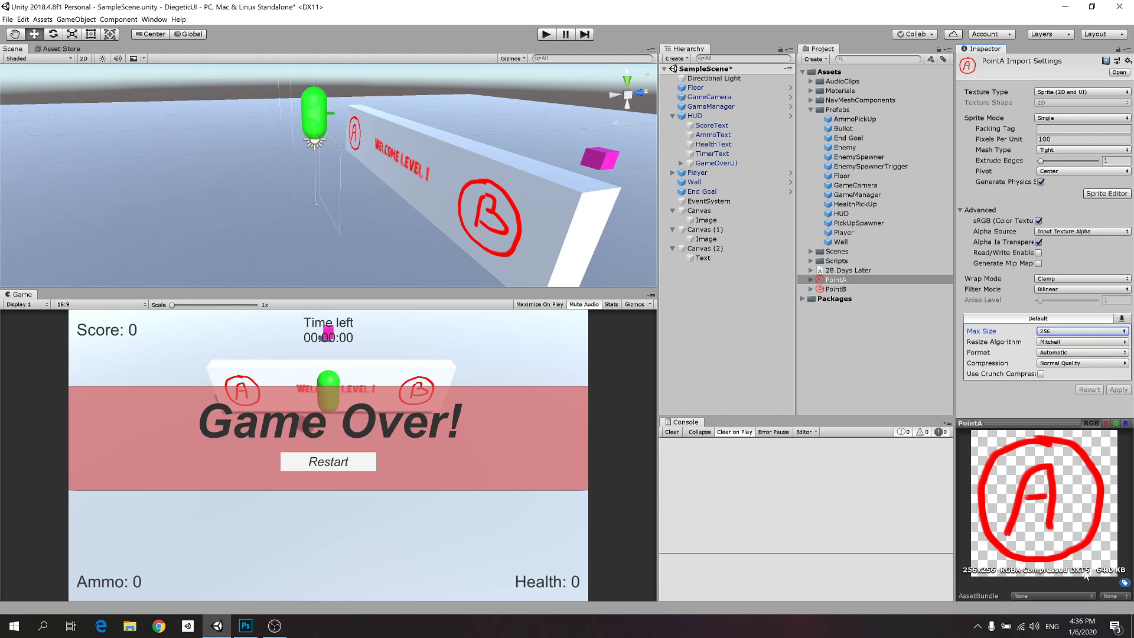
Set the PointB sprite's max texture size to 256 and apply the import change.
click(844, 289)
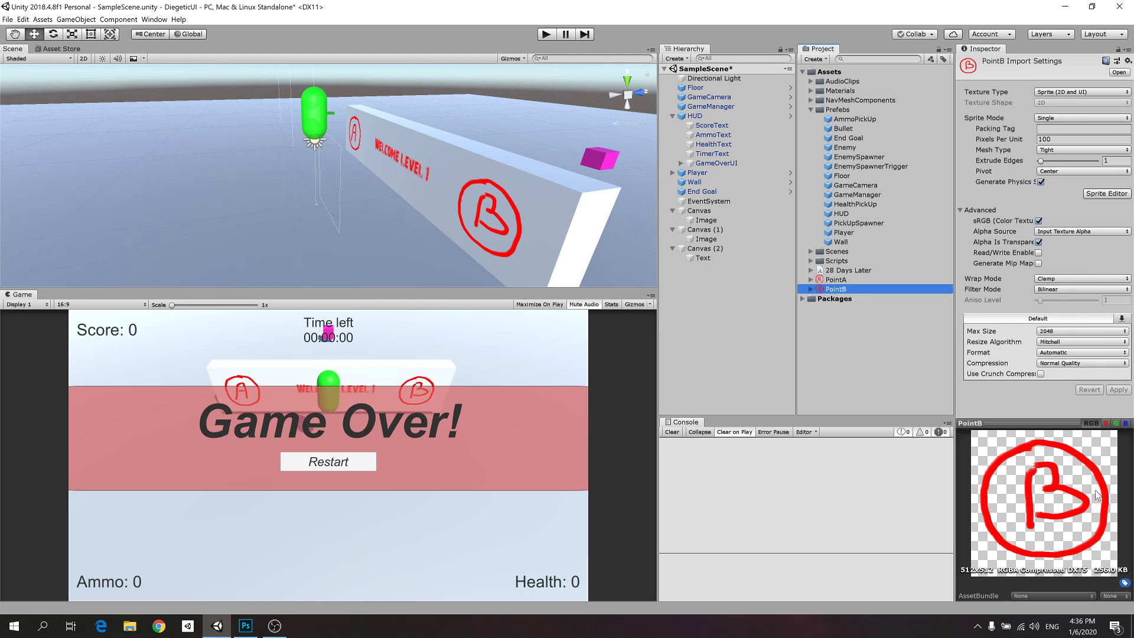
click(1064, 329)
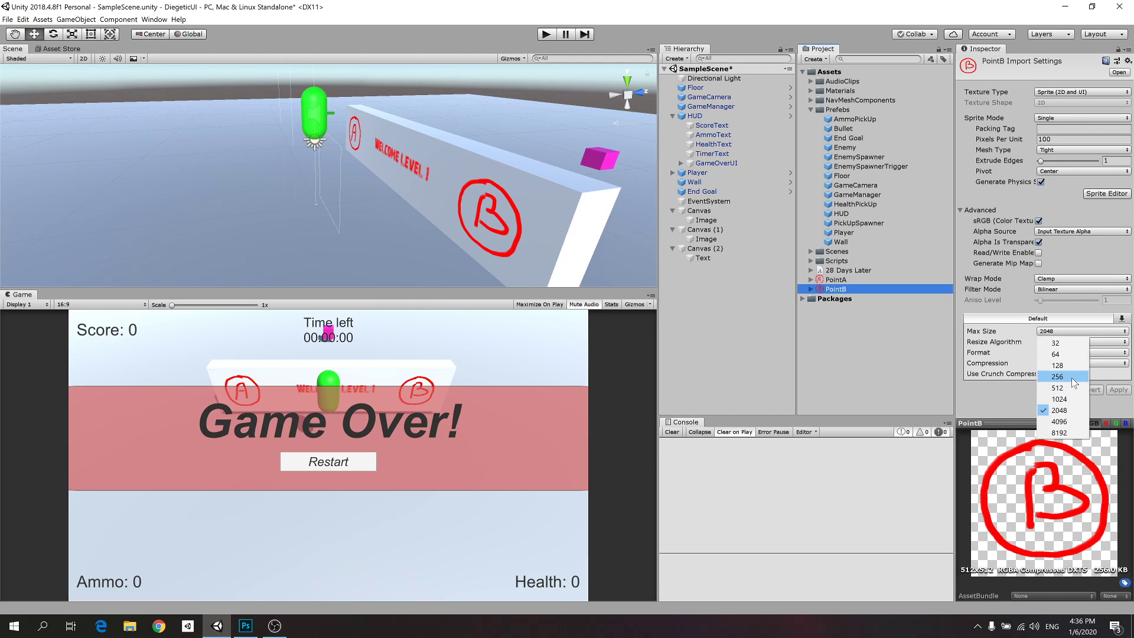
click(1071, 377)
click(1117, 391)
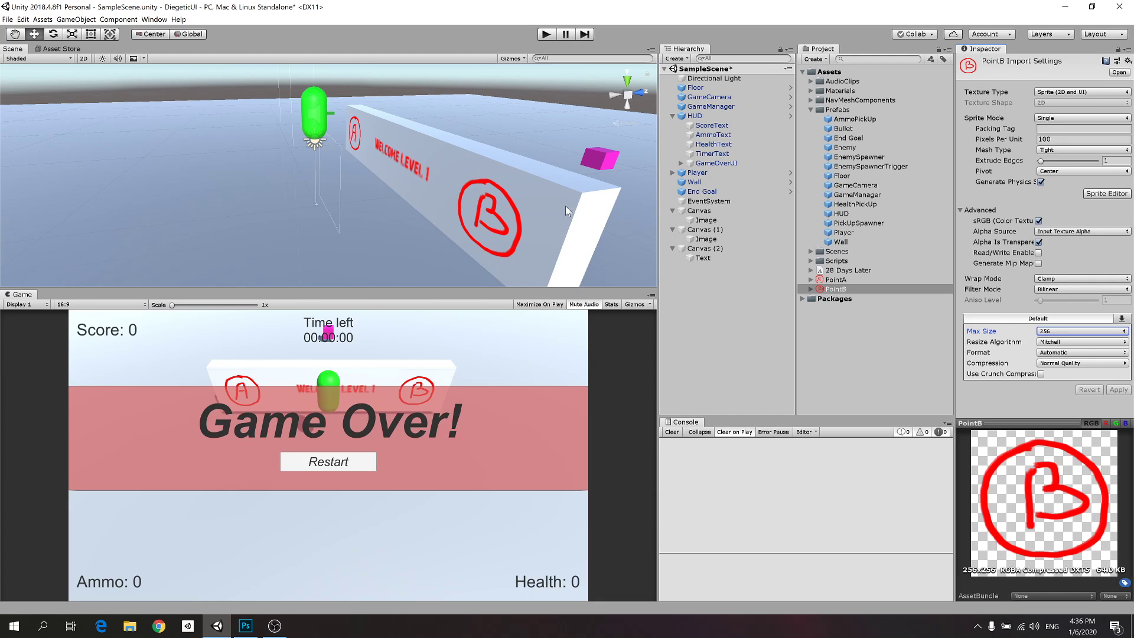
Reduce the PointB sprite's max texture size to 128 and apply it.
alt+drag(437, 203, 519, 194)
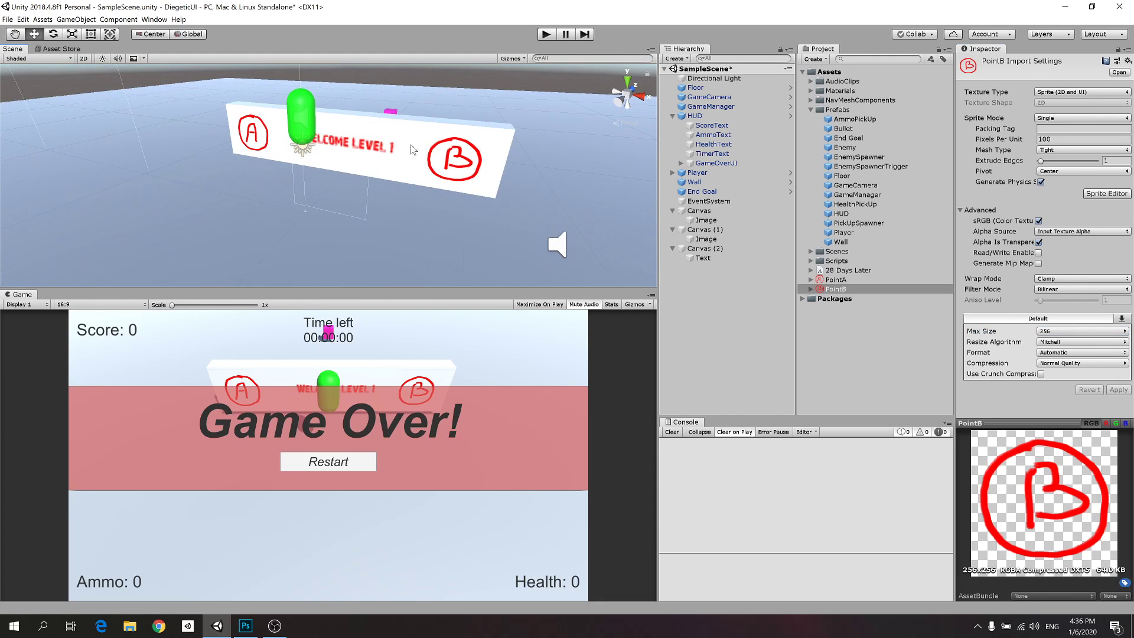
scroll(413, 150, up, 4)
click(1044, 331)
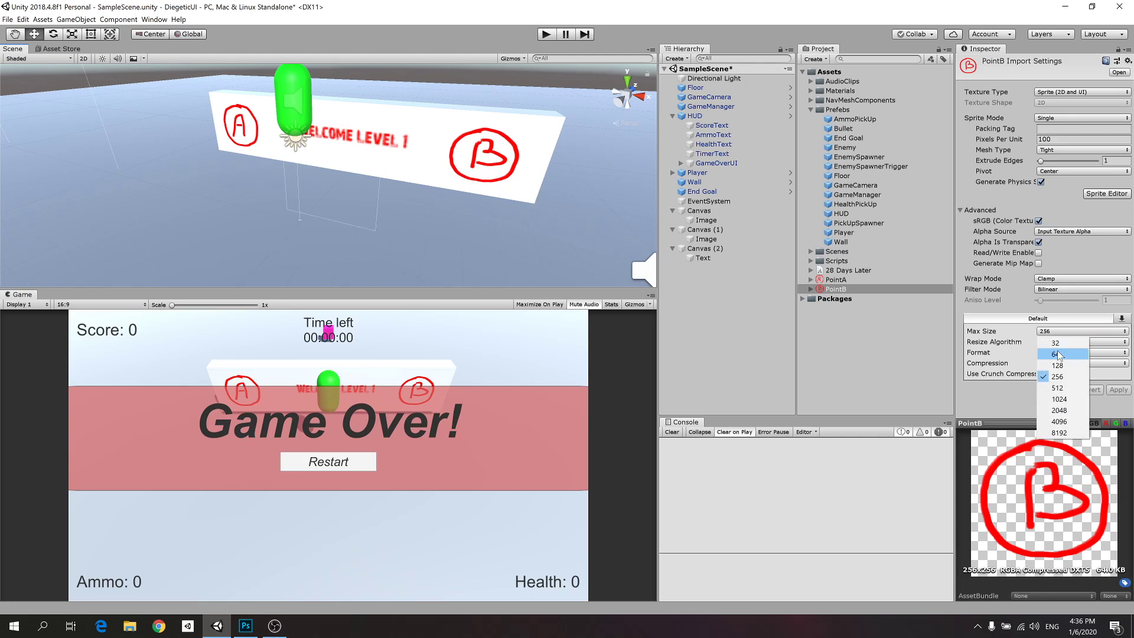
click(1057, 364)
click(1117, 390)
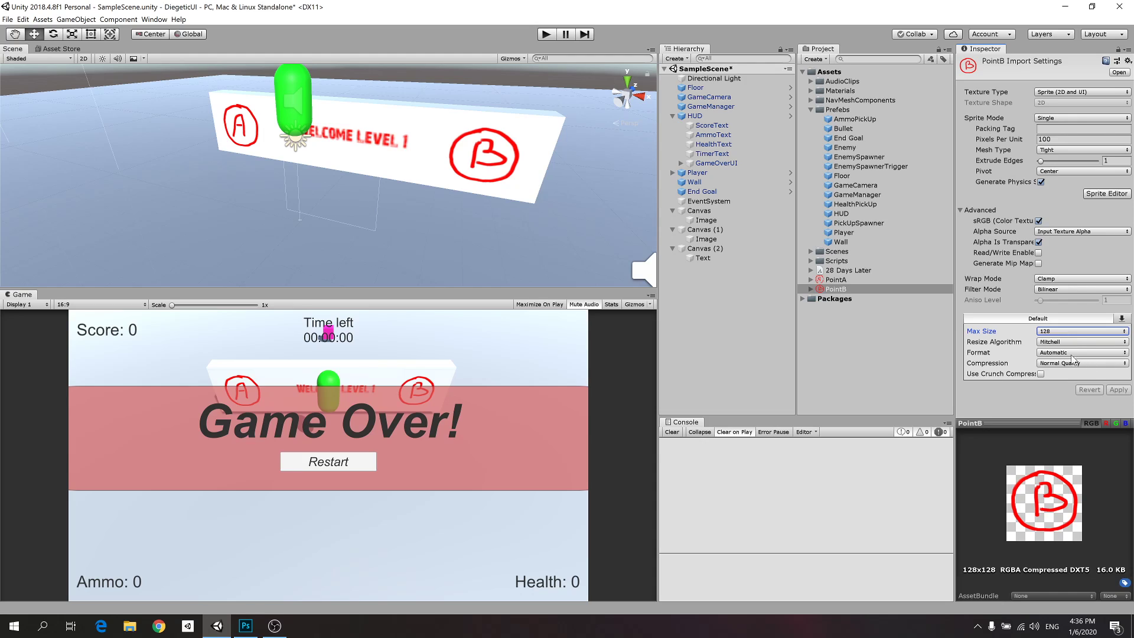
Try a max texture size of 64 on the PointB sprite, and return it to 128.
click(1075, 332)
click(1057, 353)
click(1118, 390)
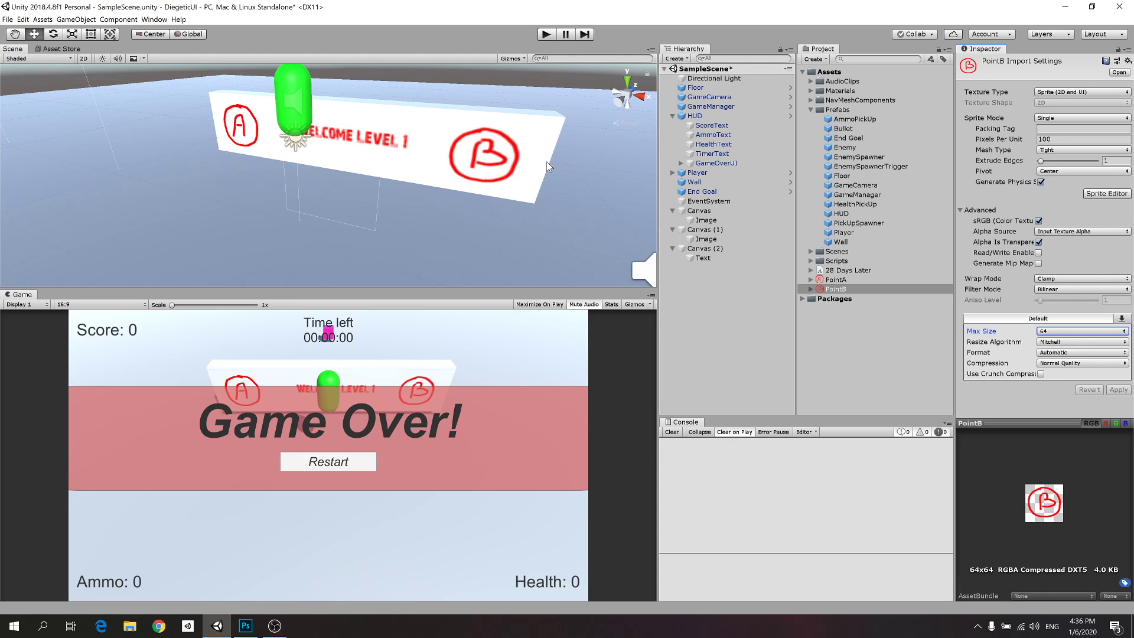
click(1077, 332)
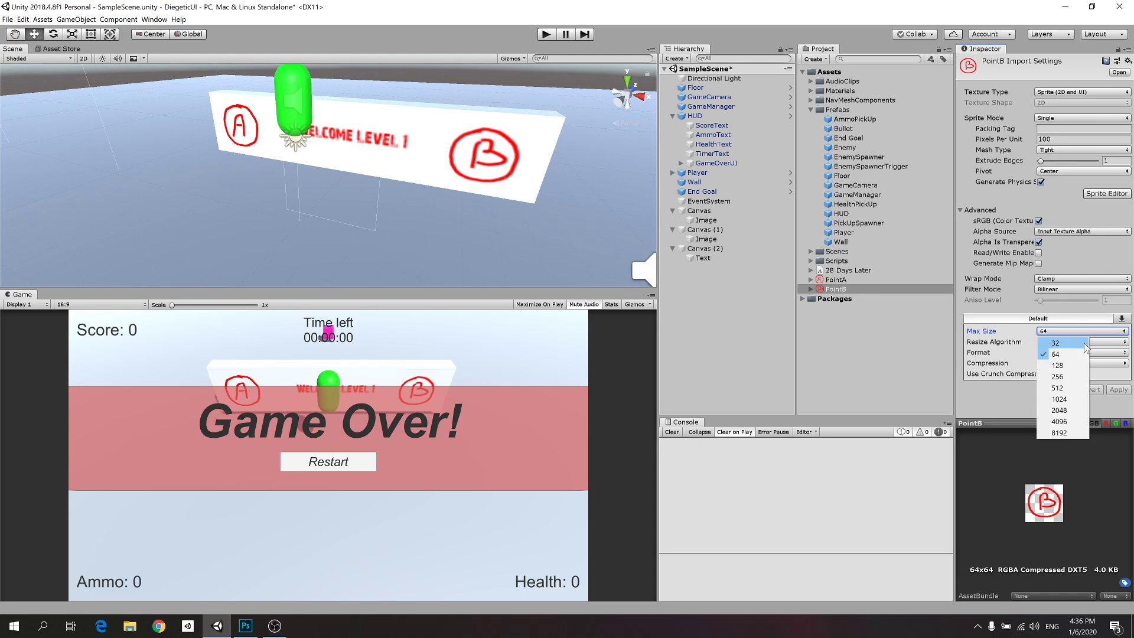
click(1057, 365)
click(1117, 390)
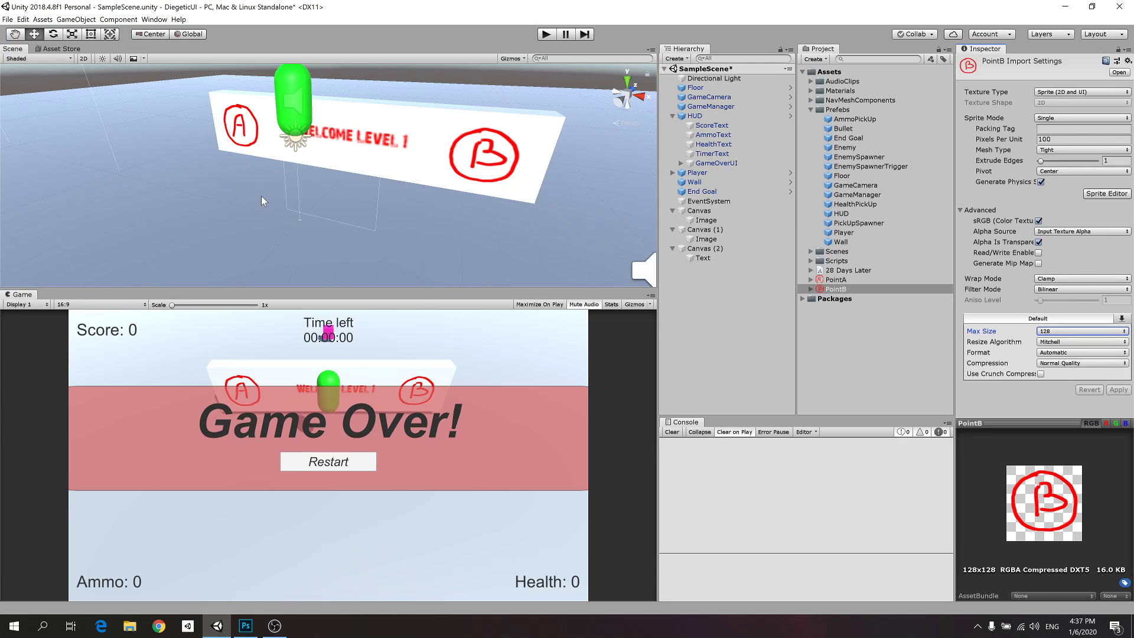
Play-test the scene, walking the player around the wall to check the A and B signs with reduced texture sizes, and stop the game.
alt+drag(464, 156, 413, 157)
click(545, 37)
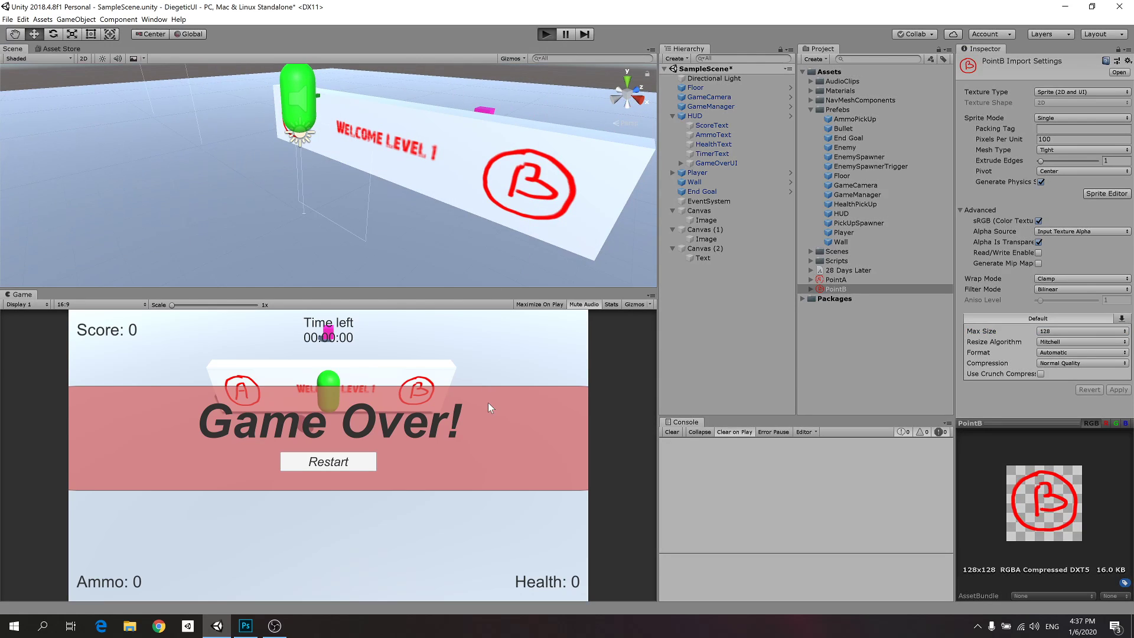
key(ctrl+p)
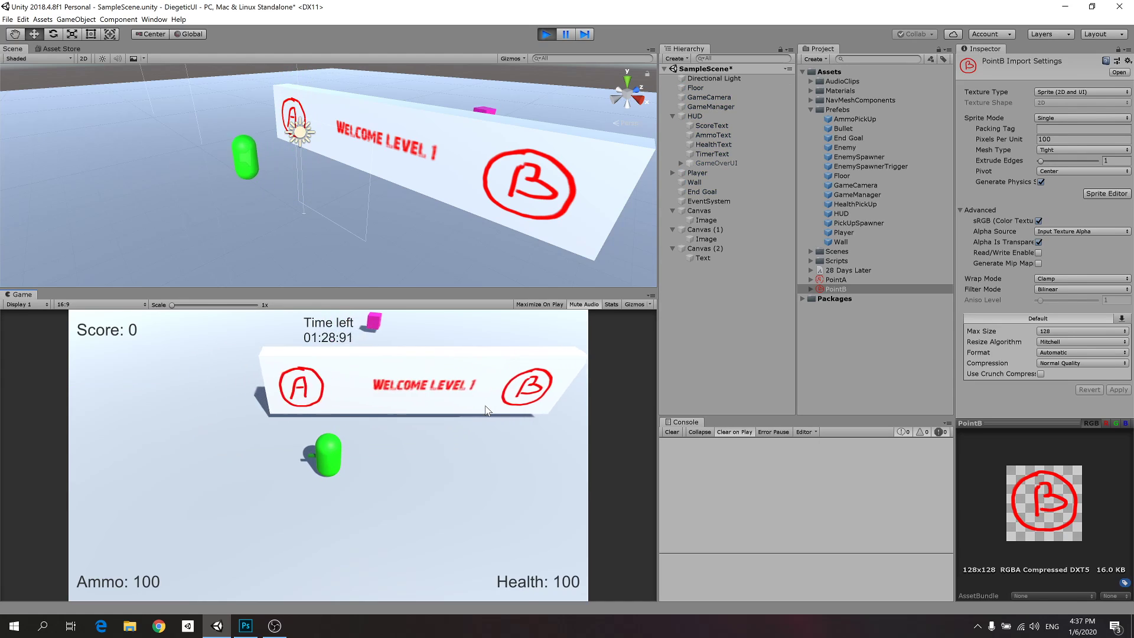
key(d)
key(a)
key(w)
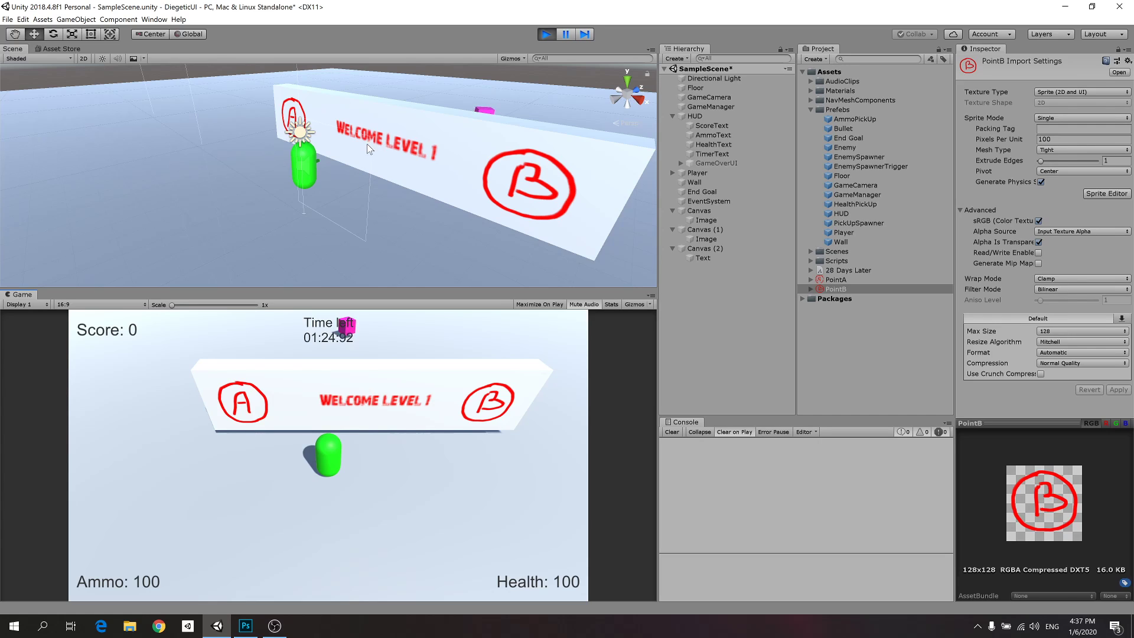
key(s)
key(d)
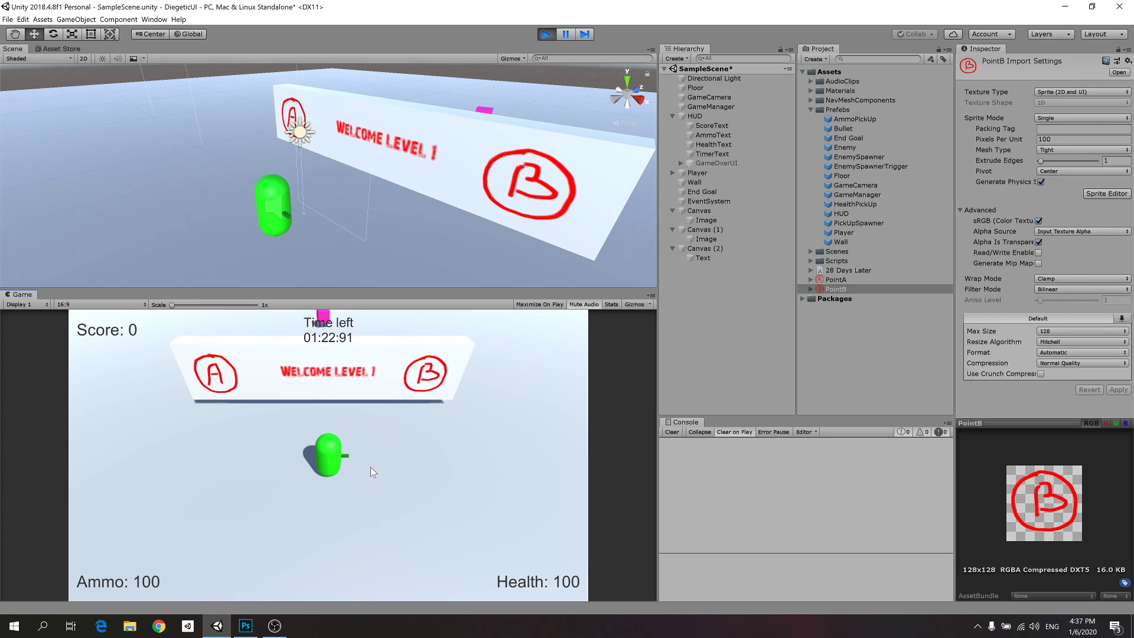
key(w)
key(w)
key(a)
key(s)
key(d)
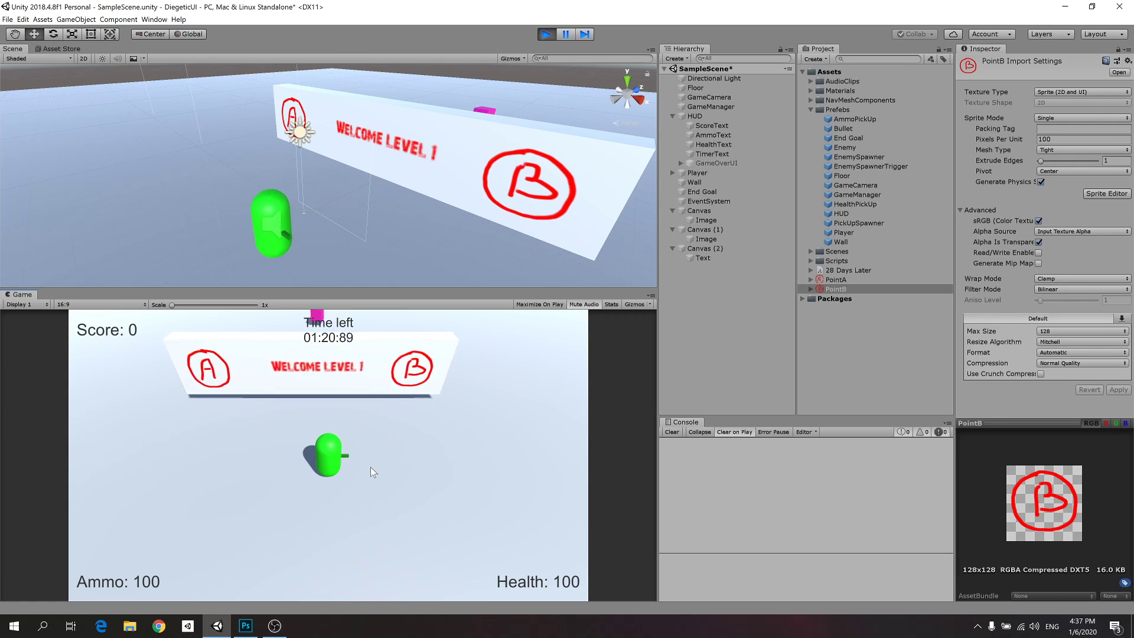
key(w)
key(a)
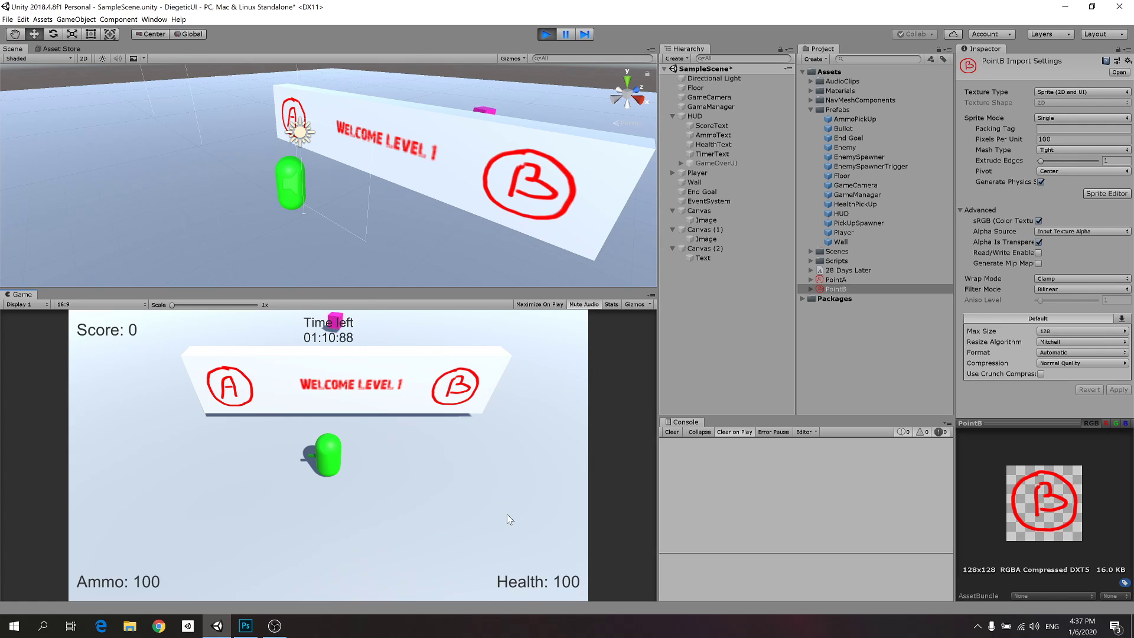
alt+drag(452, 235, 473, 192)
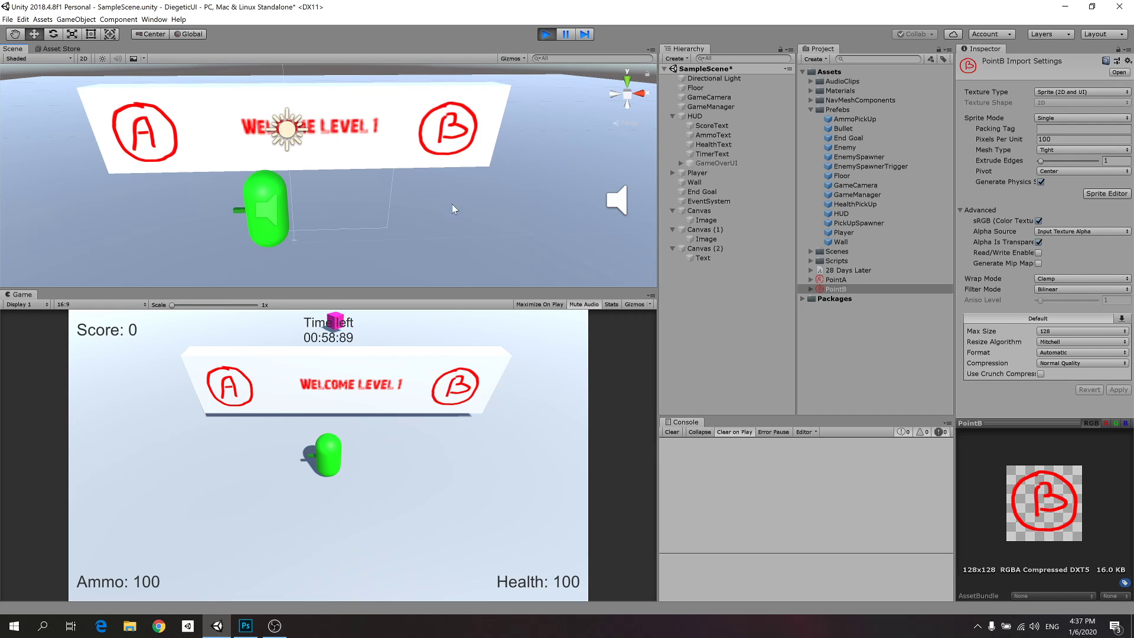
click(546, 35)
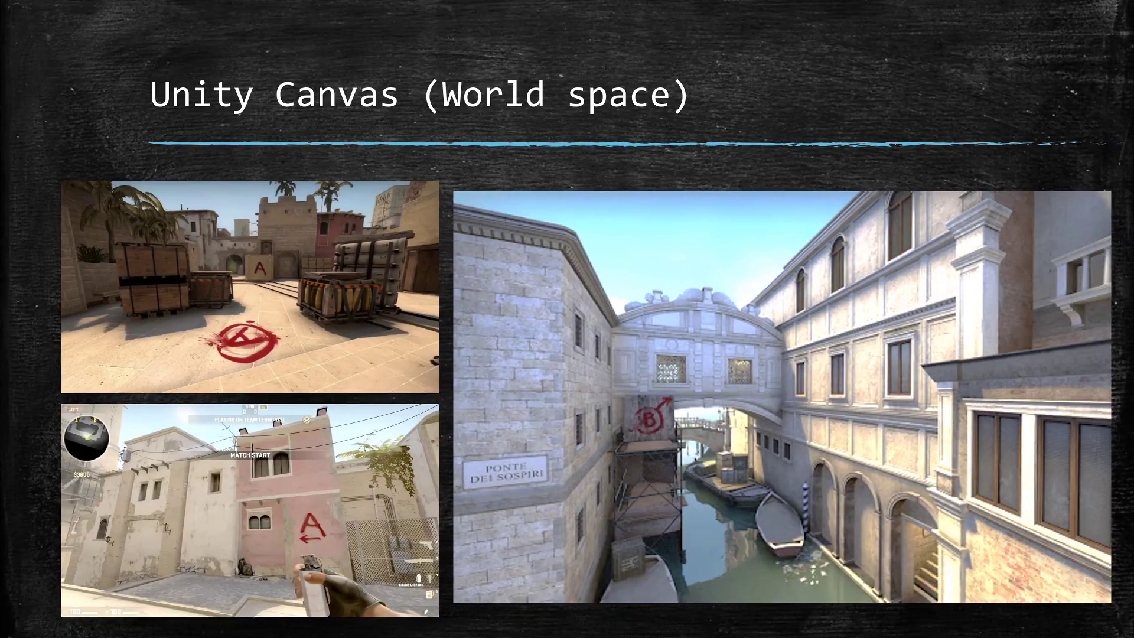
key(Right)
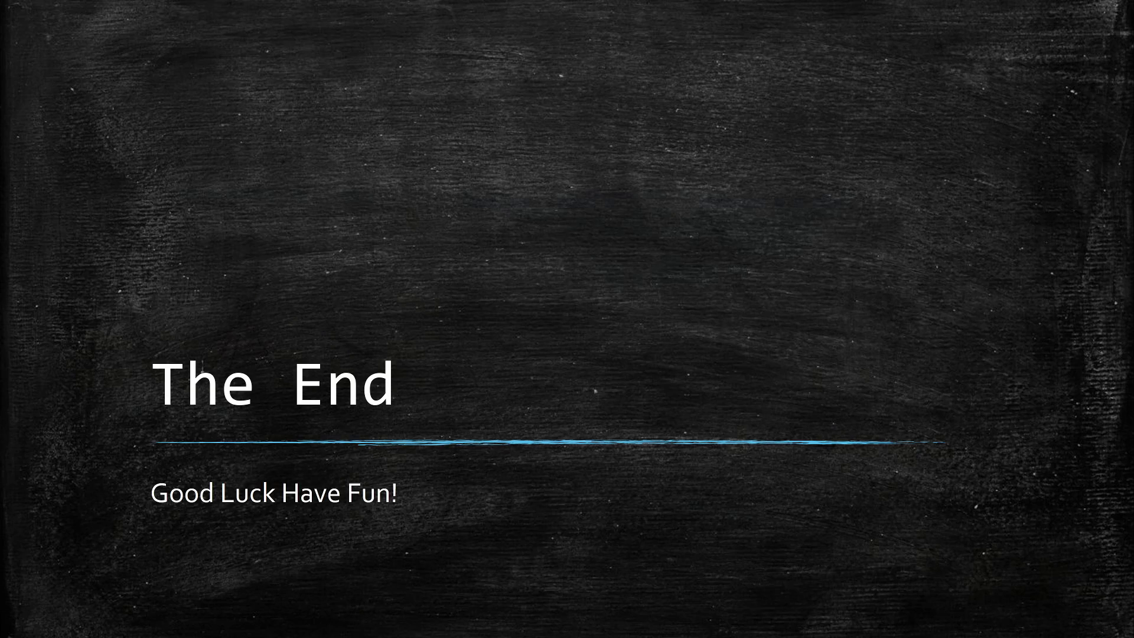